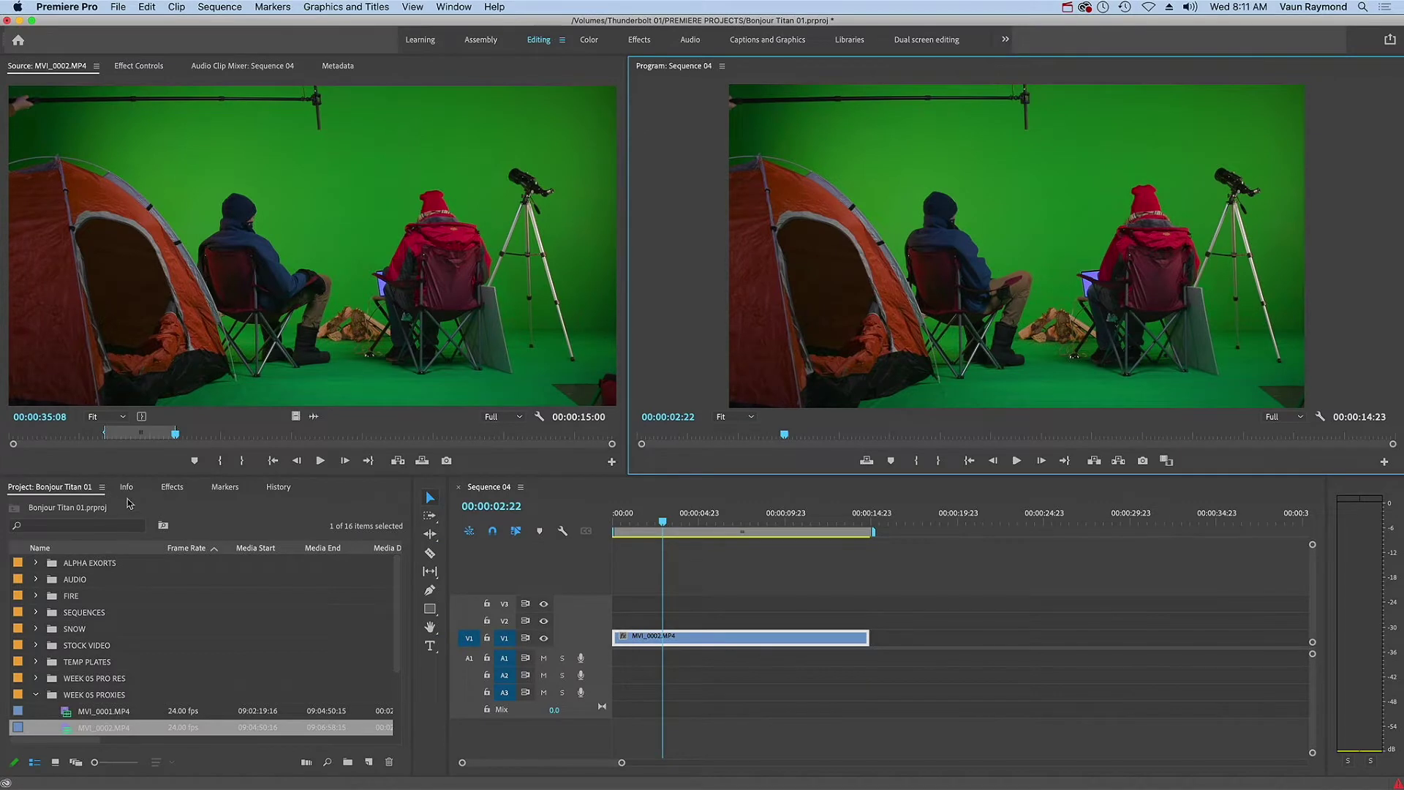
Apply Ultra Key from the Keying video effects to the campsite clip on V1.
{"action": "left_click", "coordinate": [172, 487]}
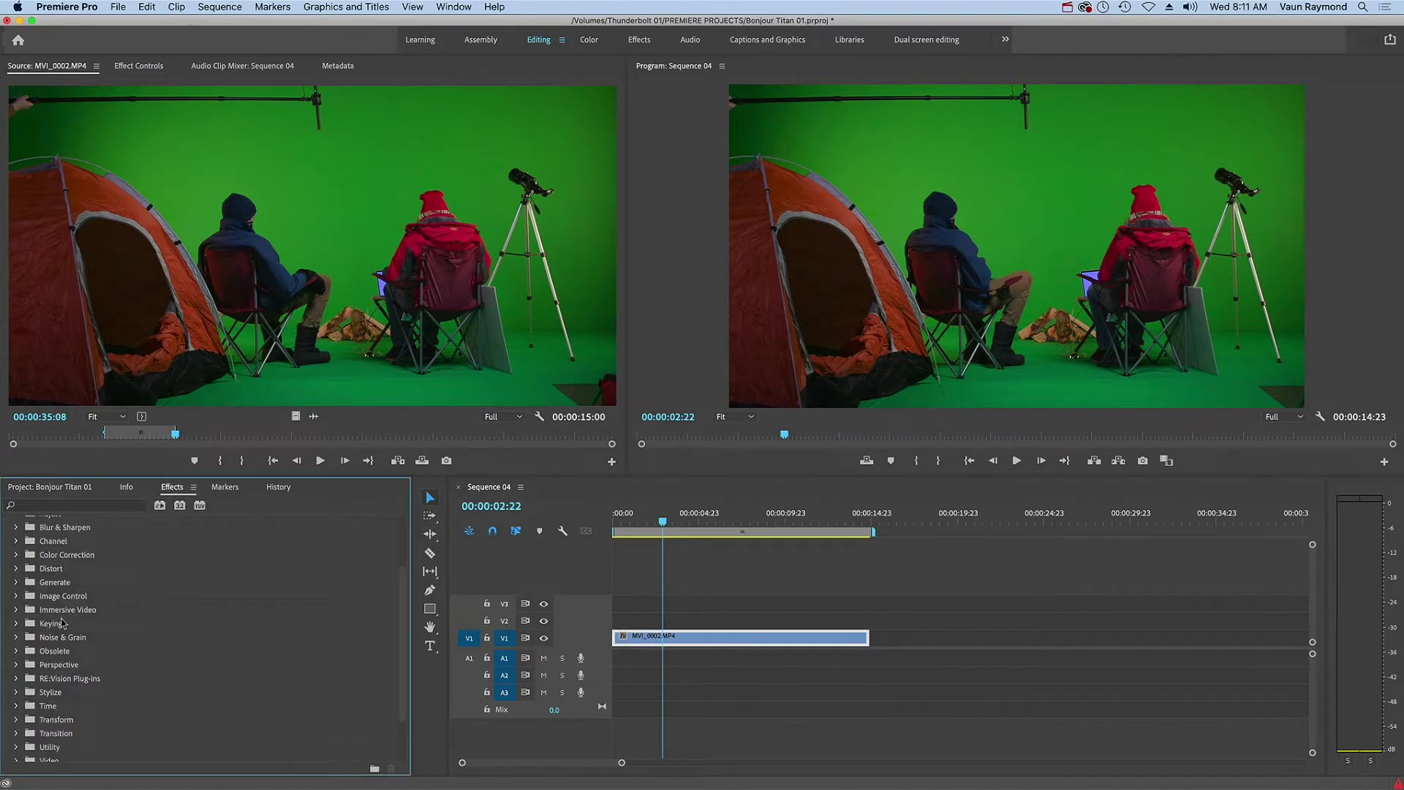
{"action": "left_click", "coordinate": [16, 624]}
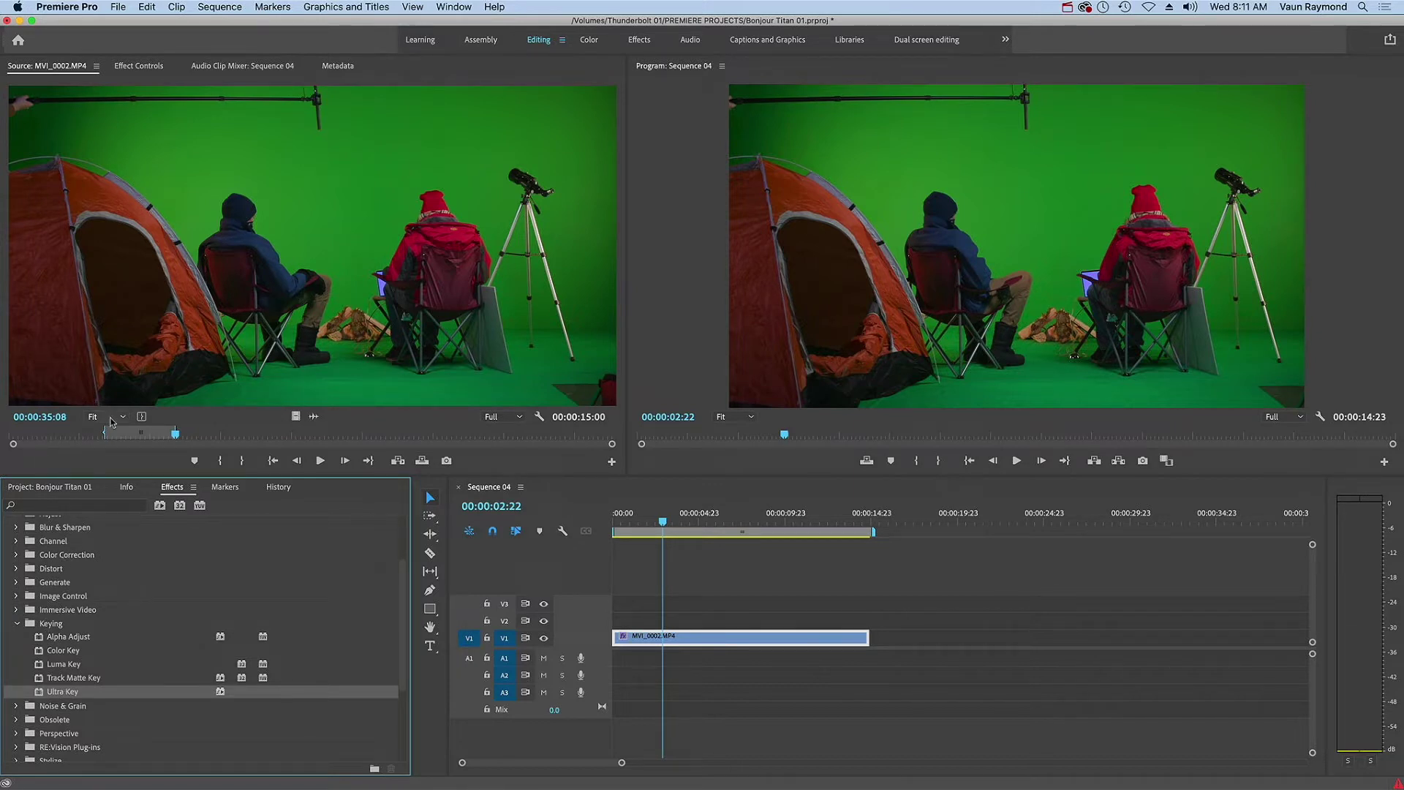
{"action": "left_click", "coordinate": [139, 66]}
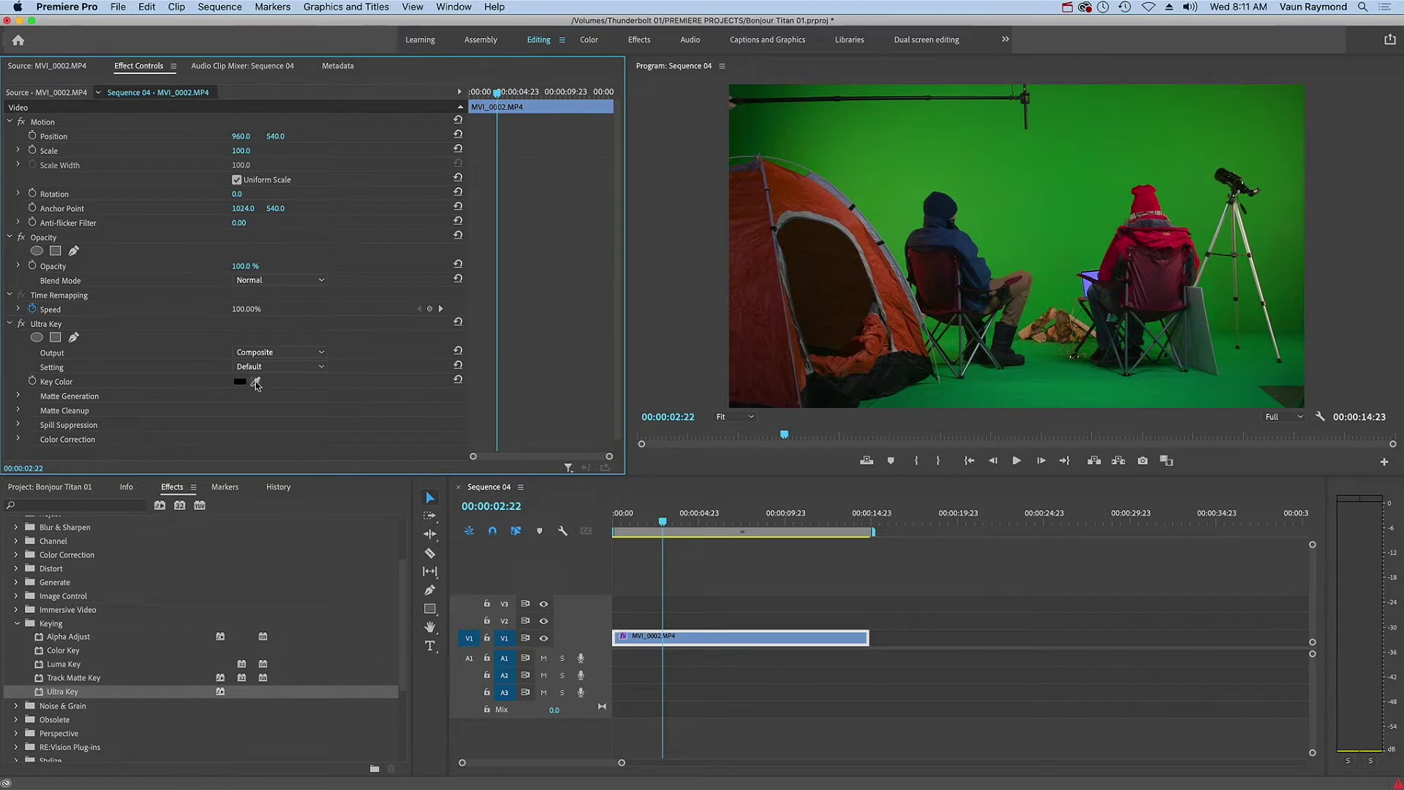
Sample the green backdrop in the Program monitor as Ultra Key's Key Color.
{"action": "left_click", "coordinate": [256, 383]}
{"action": "left_click", "coordinate": [1251, 312]}
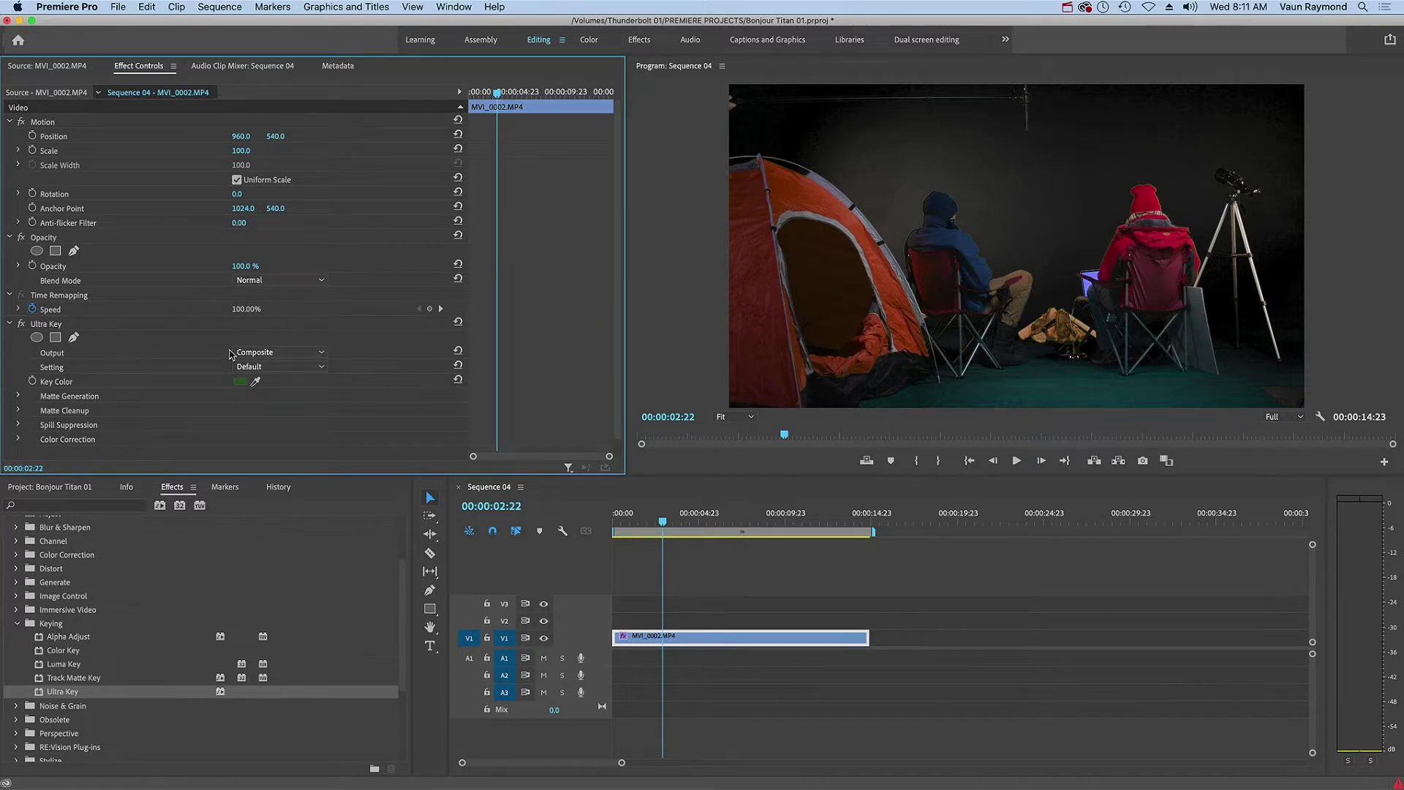
Set Ultra Key Output to Alpha Channel and its Setting to Aggressive.
{"action": "left_click", "coordinate": [321, 354]}
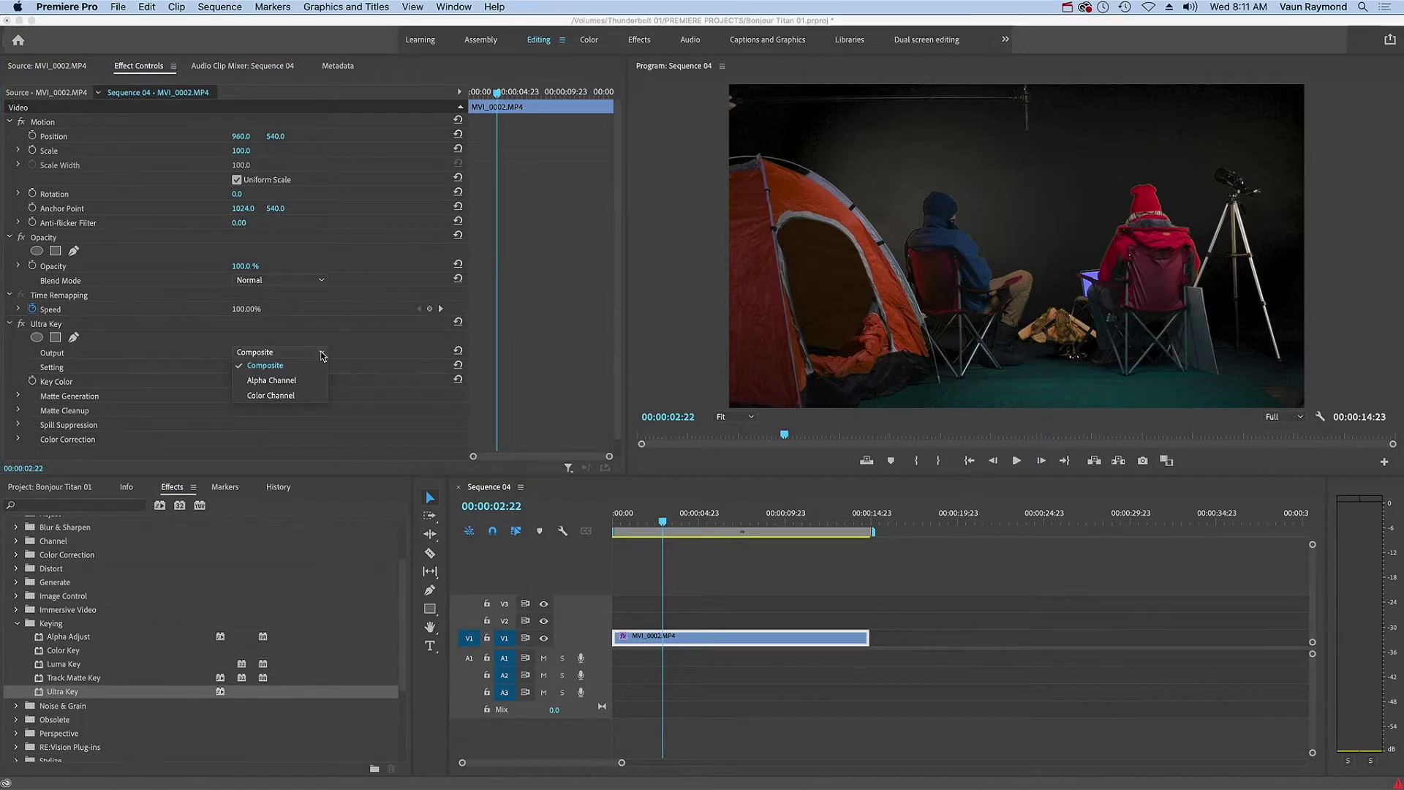
{"action": "left_click", "coordinate": [294, 382]}
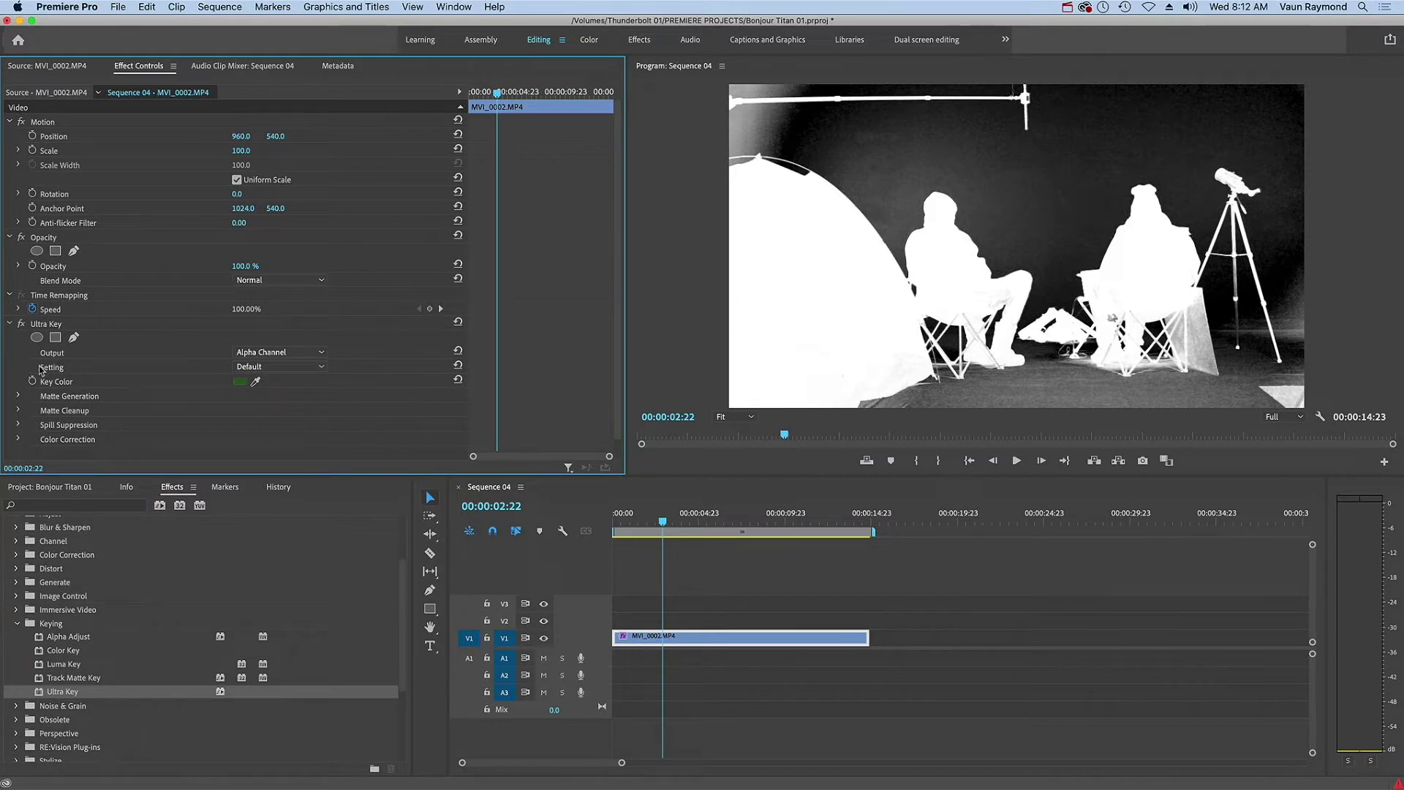
{"action": "left_click", "coordinate": [322, 368]}
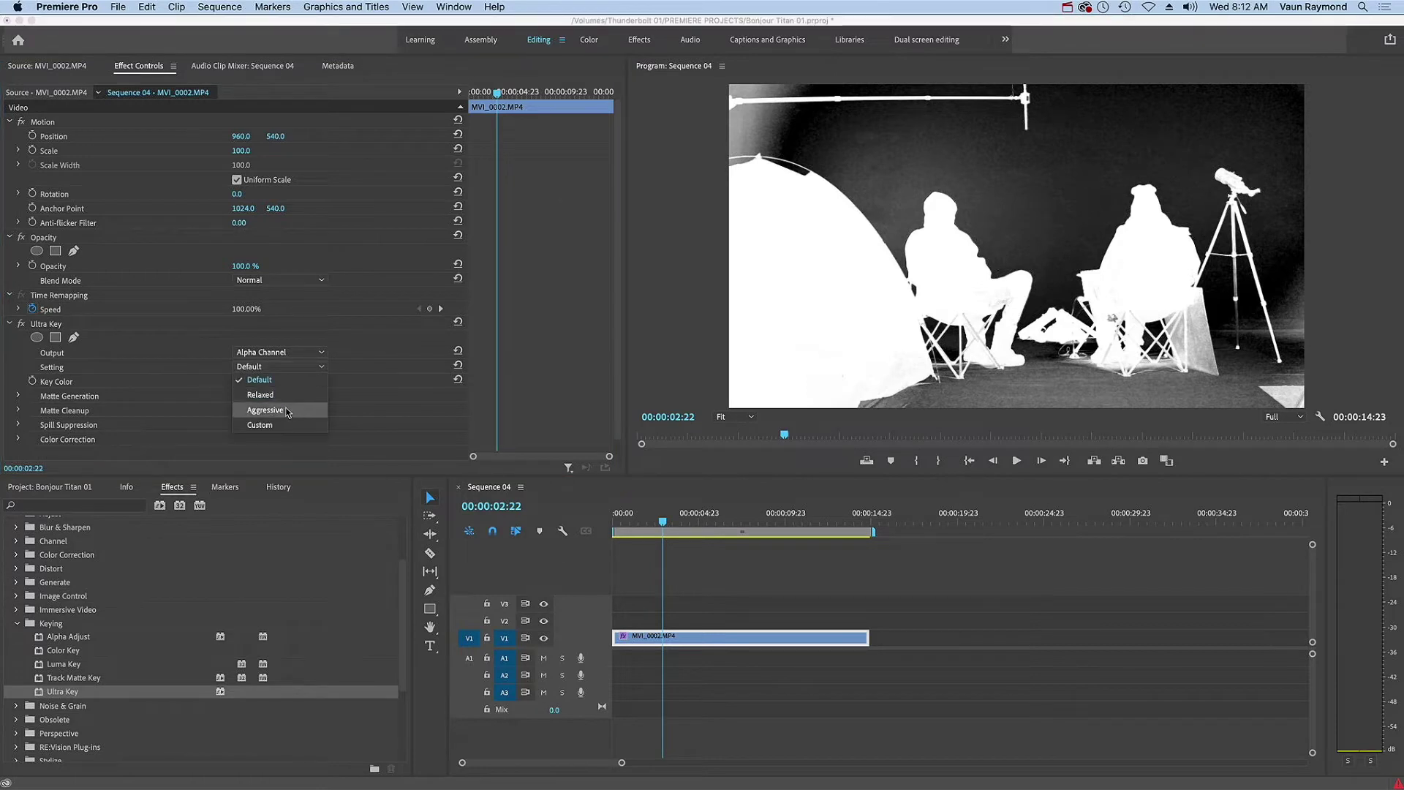
{"action": "left_click", "coordinate": [287, 411]}
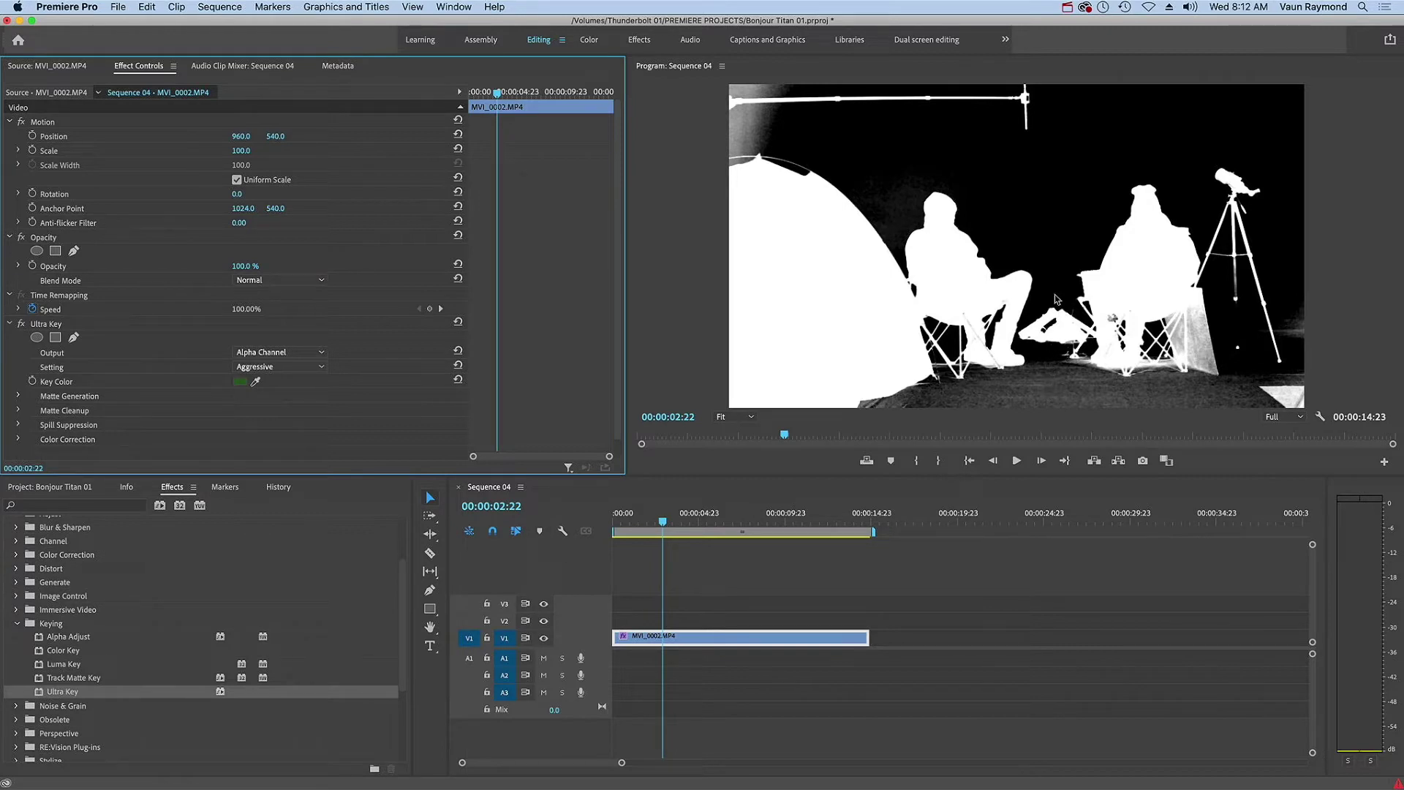
Raise Pedestal under Ultra Key's Matte Generation to 100.0.
{"action": "scroll", "coordinate": [476, 329], "scroll_direction": "down", "scroll_amount": 1}
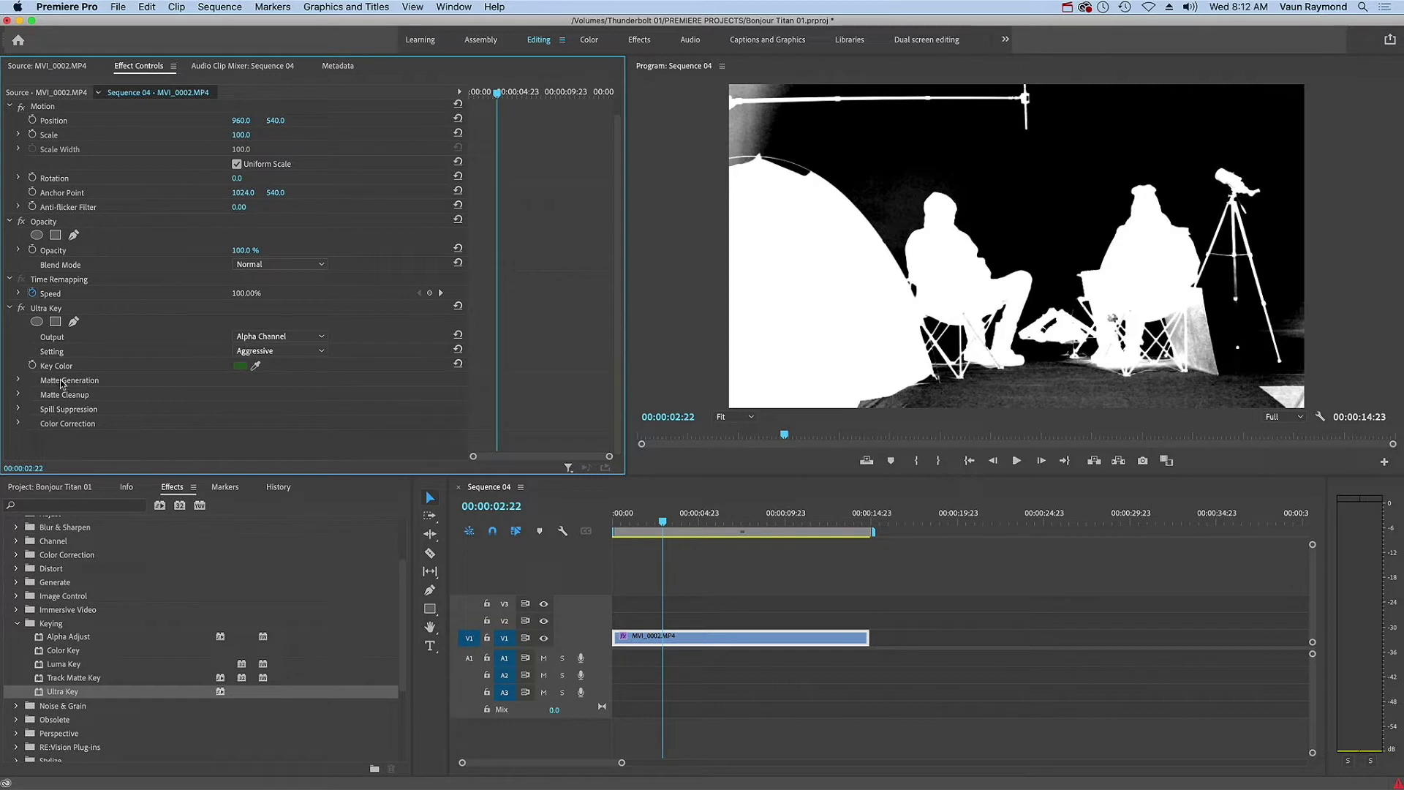
{"action": "left_click", "coordinate": [18, 382]}
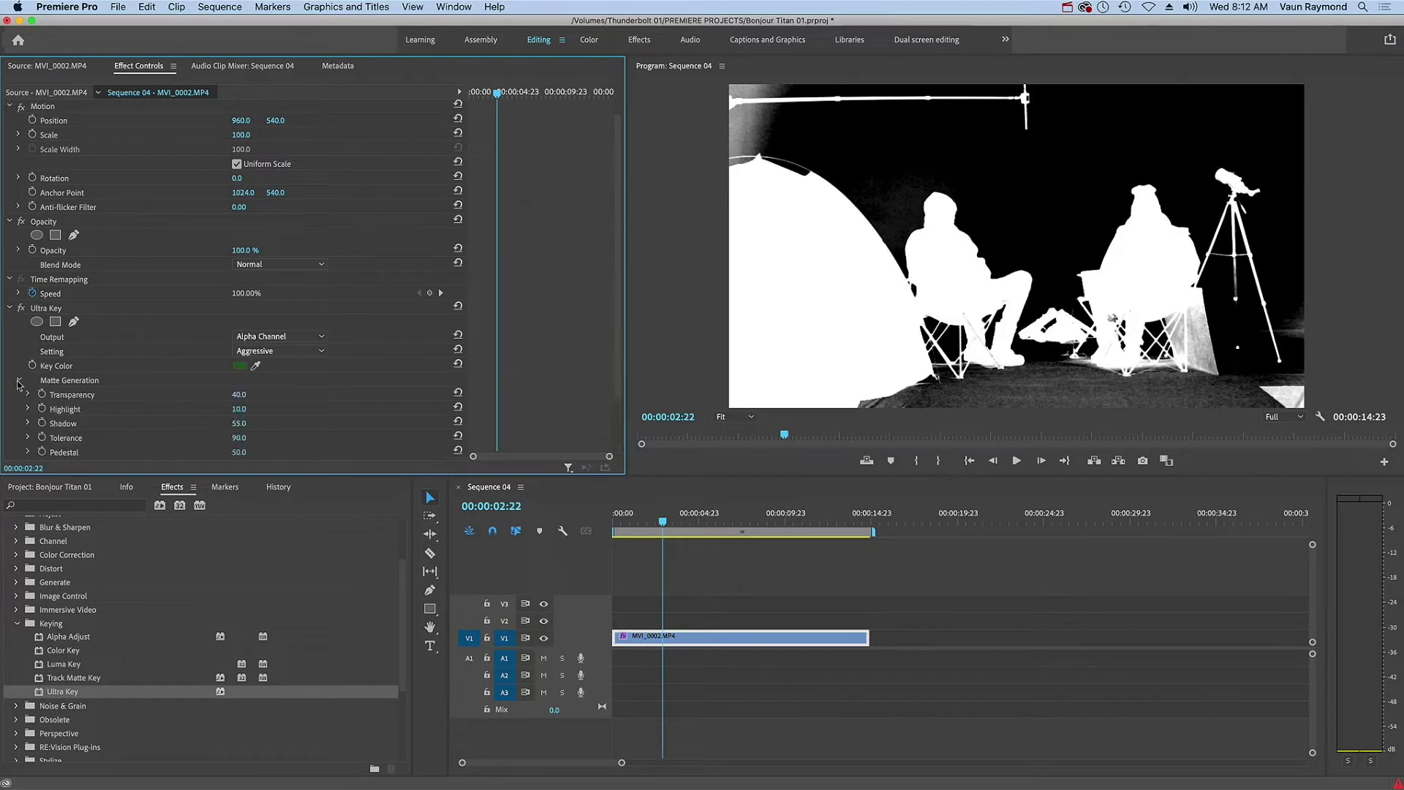
{"action": "scroll", "coordinate": [616, 438], "scroll_direction": "down", "scroll_amount": 4}
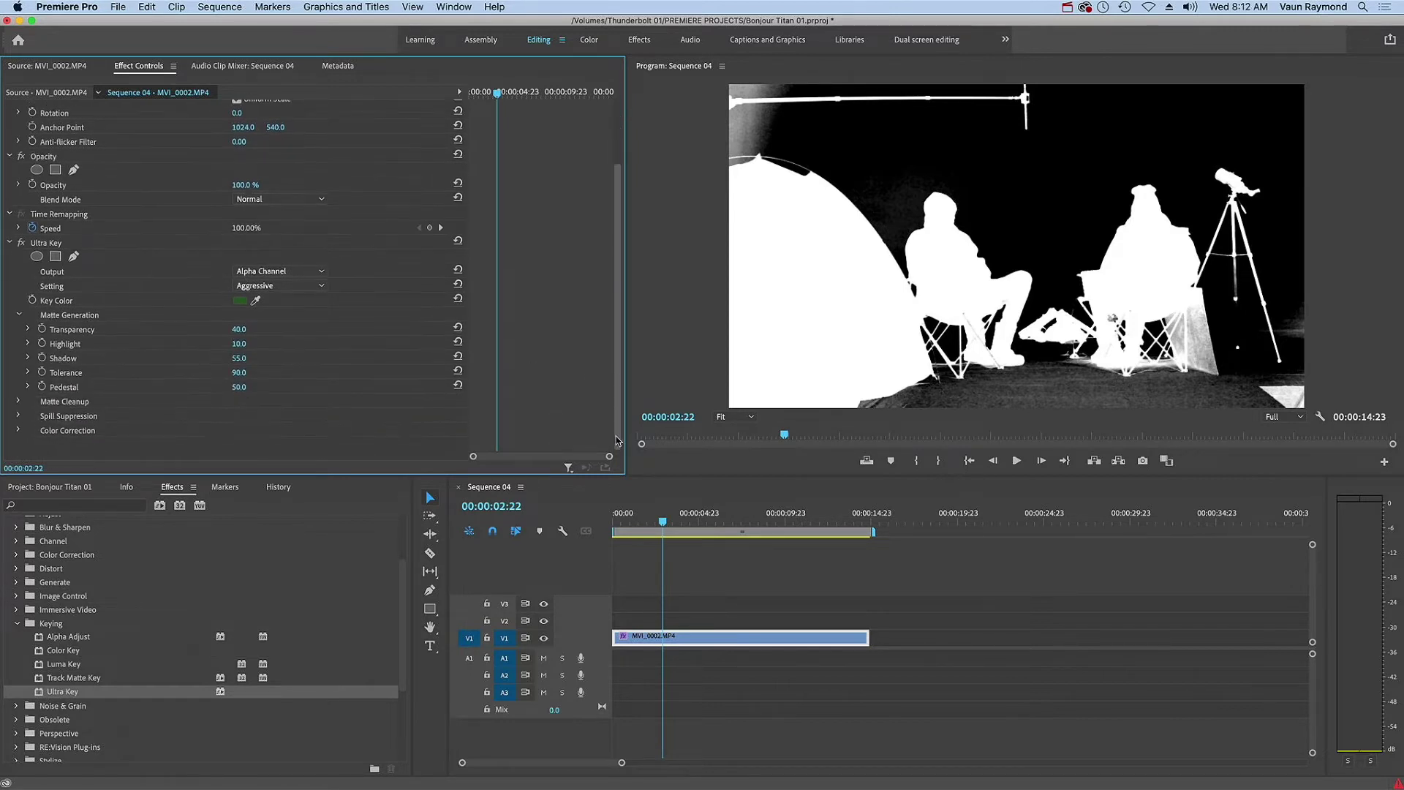
{"action": "scroll", "coordinate": [617, 441], "scroll_direction": "down", "scroll_amount": 1}
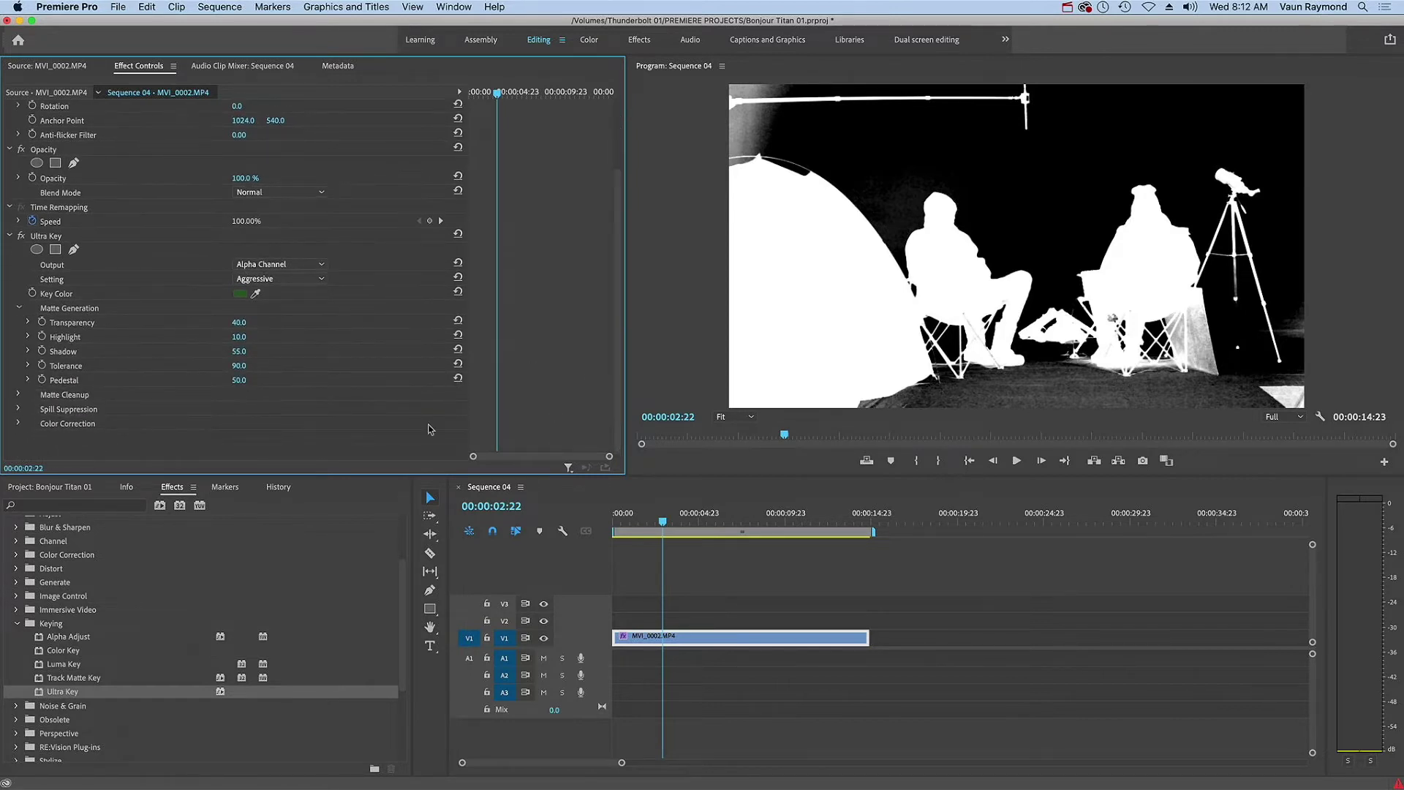
{"action": "left_click", "coordinate": [27, 380]}
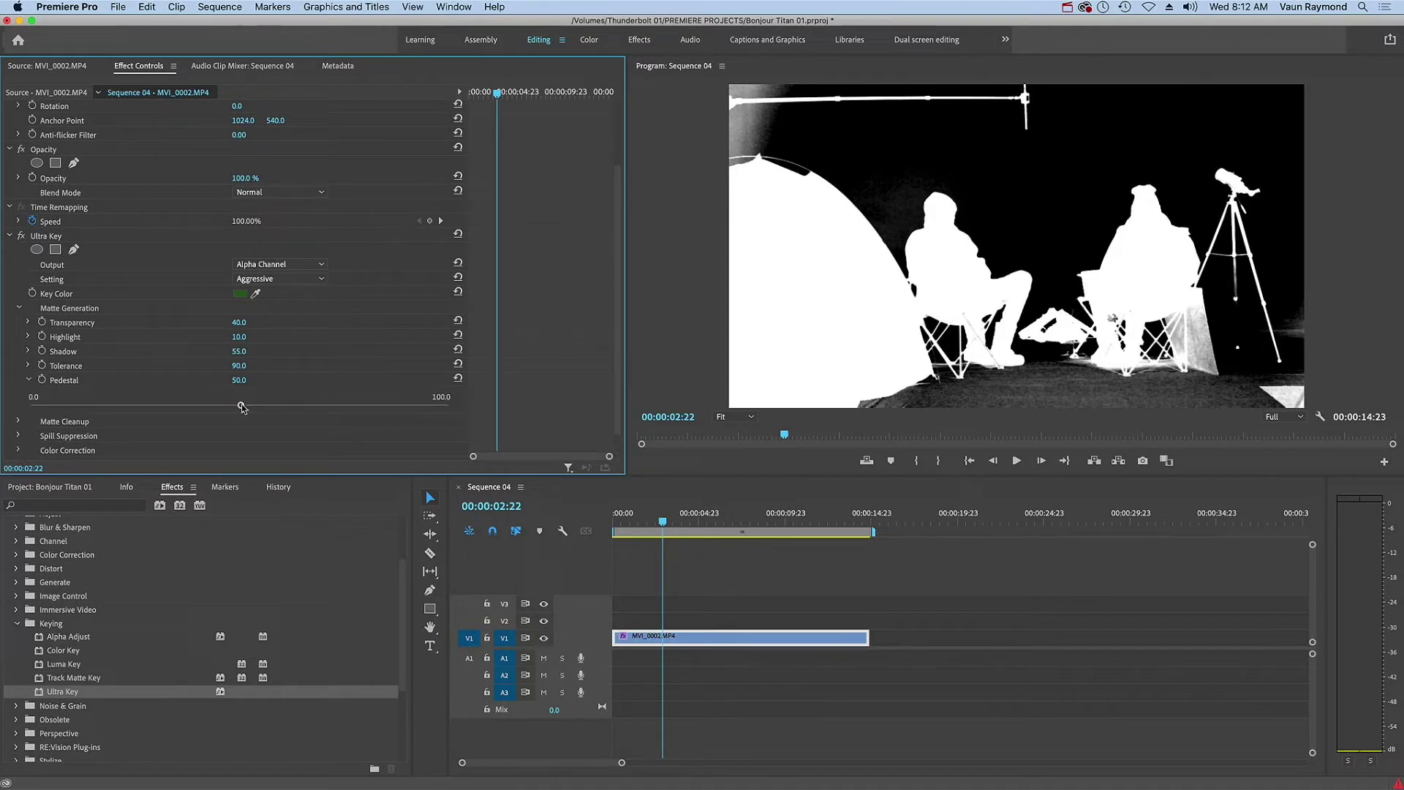
{"action": "left_click_drag", "start_coordinate": [244, 409], "coordinate": [454, 420]}
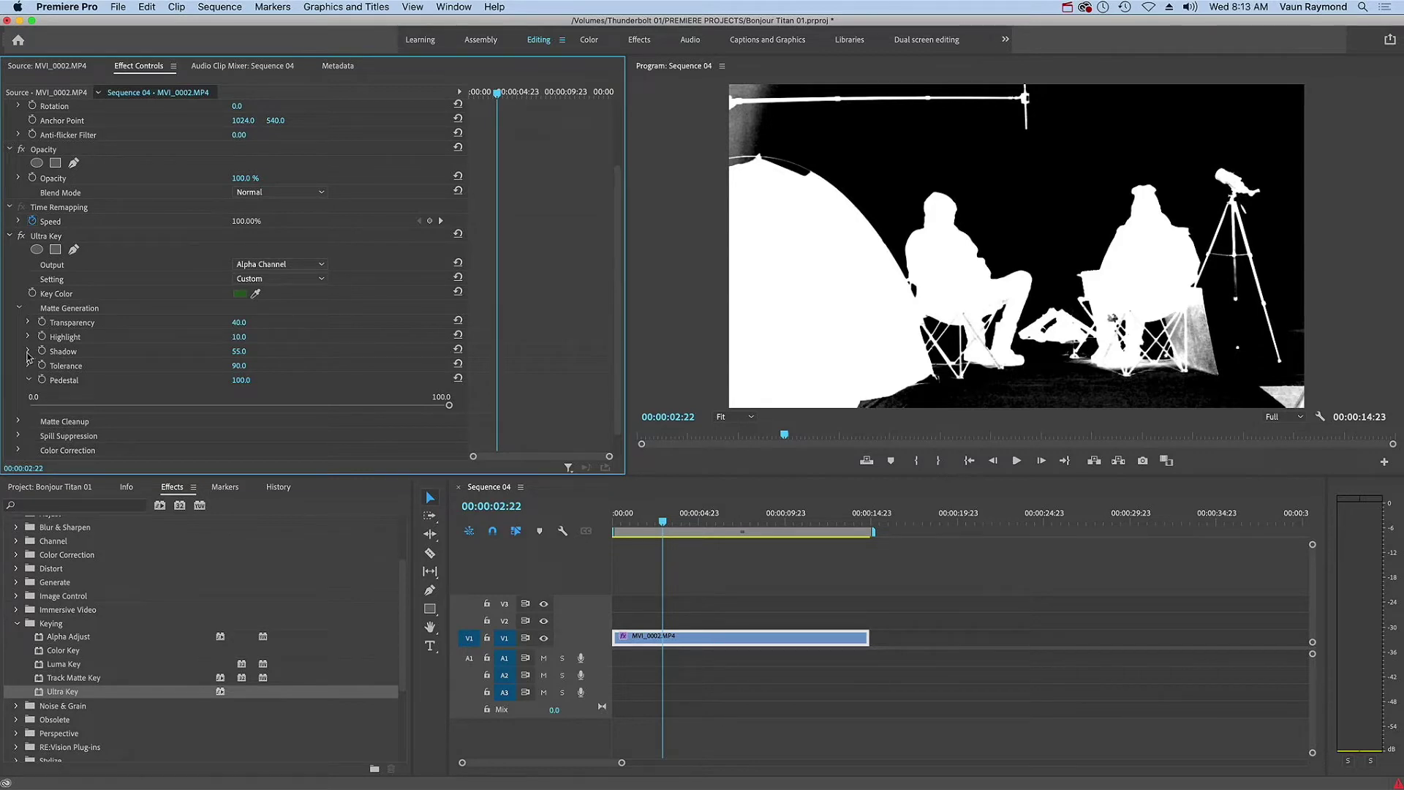
Set Ultra Key's Matte Generation Shadow to 89.8.
{"action": "left_click", "coordinate": [28, 352]}
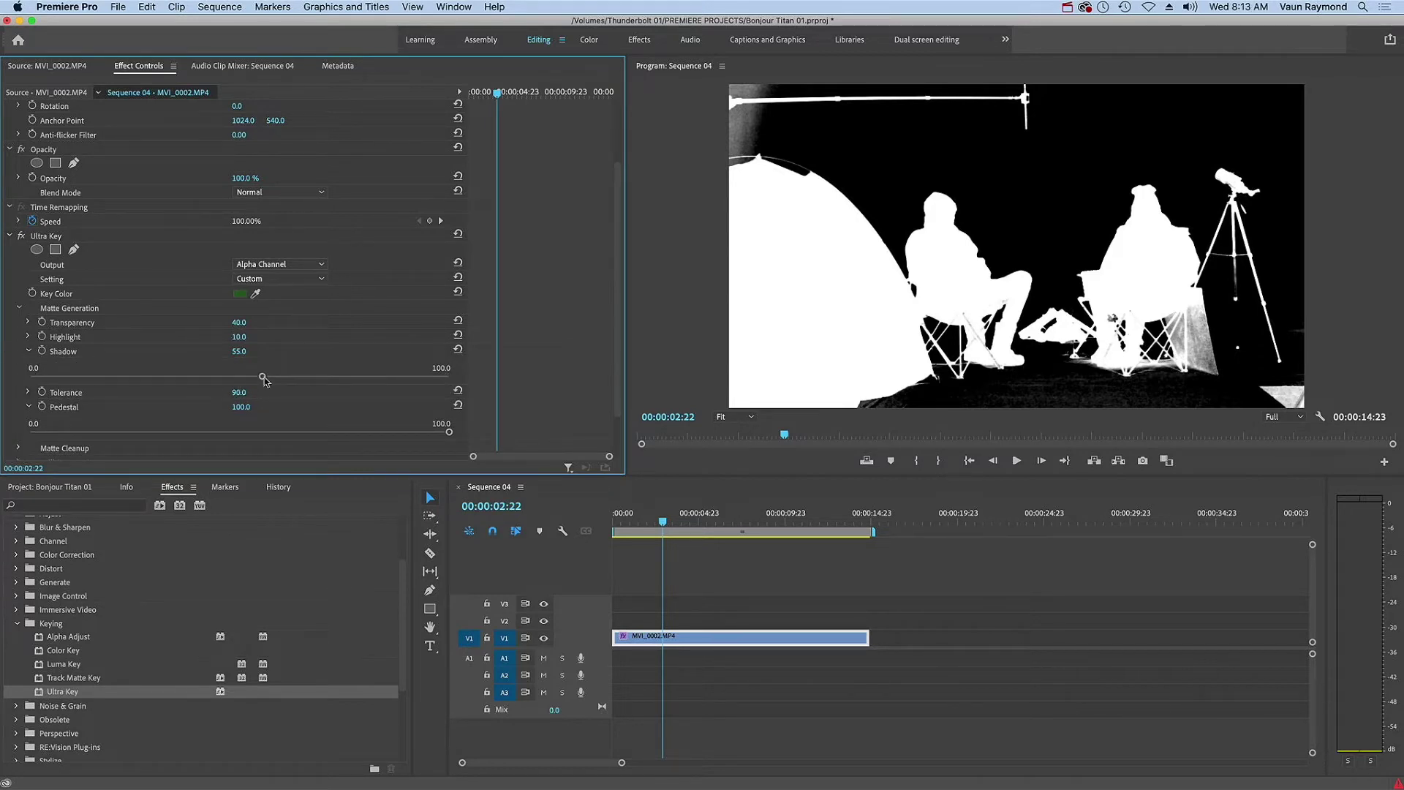
{"action": "left_click_drag", "start_coordinate": [263, 378], "coordinate": [407, 401]}
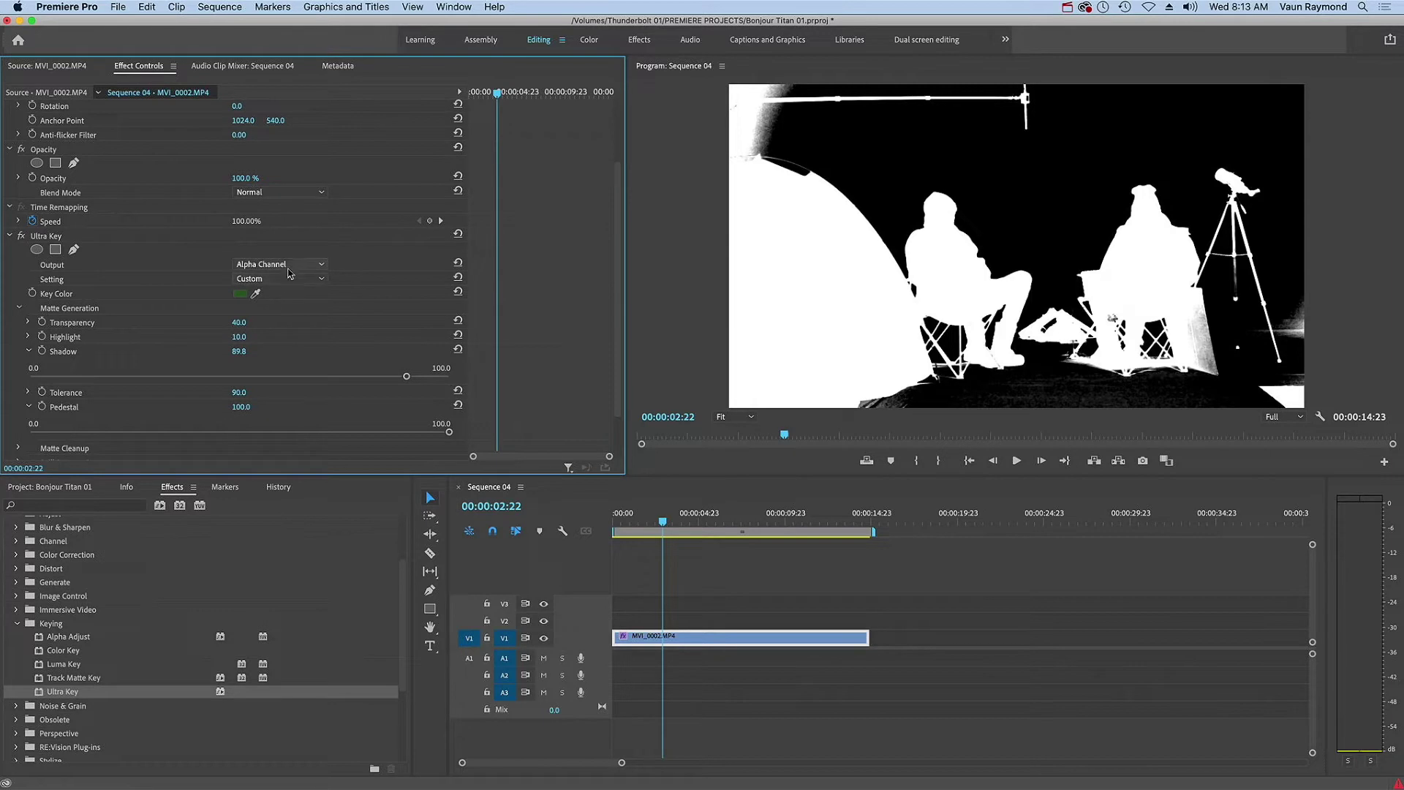
Return Ultra Key Output to Composite and add an empty freeform Opacity mask.
{"action": "left_click", "coordinate": [319, 266]}
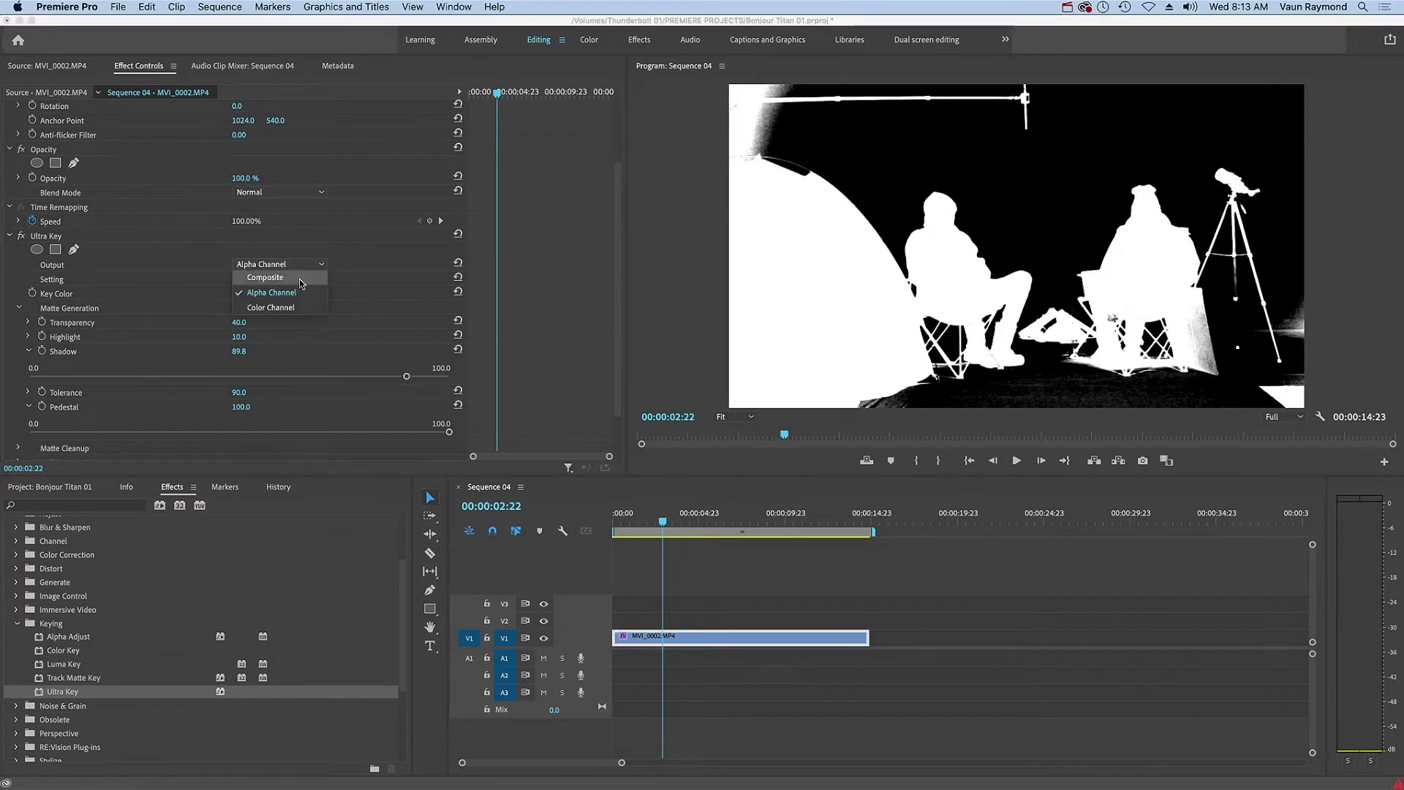
{"action": "left_click", "coordinate": [264, 278]}
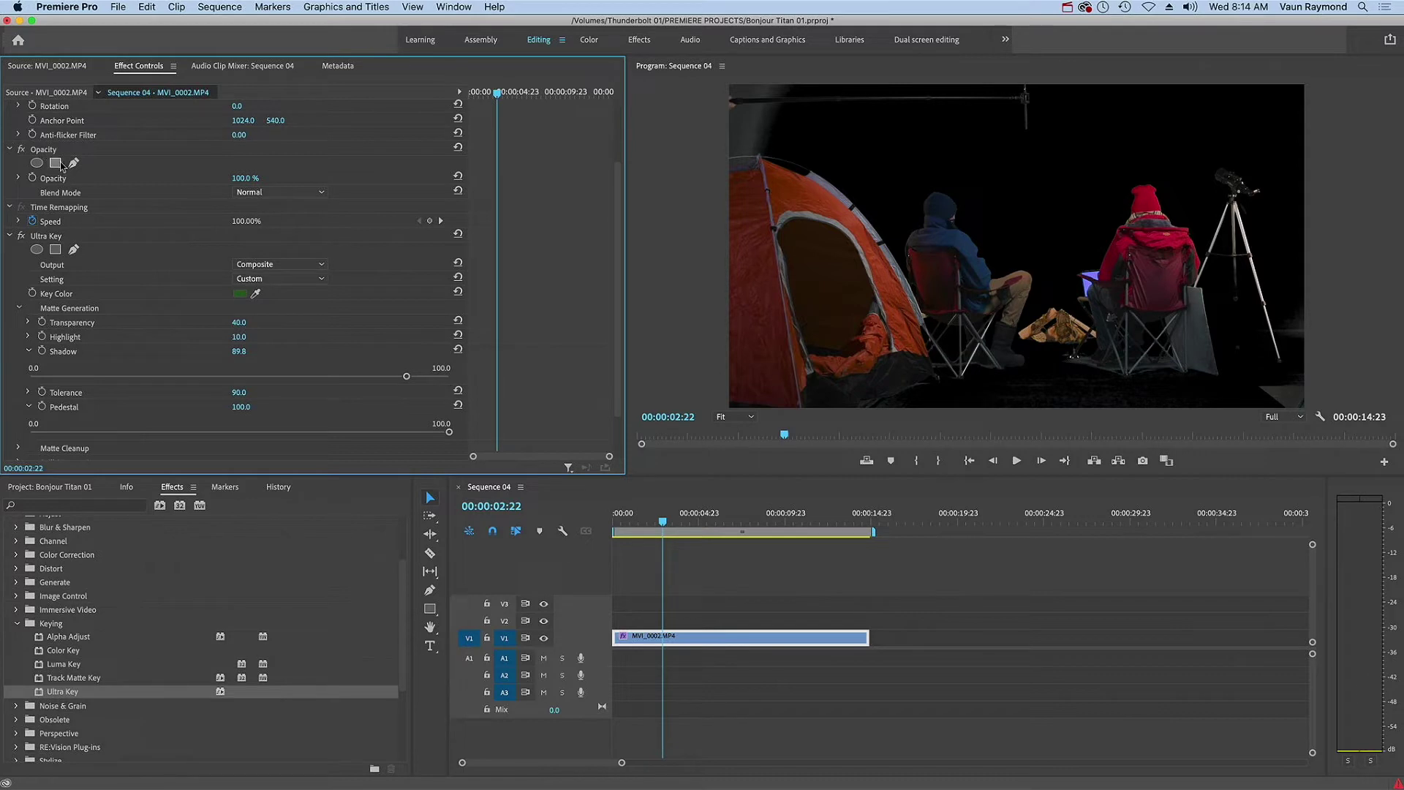
{"action": "left_click", "coordinate": [74, 163]}
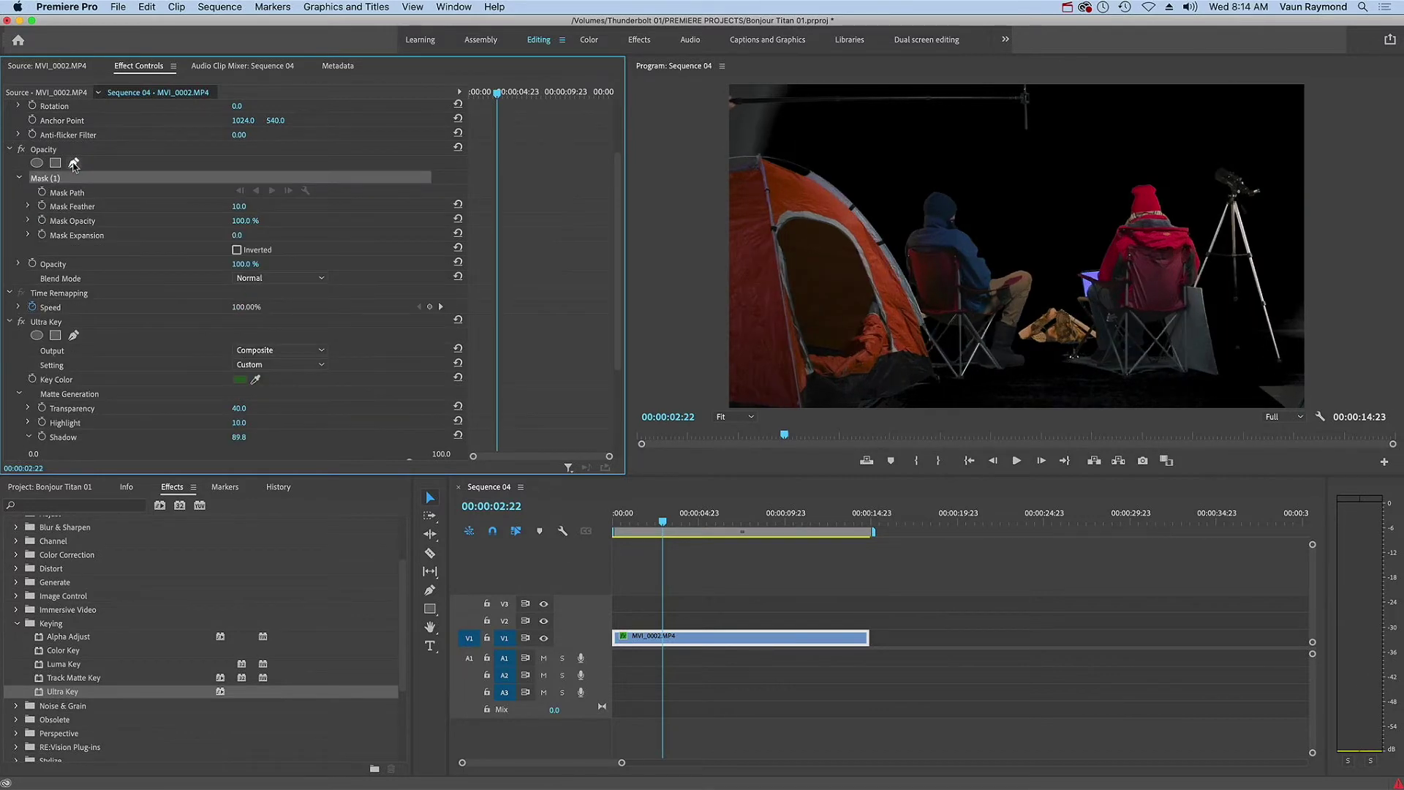
At 75% Program zoom, trace the mask's top edge under the boom pole and around the microphone.
{"action": "left_click", "coordinate": [751, 417]}
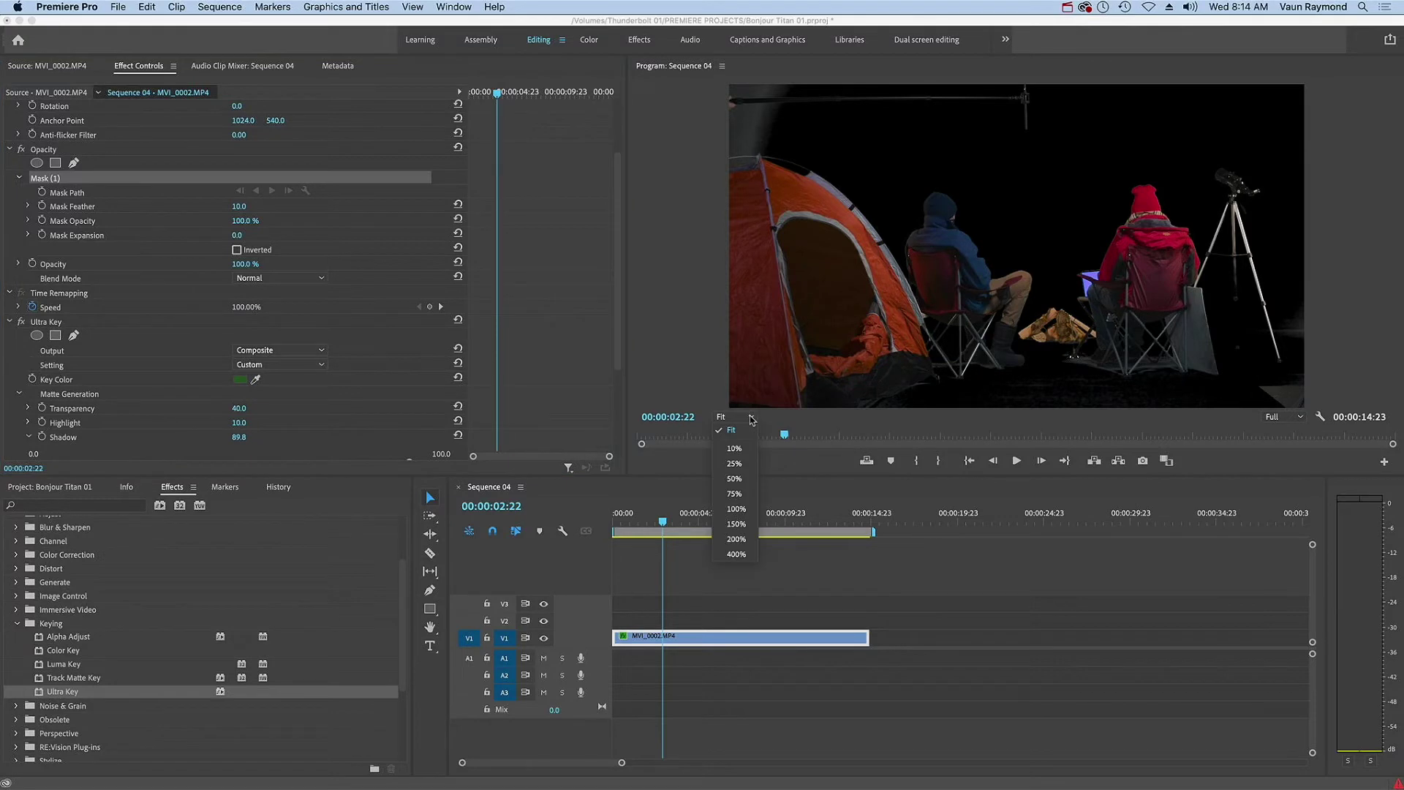
{"action": "left_click", "coordinate": [734, 494]}
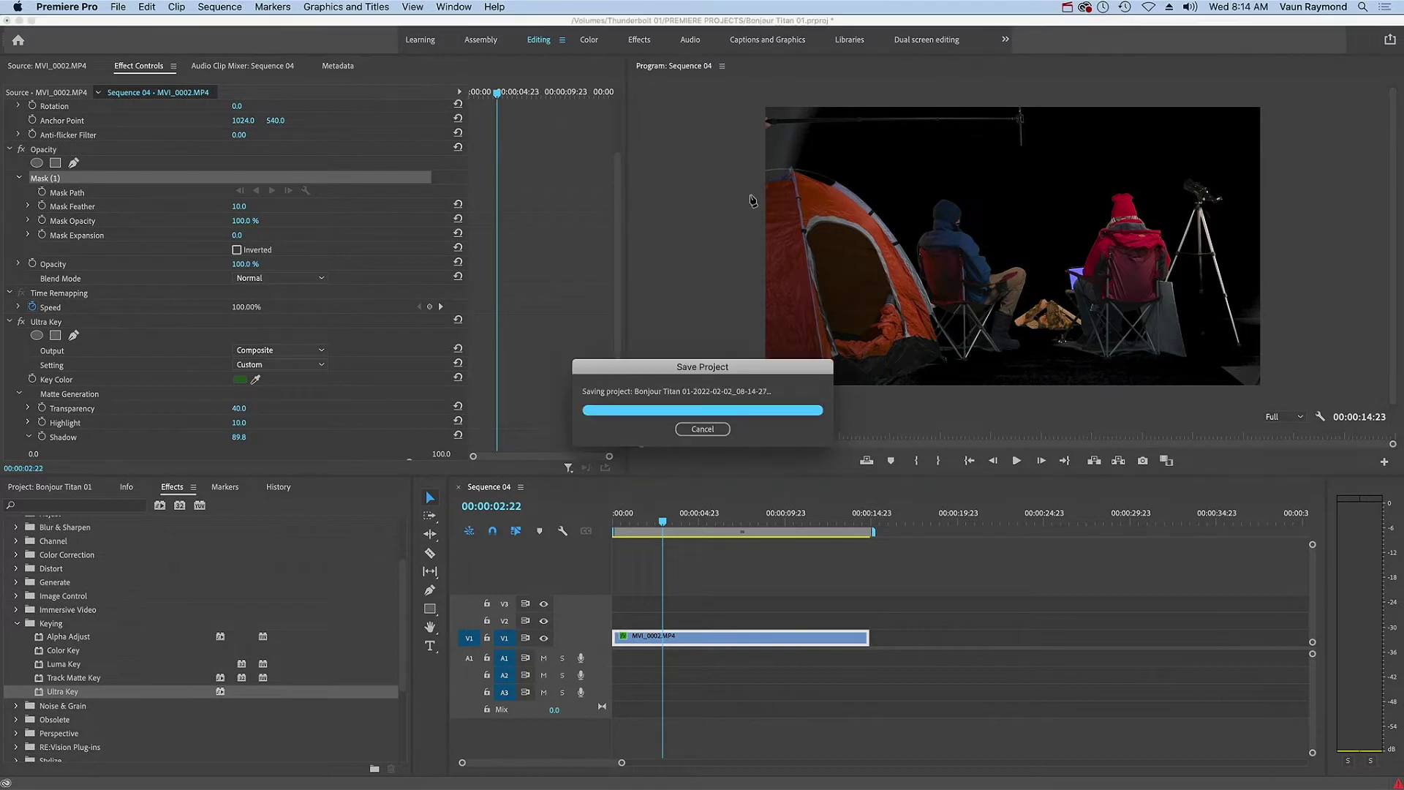
{"action": "left_click", "coordinate": [814, 190]}
{"action": "left_click", "coordinate": [838, 138]}
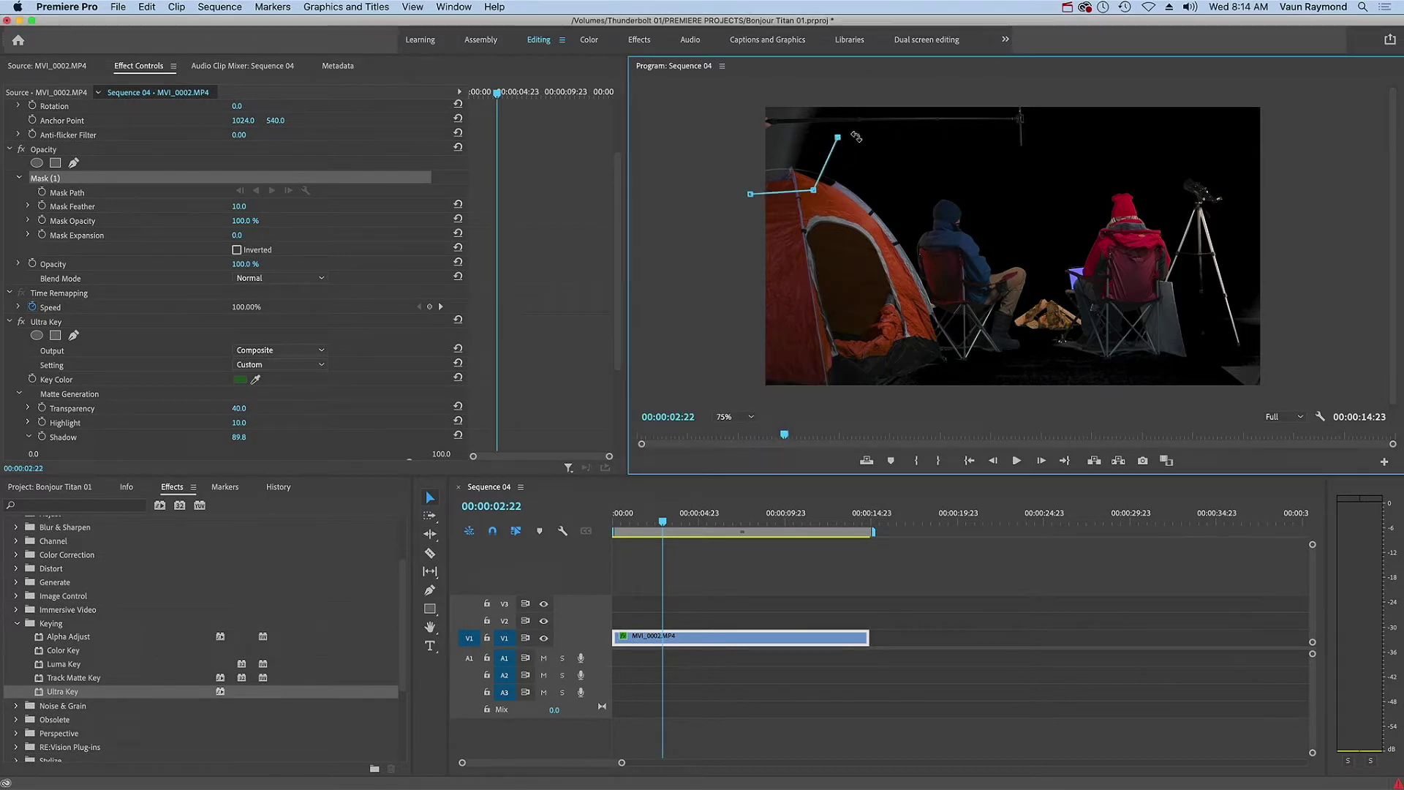
{"action": "left_click", "coordinate": [995, 136]}
{"action": "left_click", "coordinate": [1003, 162]}
{"action": "left_click", "coordinate": [1042, 166]}
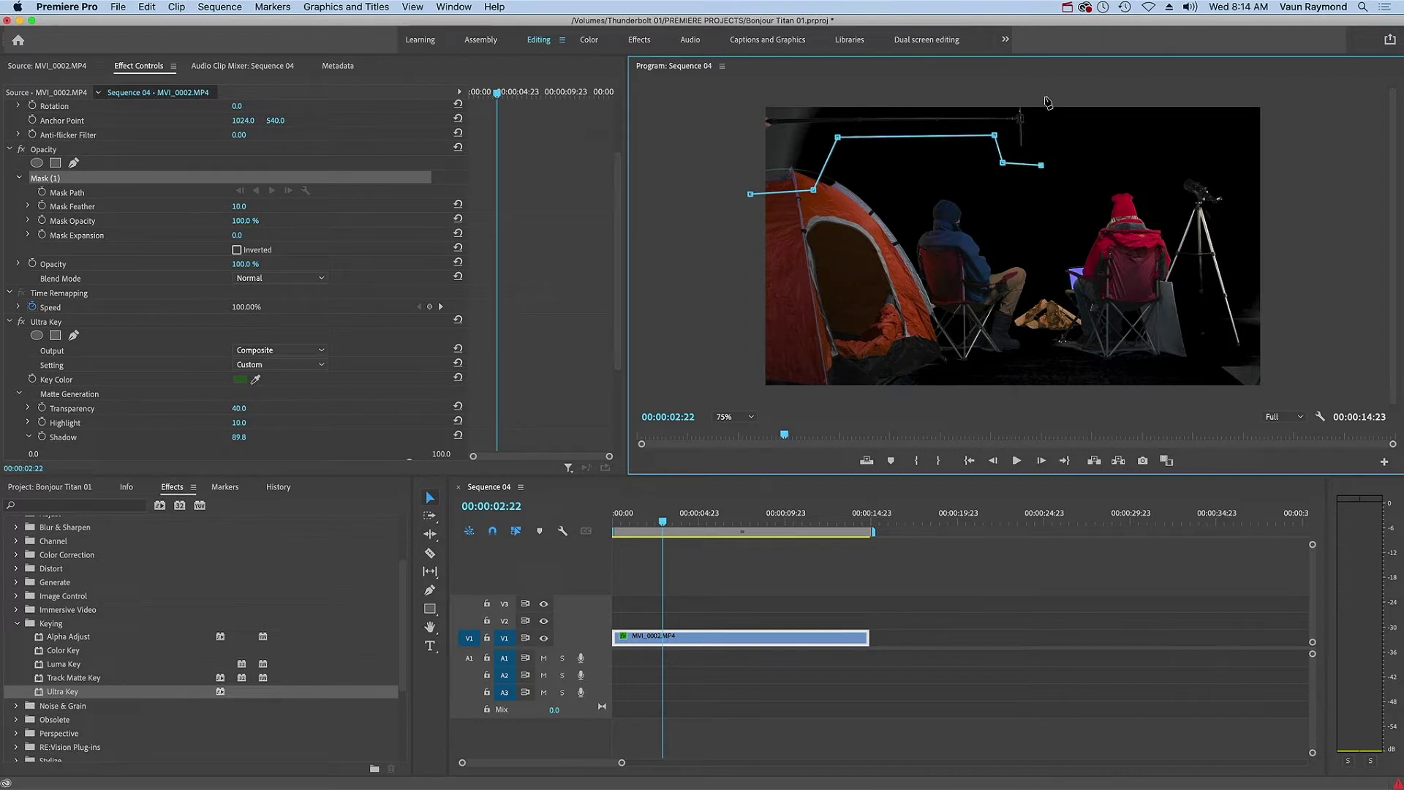
{"action": "left_click", "coordinate": [1045, 98]}
{"action": "left_click", "coordinate": [1270, 93]}
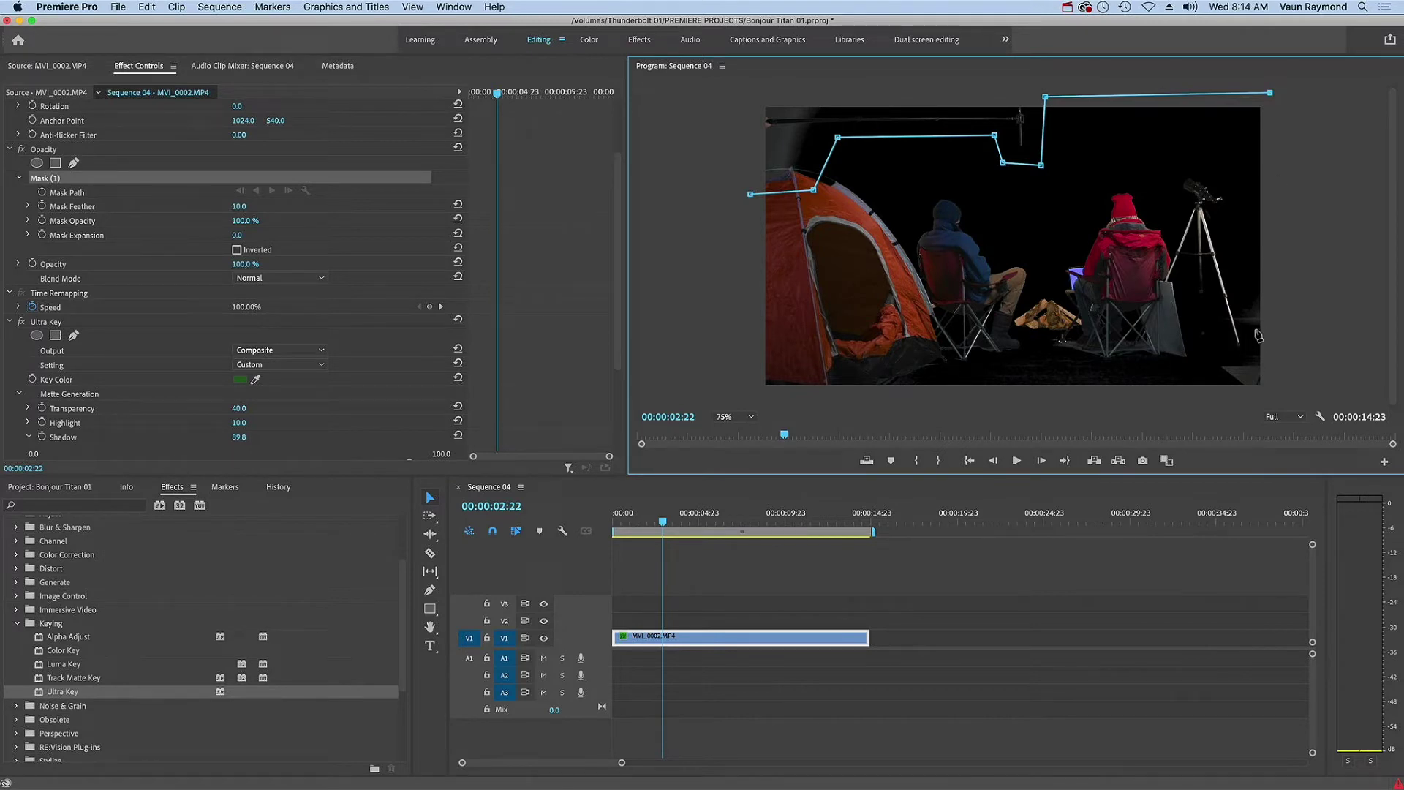
Carry the mask down the right side, along the ground beneath telescope, campers and campfire, and close it.
{"action": "left_click", "coordinate": [1271, 358]}
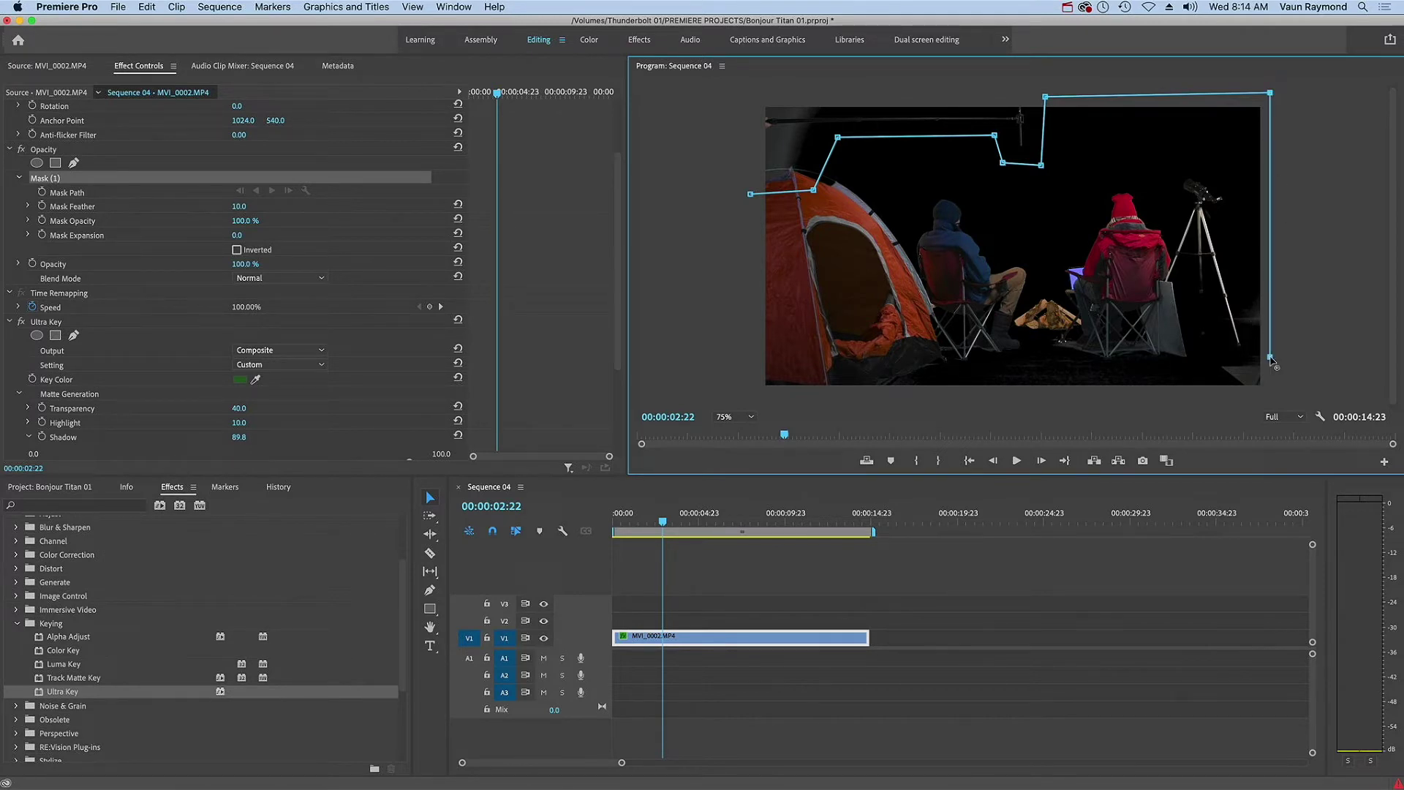
{"action": "left_click", "coordinate": [1205, 357]}
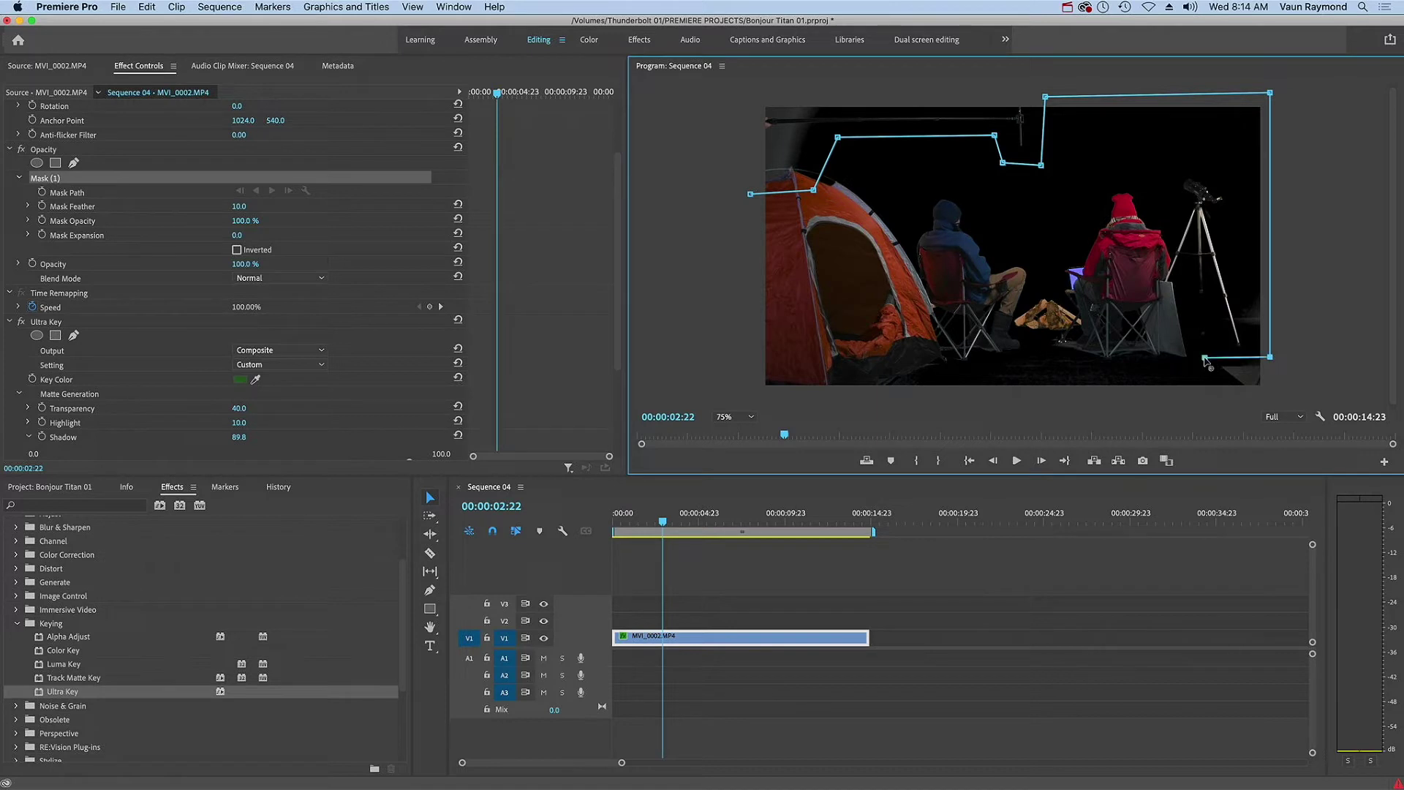
{"action": "left_click", "coordinate": [1163, 353]}
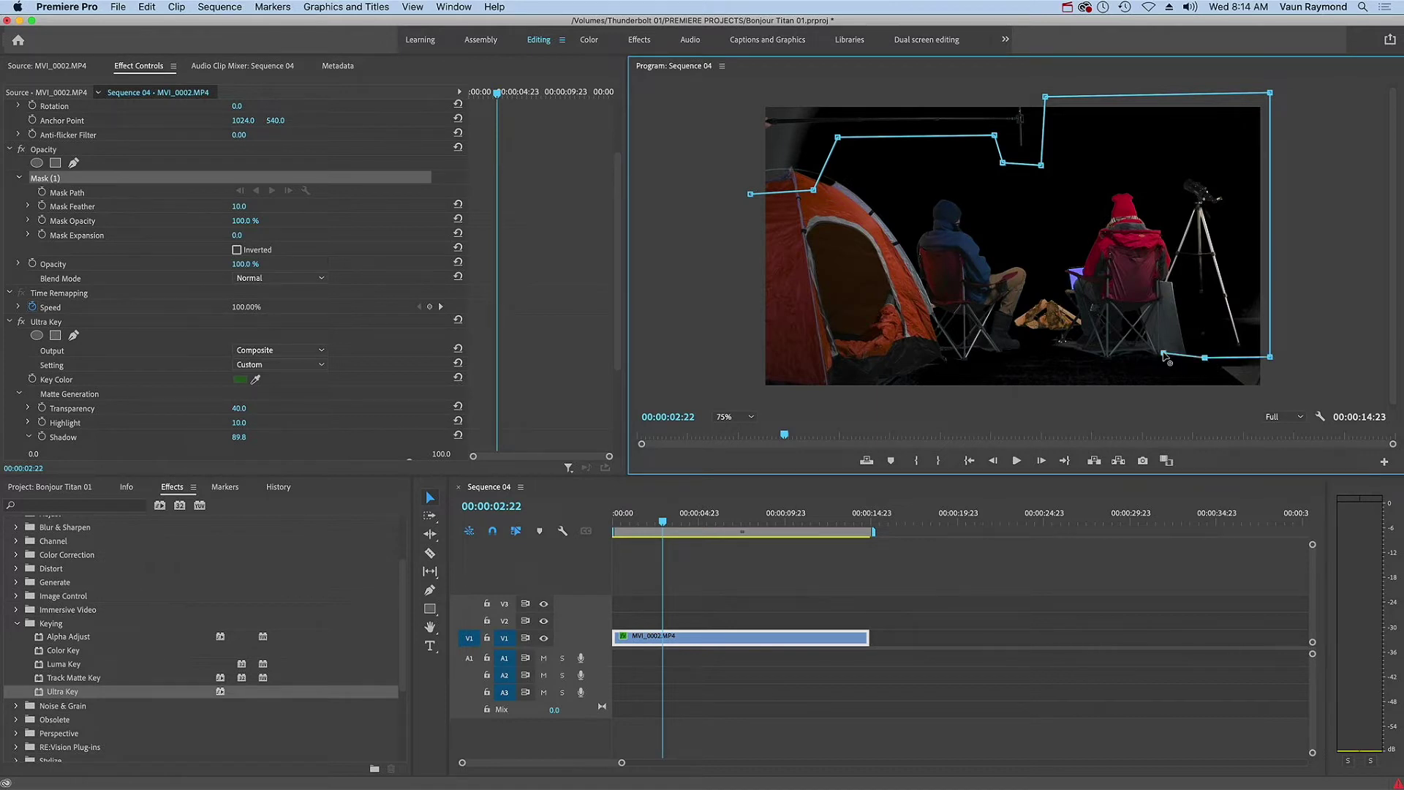
{"action": "left_click", "coordinate": [1108, 359]}
{"action": "left_click", "coordinate": [1062, 343]}
{"action": "left_click", "coordinate": [1020, 348]}
{"action": "left_click", "coordinate": [996, 353]}
{"action": "left_click", "coordinate": [961, 357]}
{"action": "left_click", "coordinate": [922, 367]}
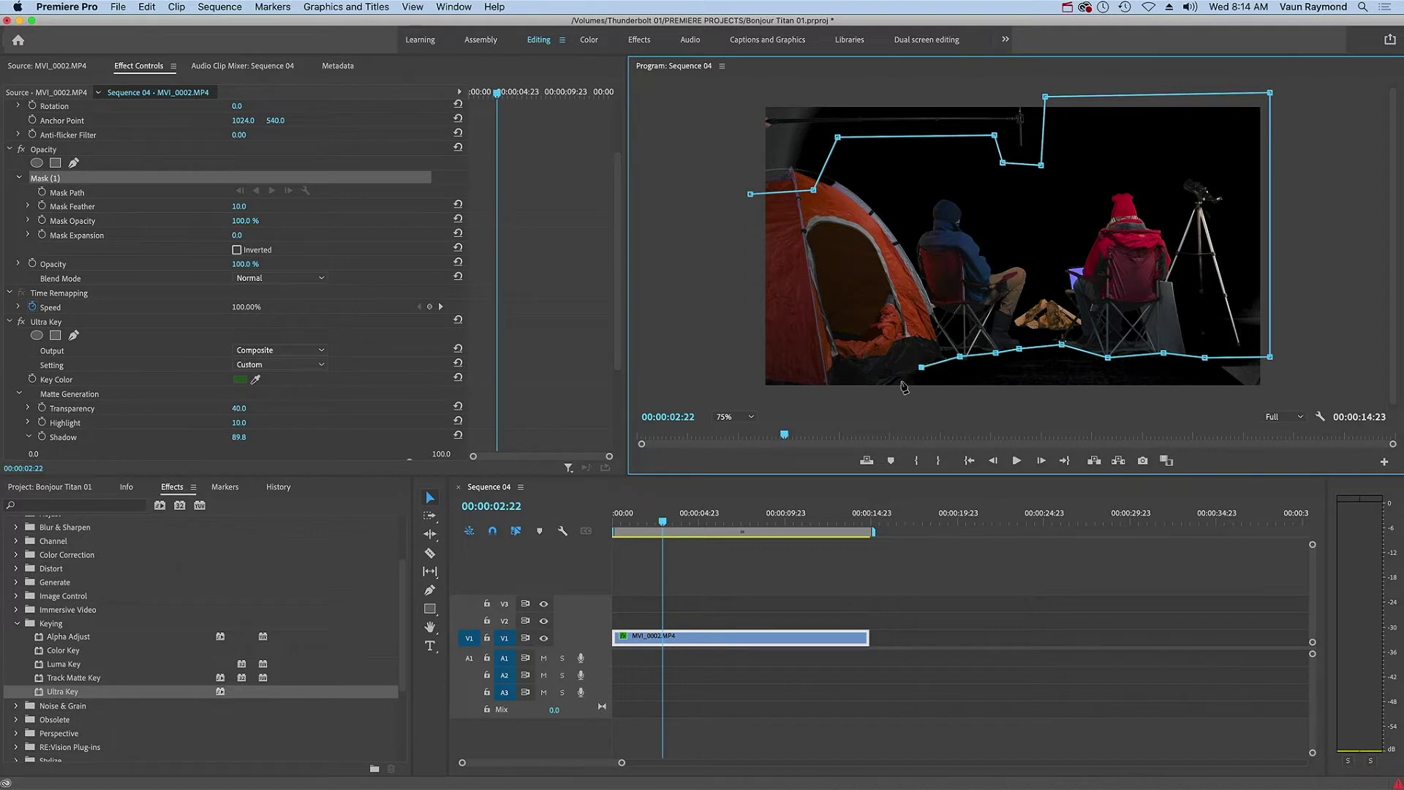
{"action": "left_click", "coordinate": [873, 395]}
{"action": "left_click", "coordinate": [755, 393]}
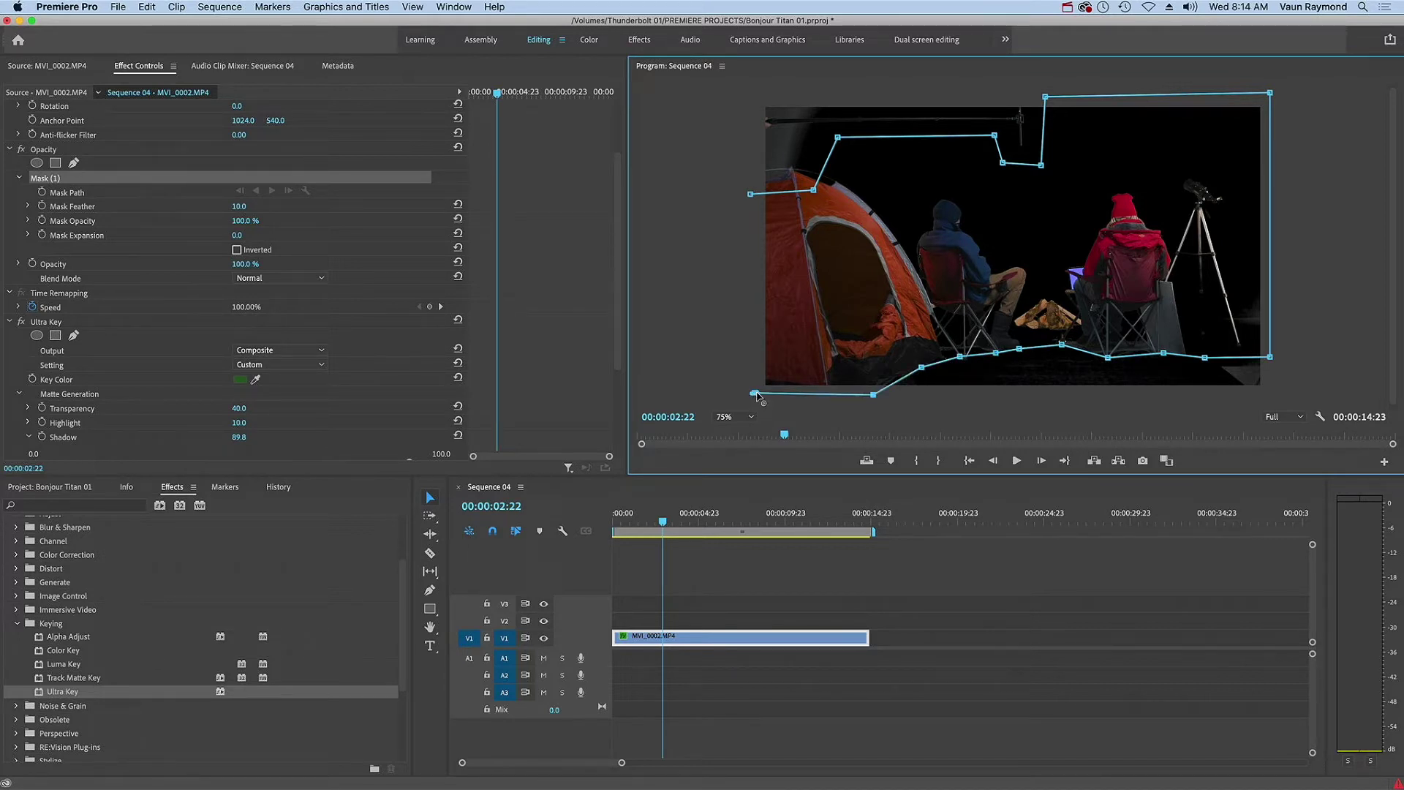
{"action": "left_click", "coordinate": [750, 194]}
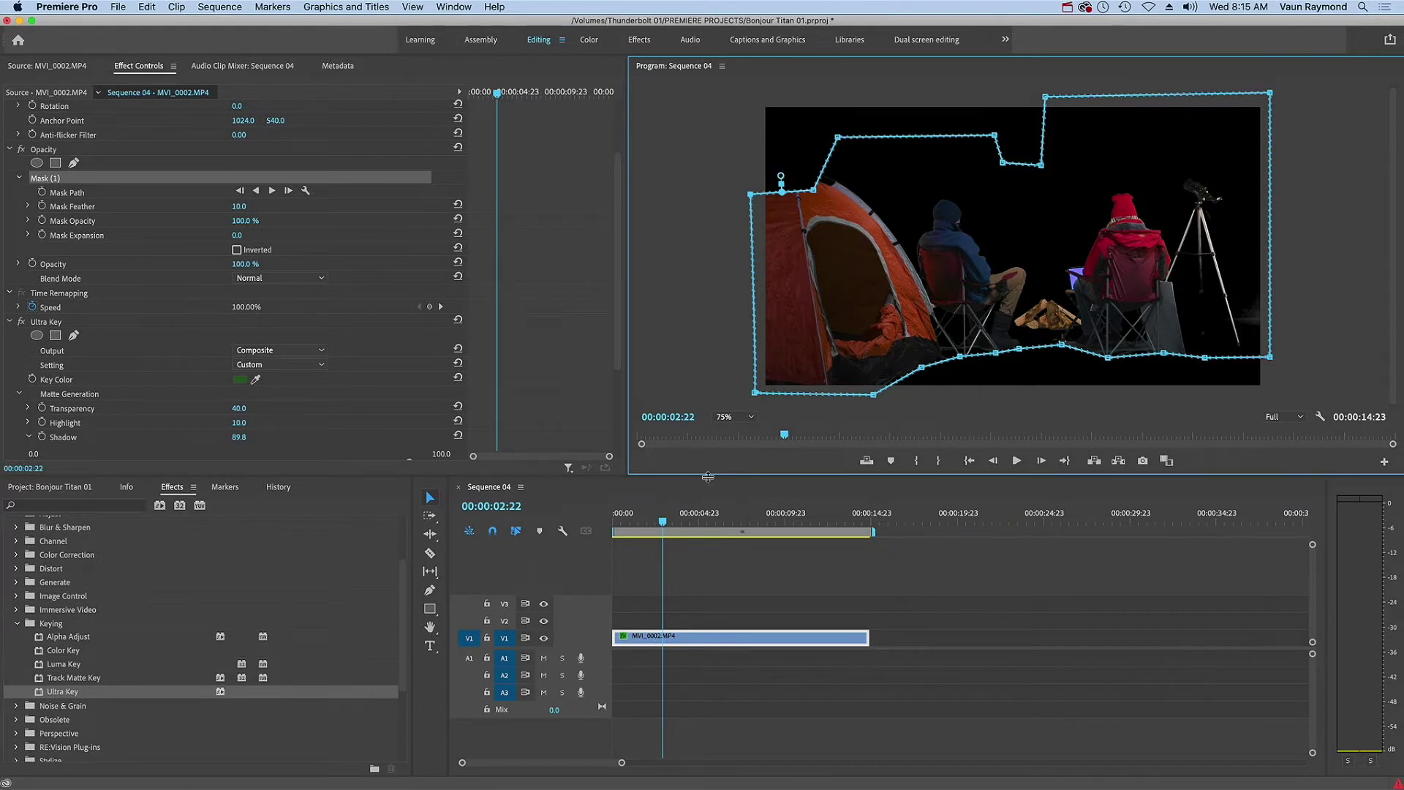
{"action": "left_click", "coordinate": [701, 642]}
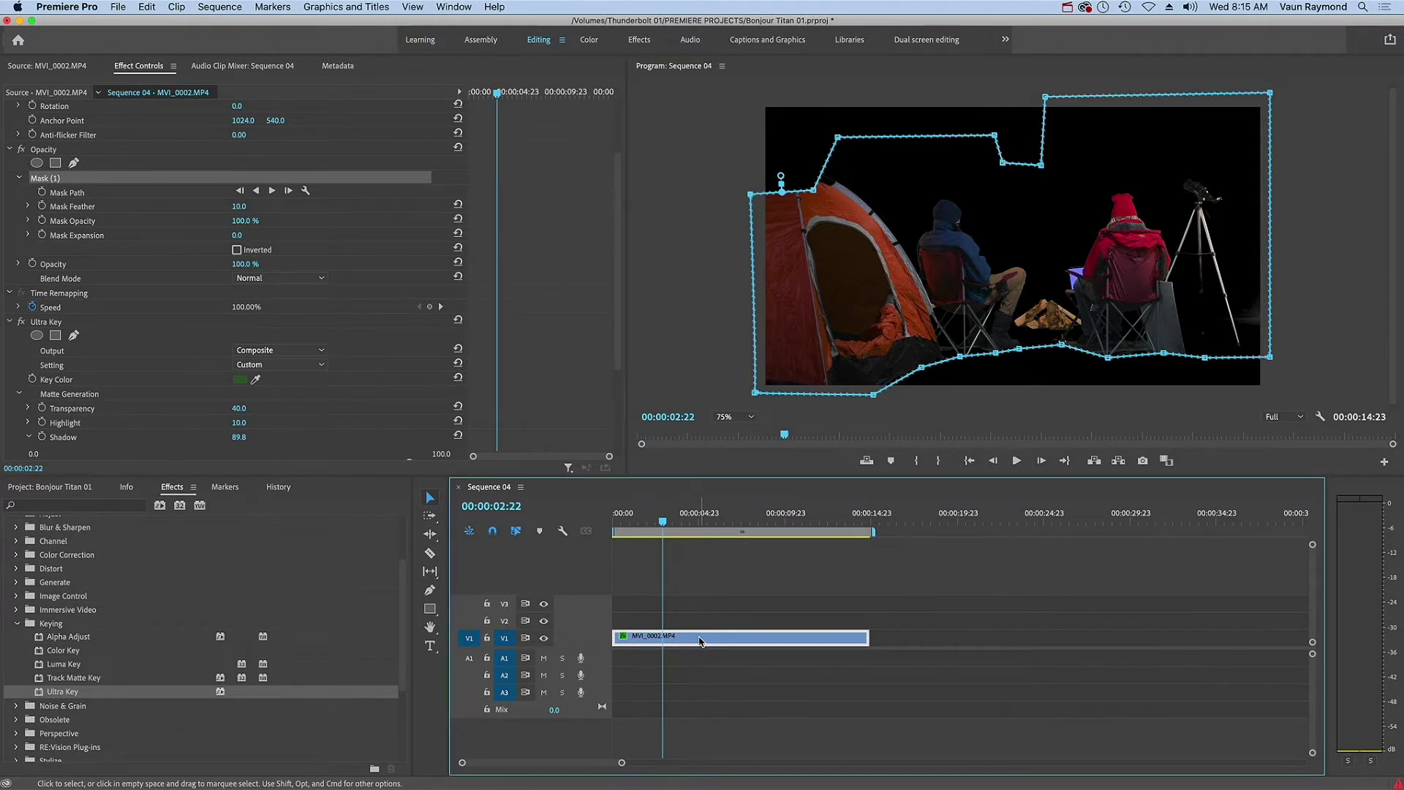
{"action": "left_click_drag", "start_coordinate": [701, 640], "coordinate": [701, 627]}
Delete Mask (1) and the Ultra Key effect from the lower V1 copy of MVI_0002.MP4.
{"action": "left_click", "coordinate": [698, 624]}
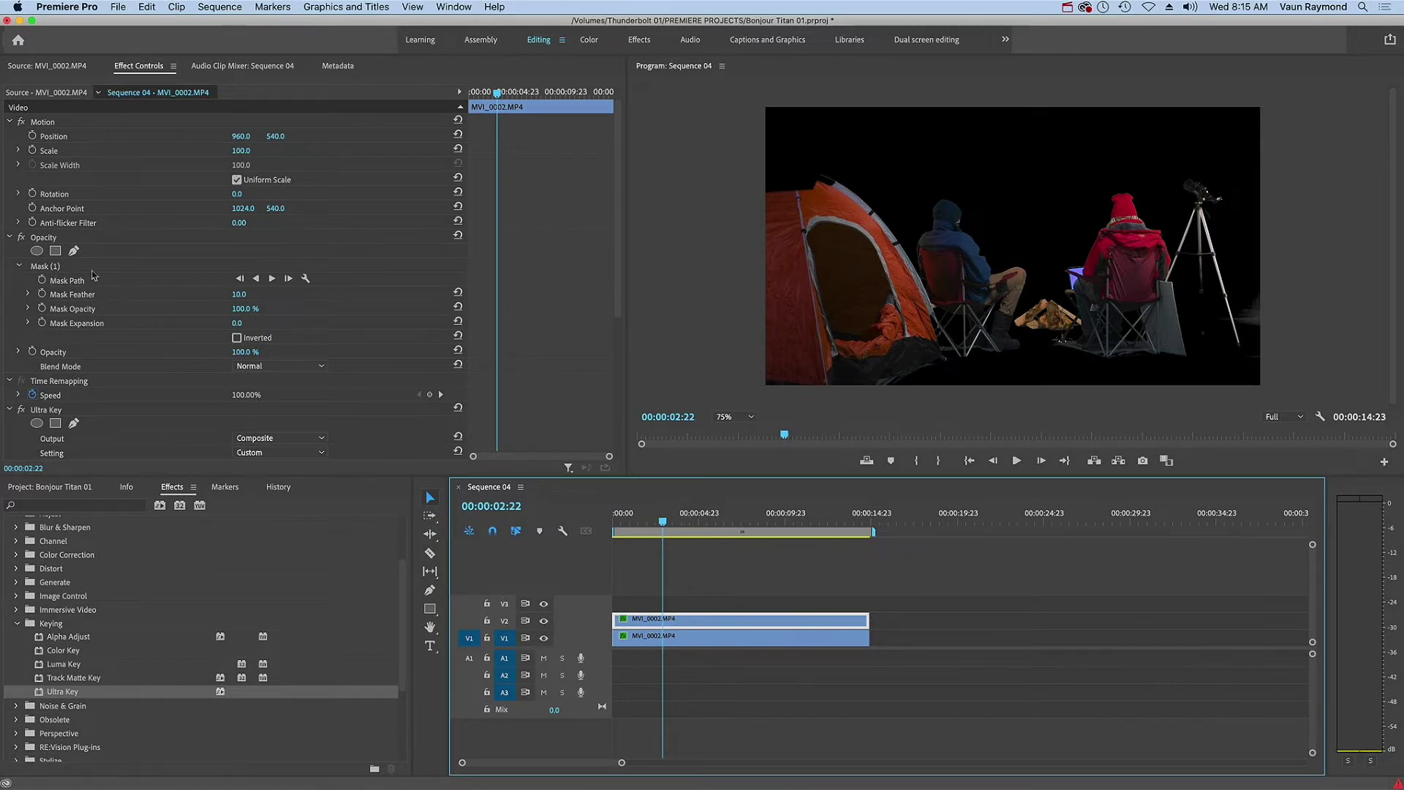
{"action": "left_click", "coordinate": [40, 268]}
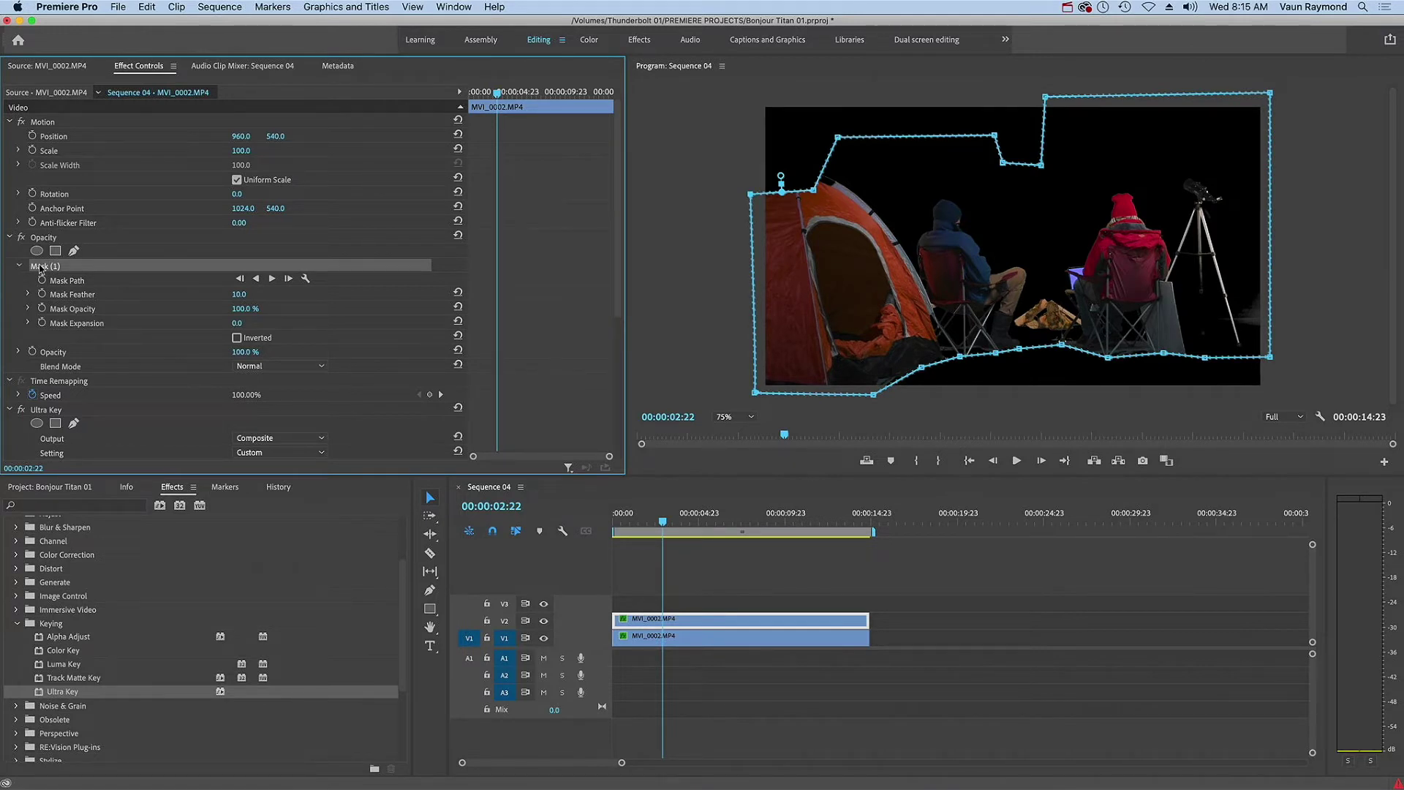
{"action": "key", "text": "Delete"}
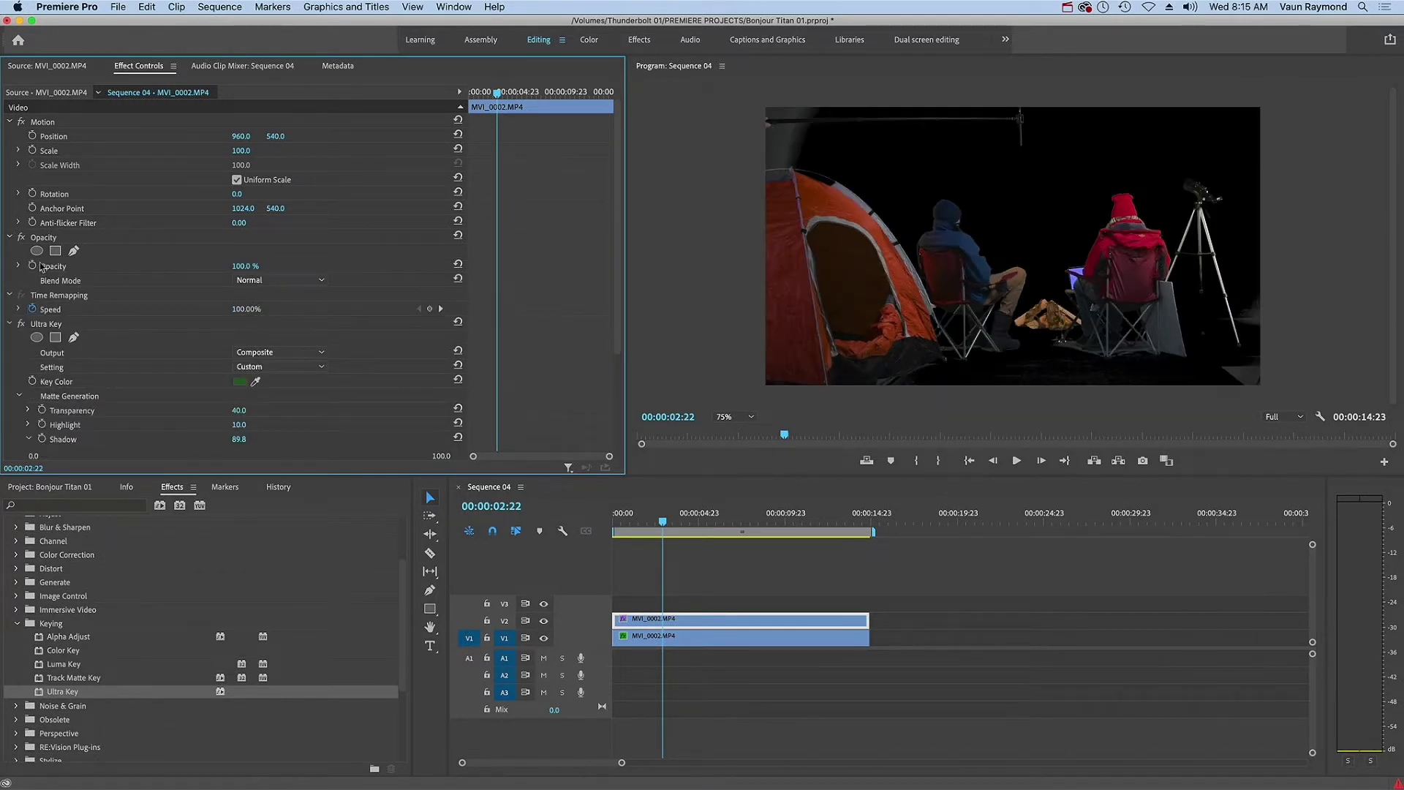
{"action": "left_click", "coordinate": [40, 326]}
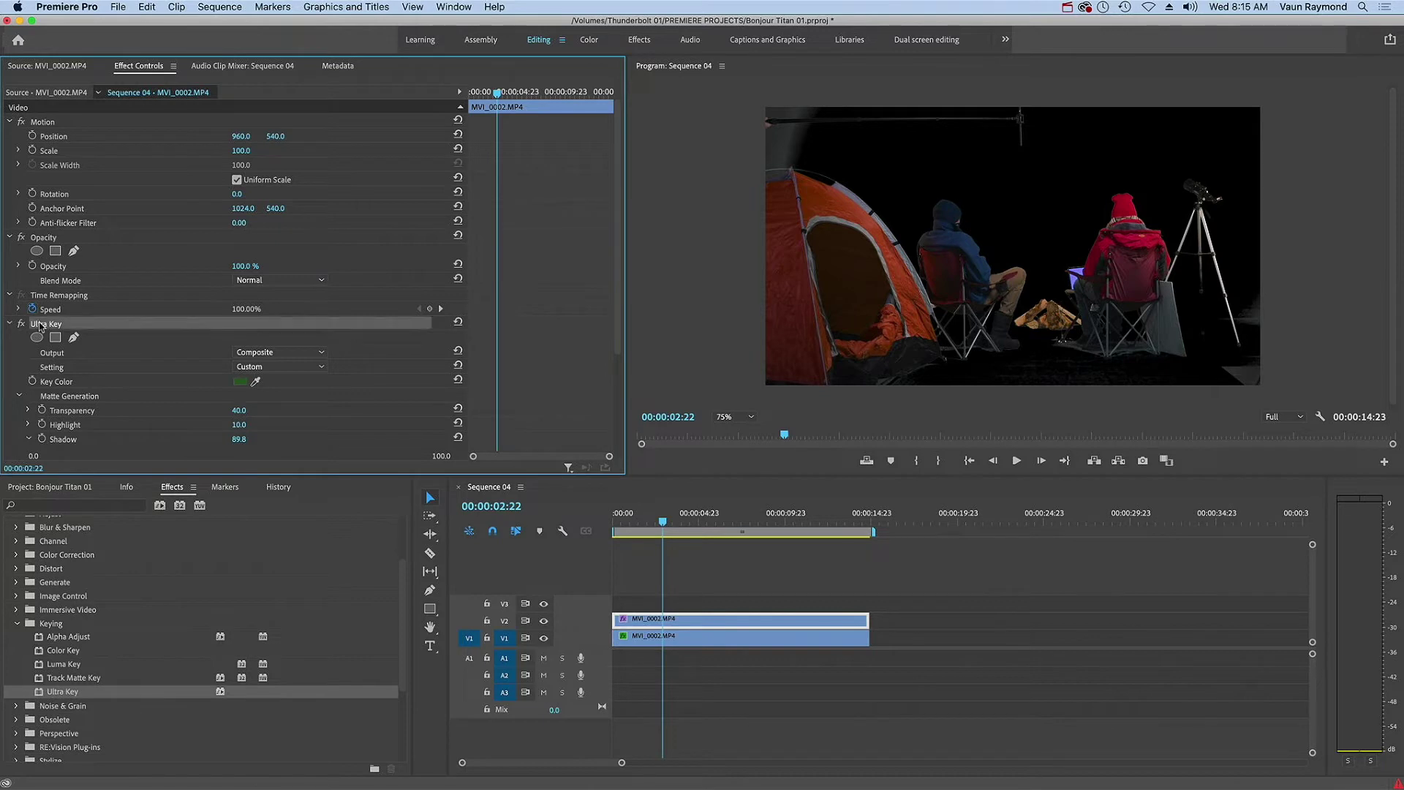
{"action": "key", "text": "Delete"}
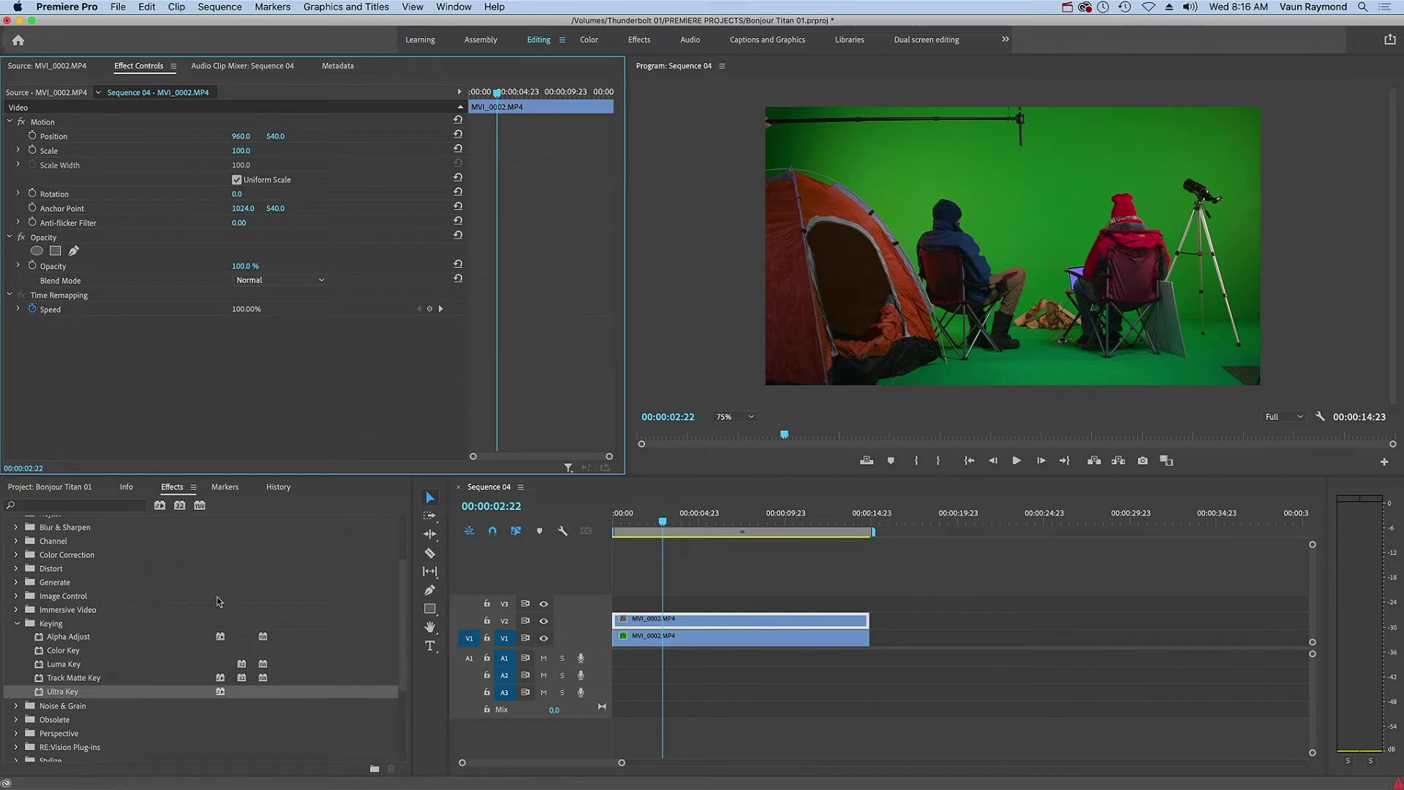
Reapply Ultra Key, sample the green backdrop as Key Color, and set Output to Alpha Channel.
{"action": "double_click", "coordinate": [41, 692]}
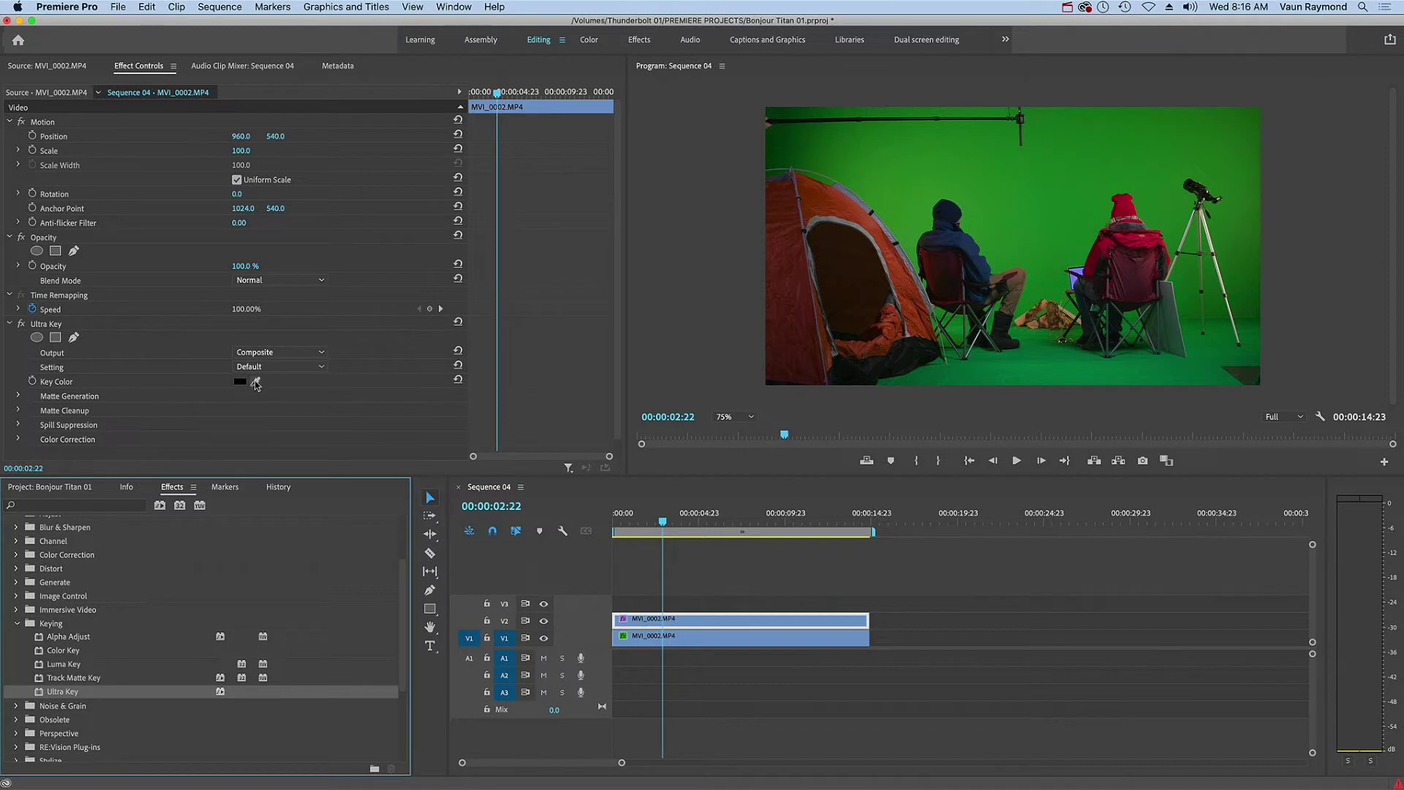
{"action": "left_click", "coordinate": [256, 382]}
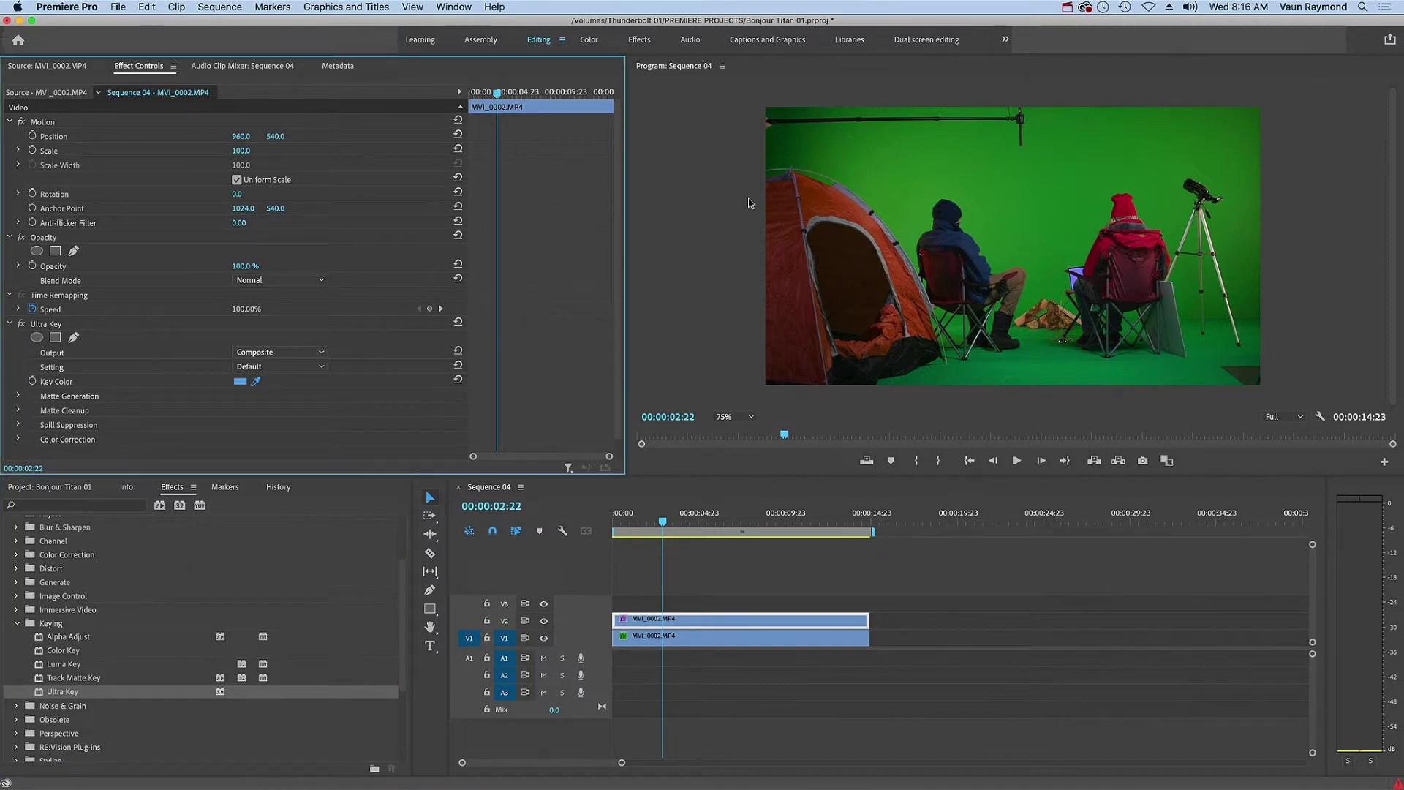
{"action": "left_click", "coordinate": [790, 160]}
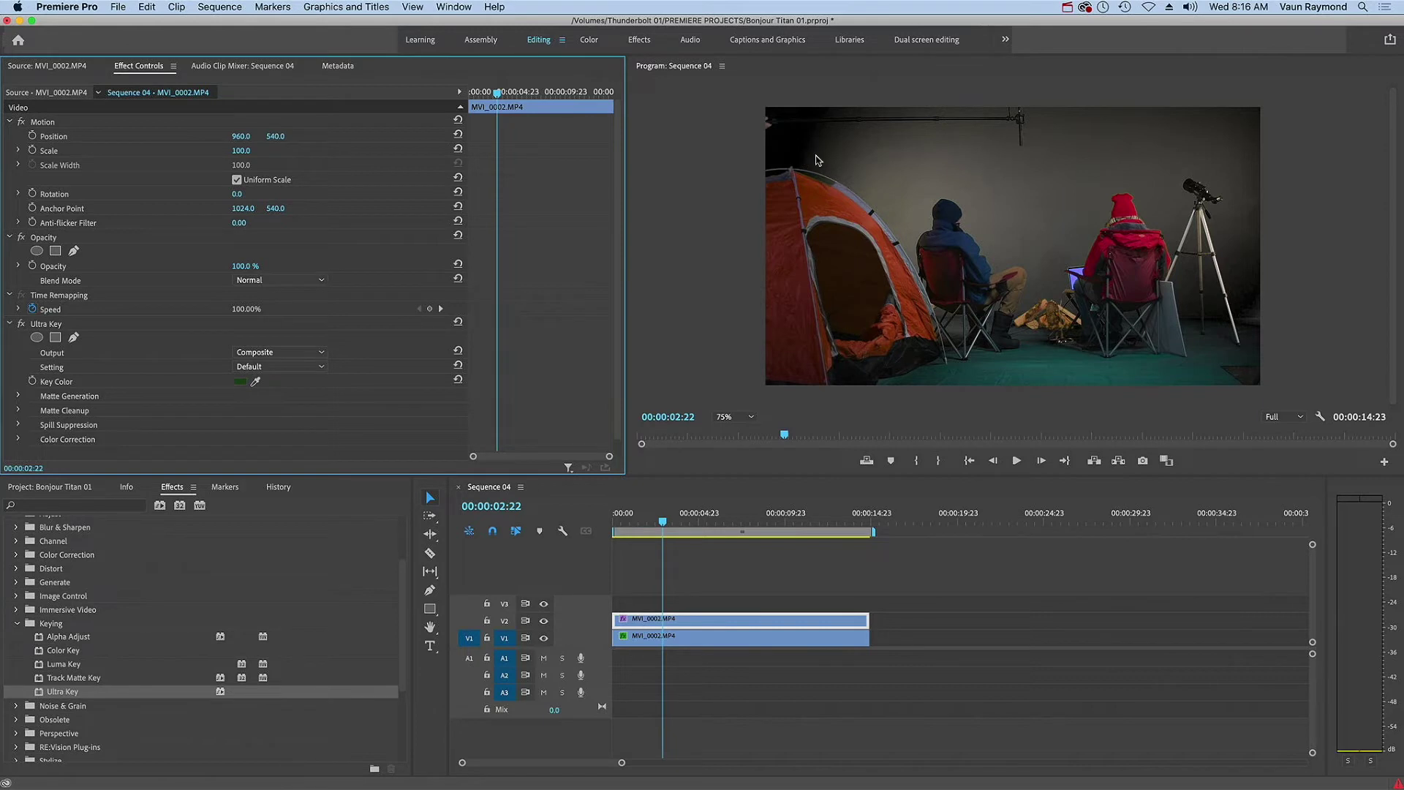
{"action": "left_click", "coordinate": [320, 353]}
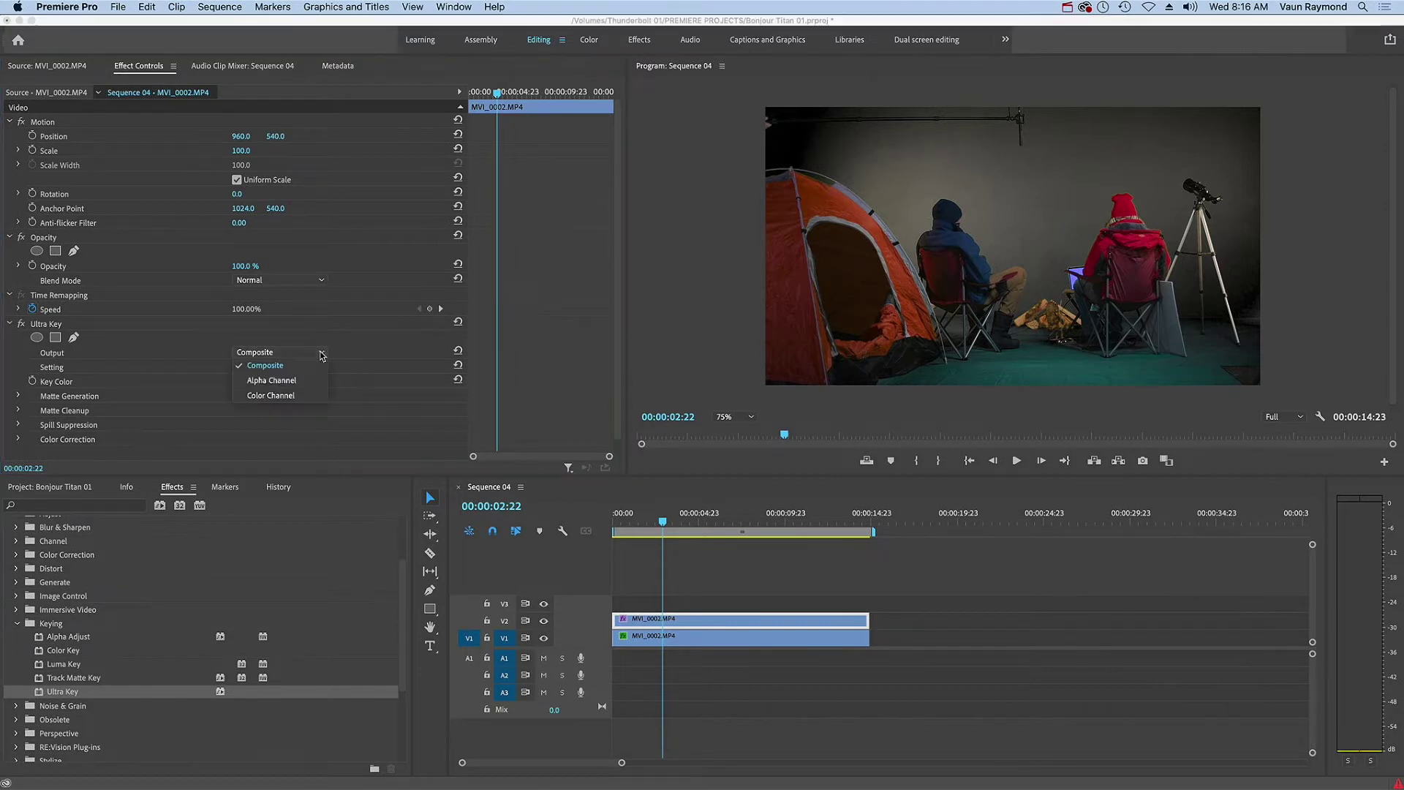
{"action": "left_click", "coordinate": [291, 381]}
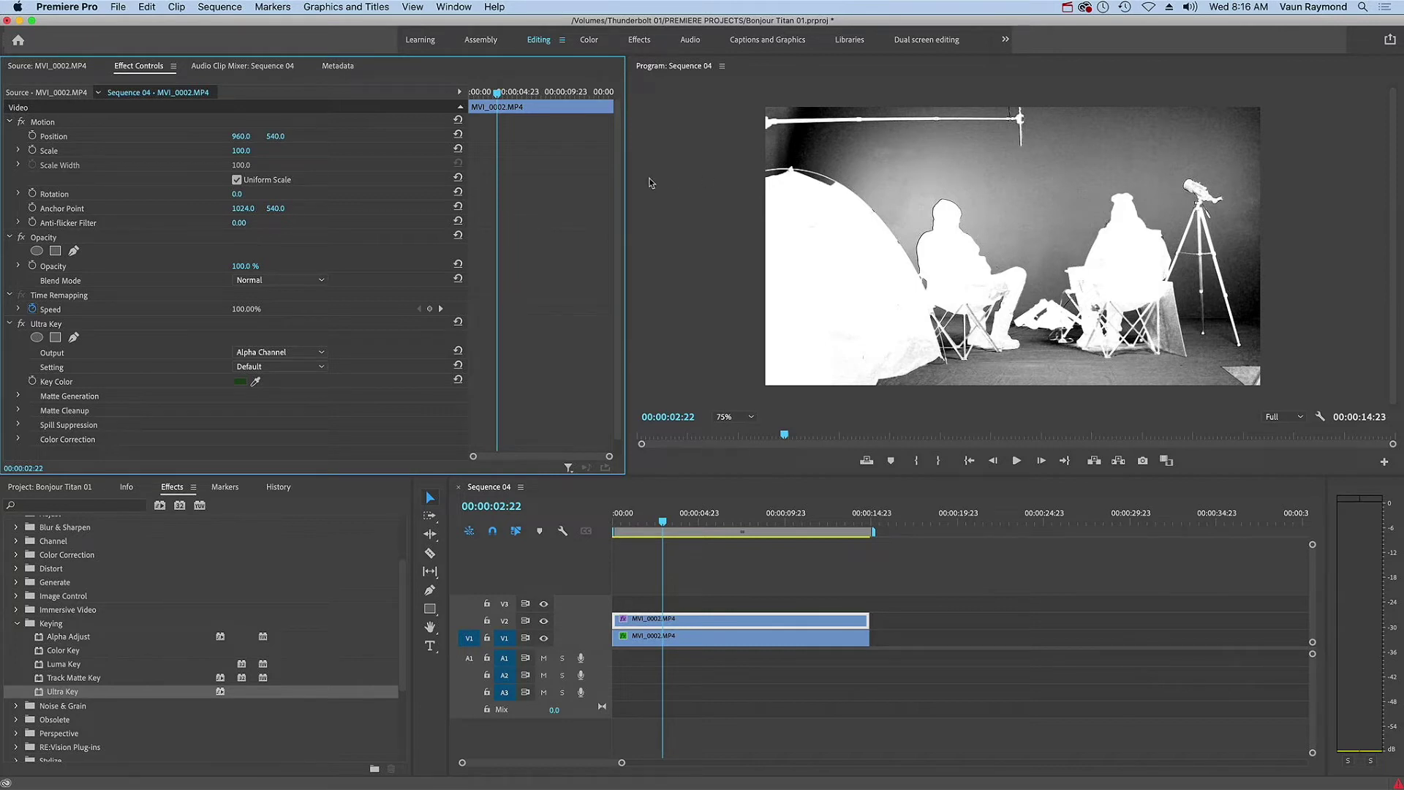
Switch Ultra Key to Aggressive, then set Matte Generation Pedestal to 88.4 and Shadow to 26.4.
{"action": "left_click", "coordinate": [297, 367]}
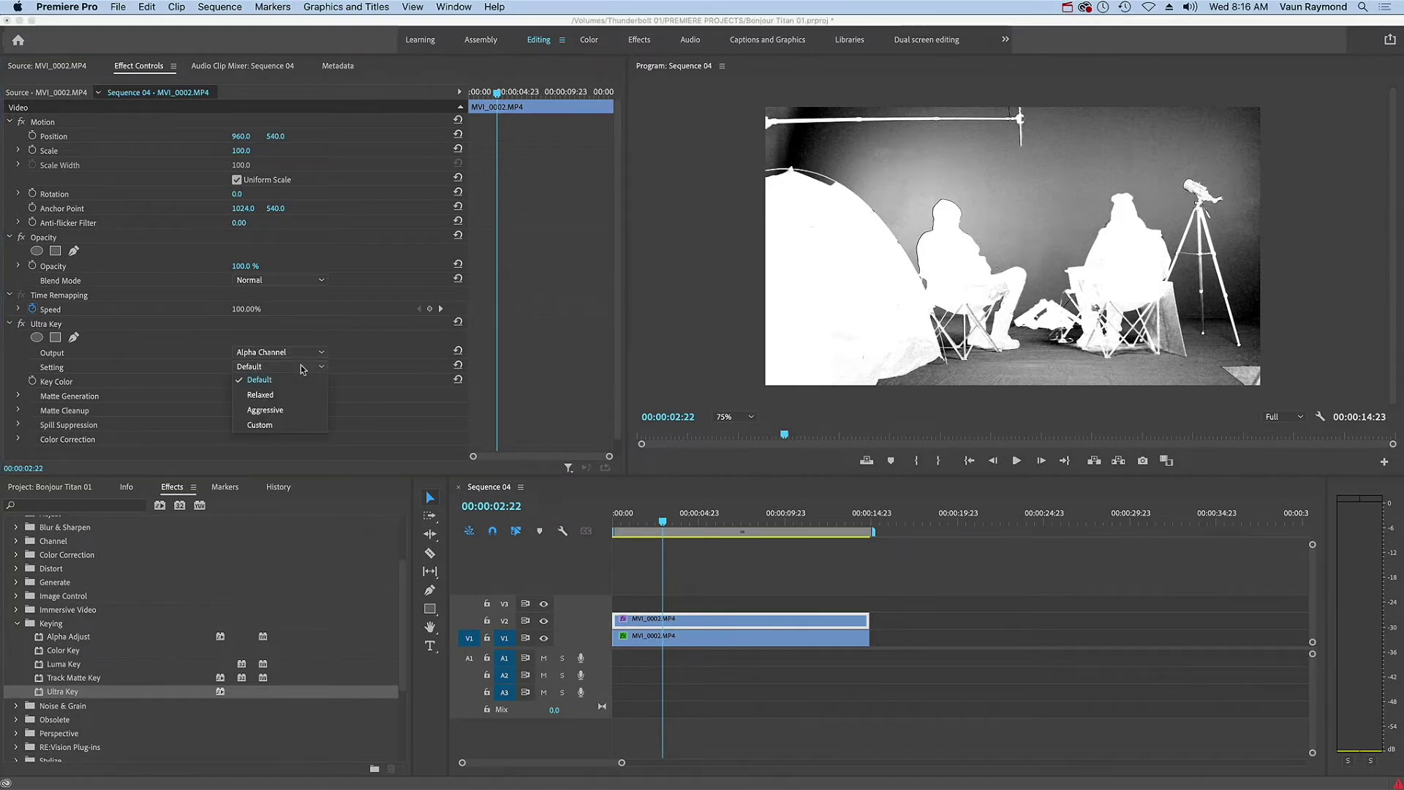
{"action": "left_click", "coordinate": [268, 414]}
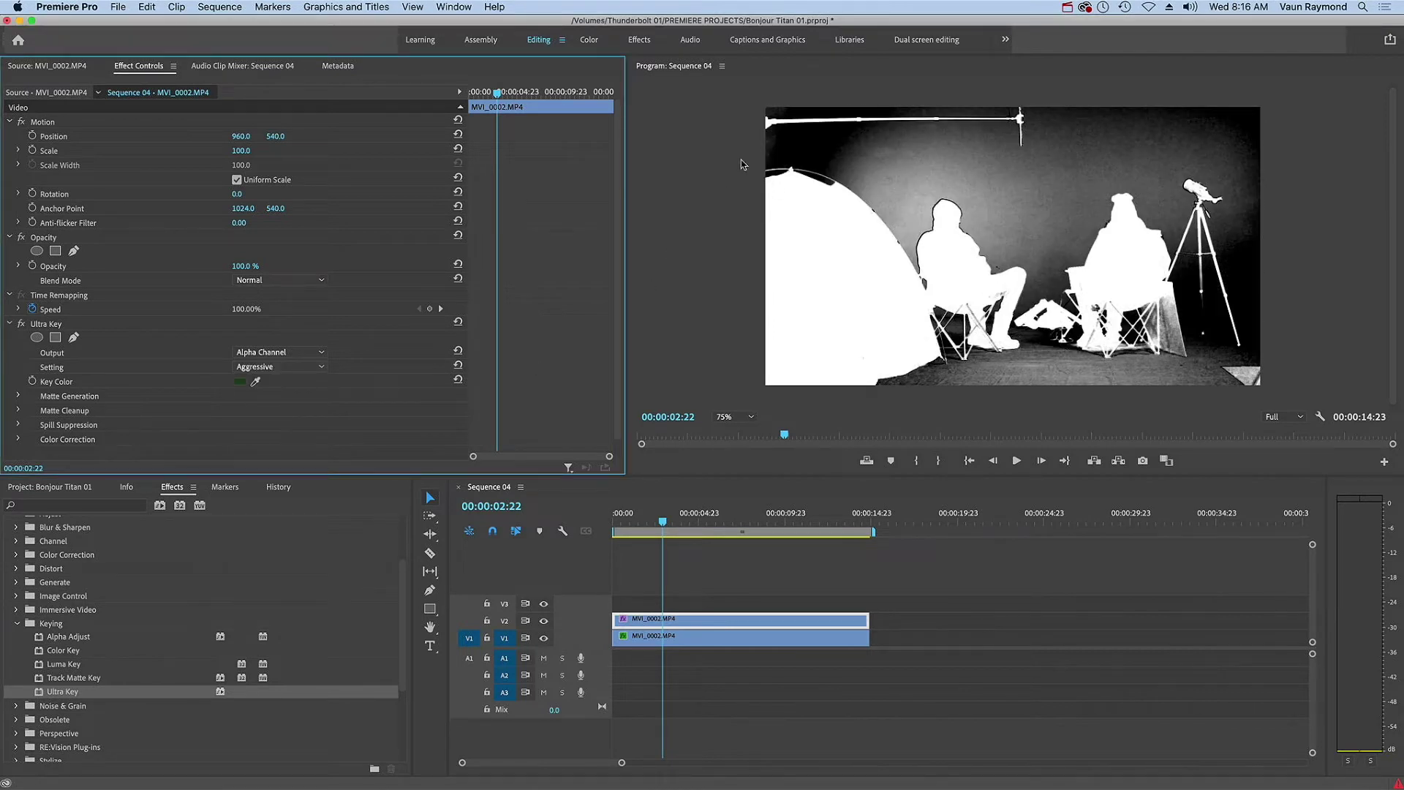
{"action": "scroll", "coordinate": [601, 452], "scroll_direction": "down", "scroll_amount": 1}
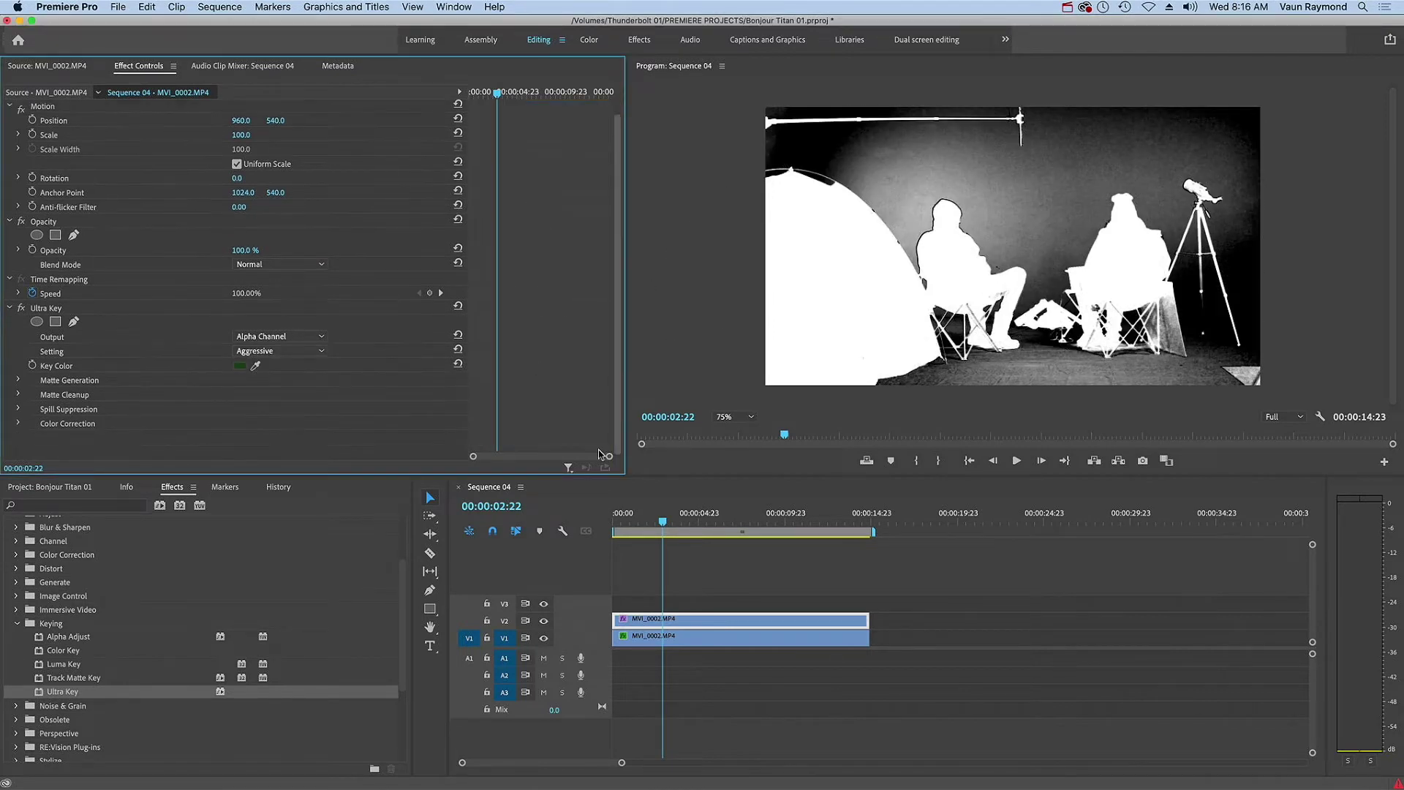
{"action": "left_click", "coordinate": [18, 381]}
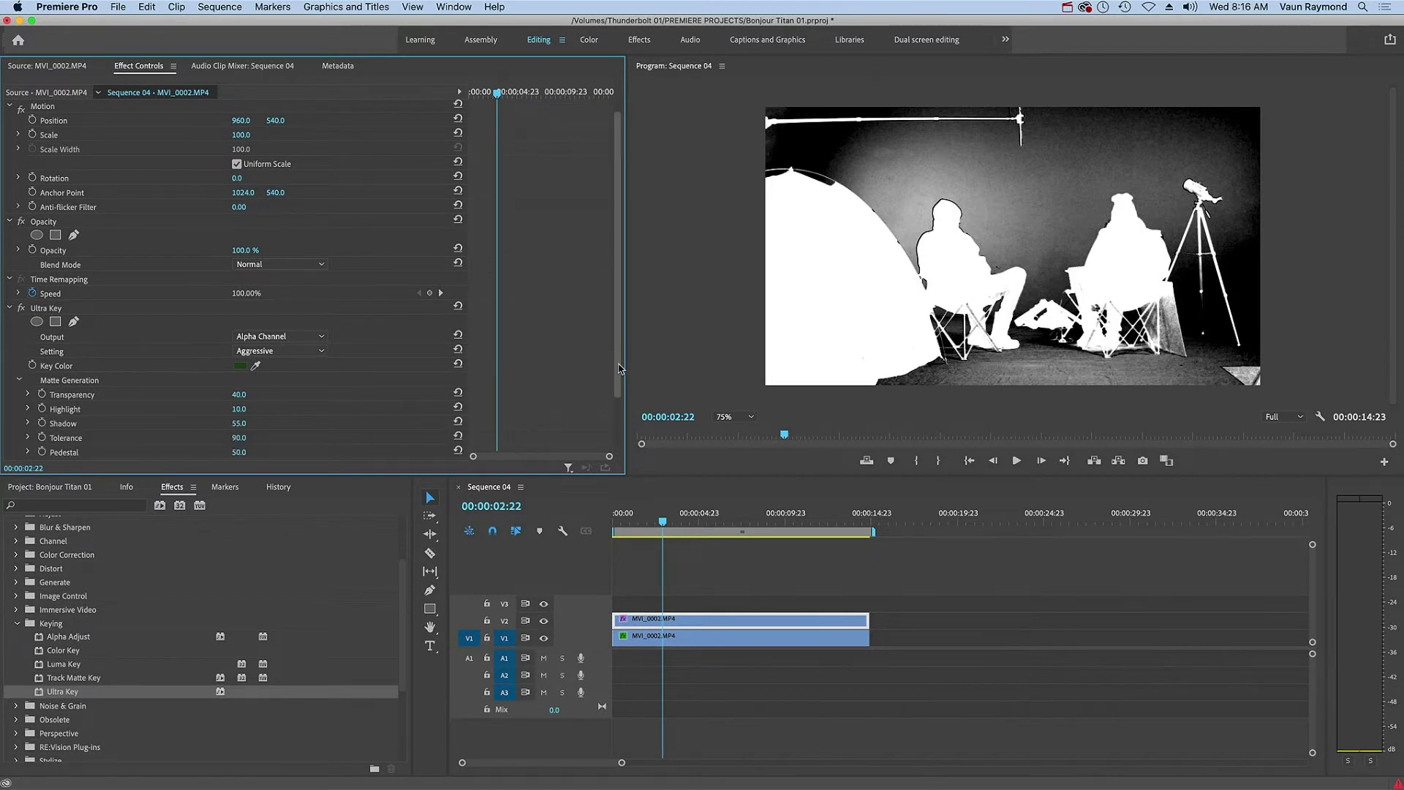
{"action": "scroll", "coordinate": [605, 367], "scroll_direction": "down", "scroll_amount": 5}
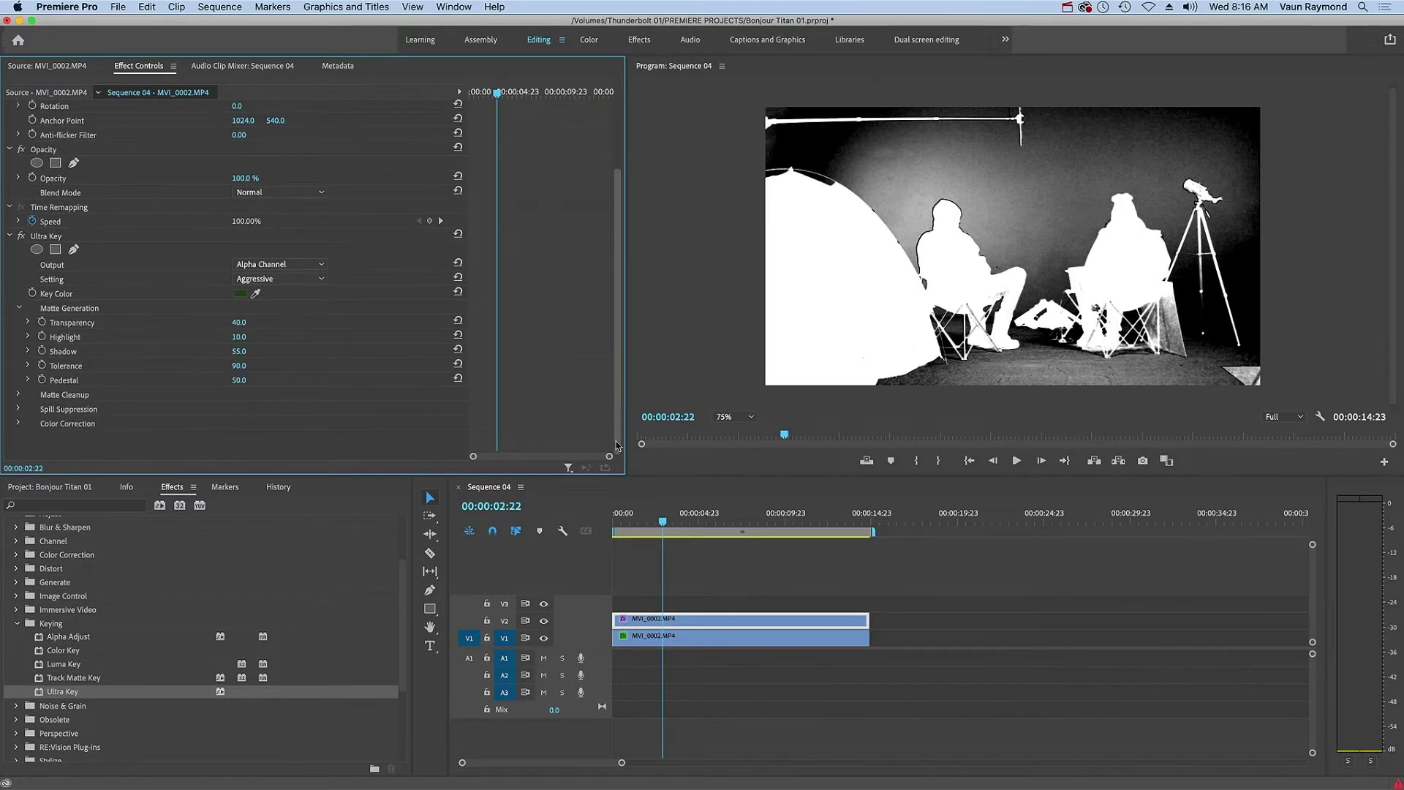
{"action": "left_click", "coordinate": [28, 380]}
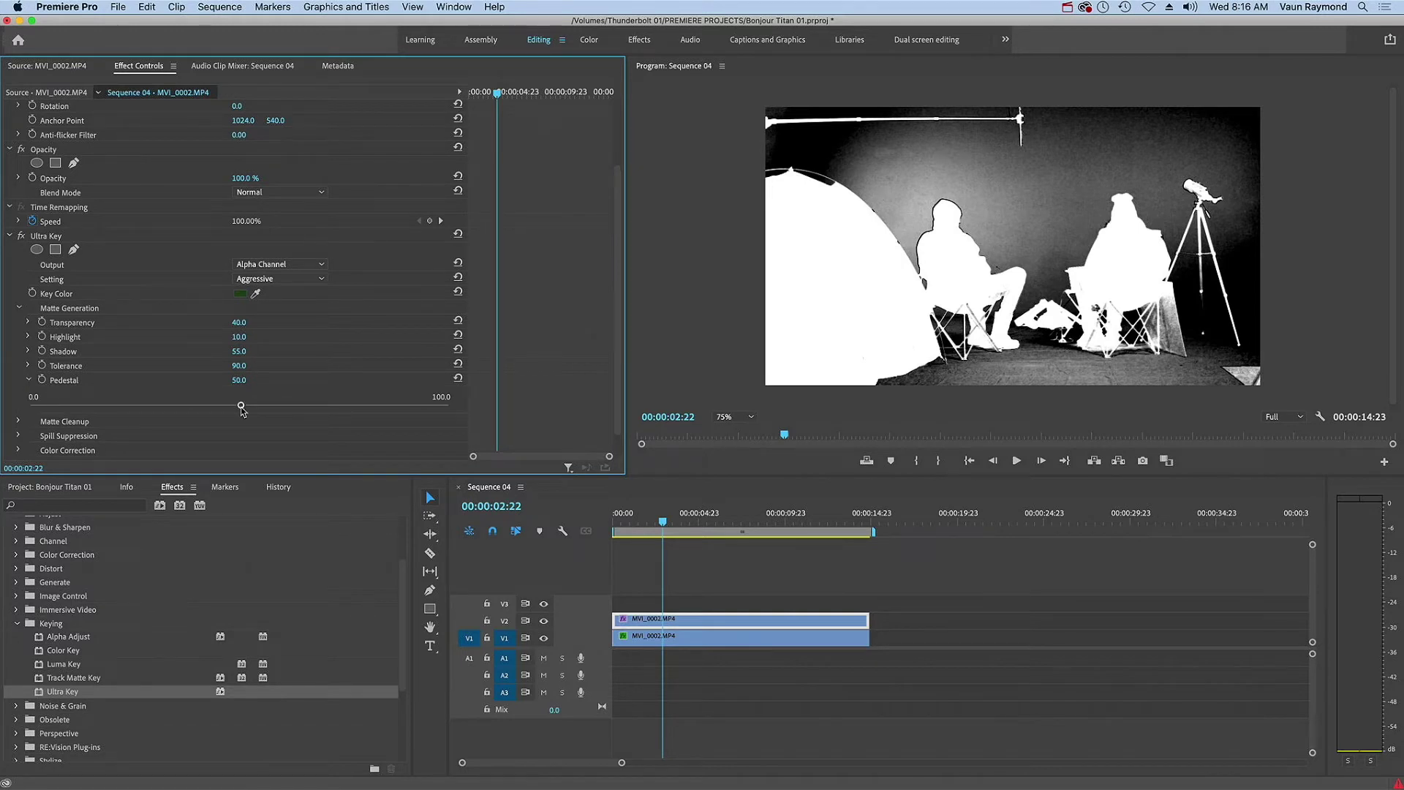
{"action": "left_click_drag", "start_coordinate": [244, 411], "coordinate": [401, 422]}
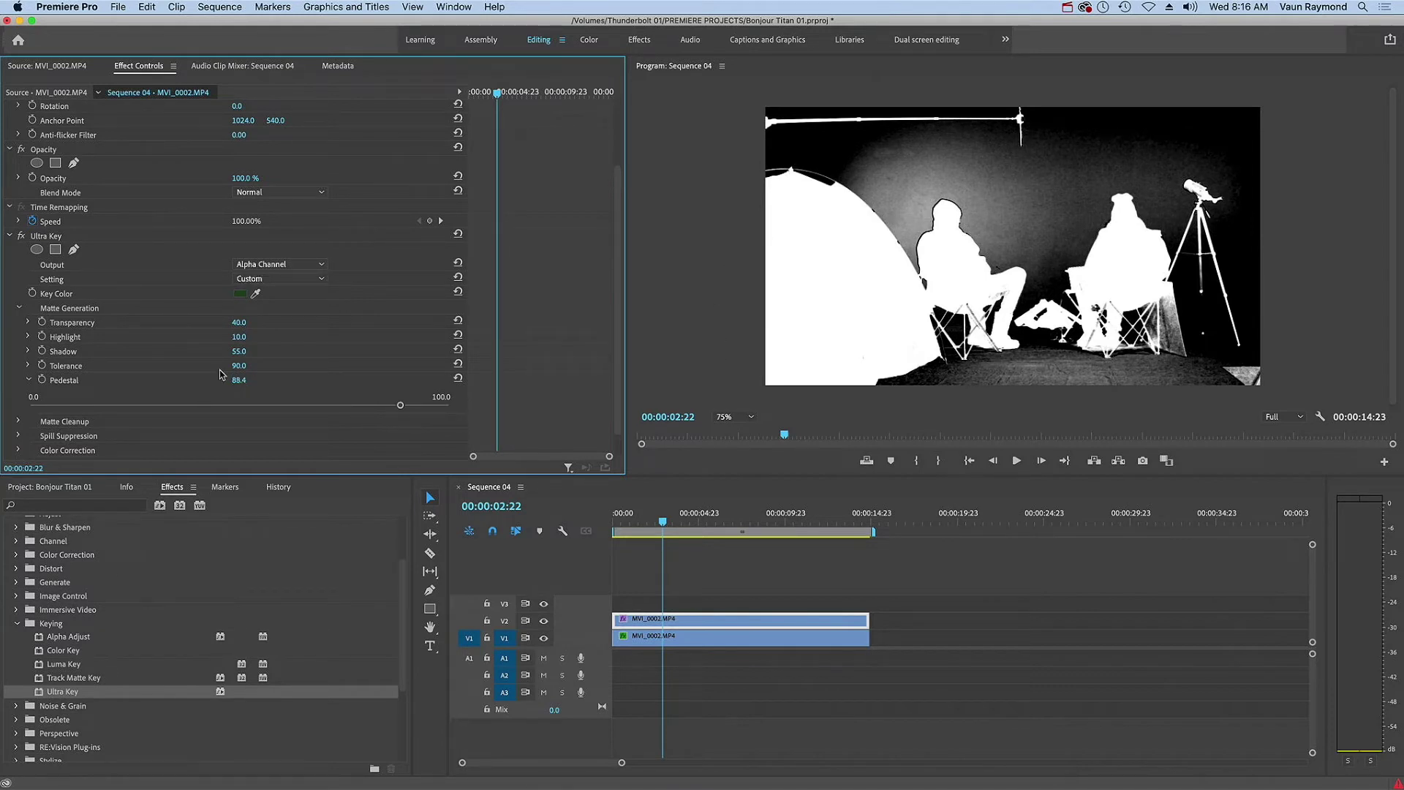
{"action": "left_click", "coordinate": [29, 351]}
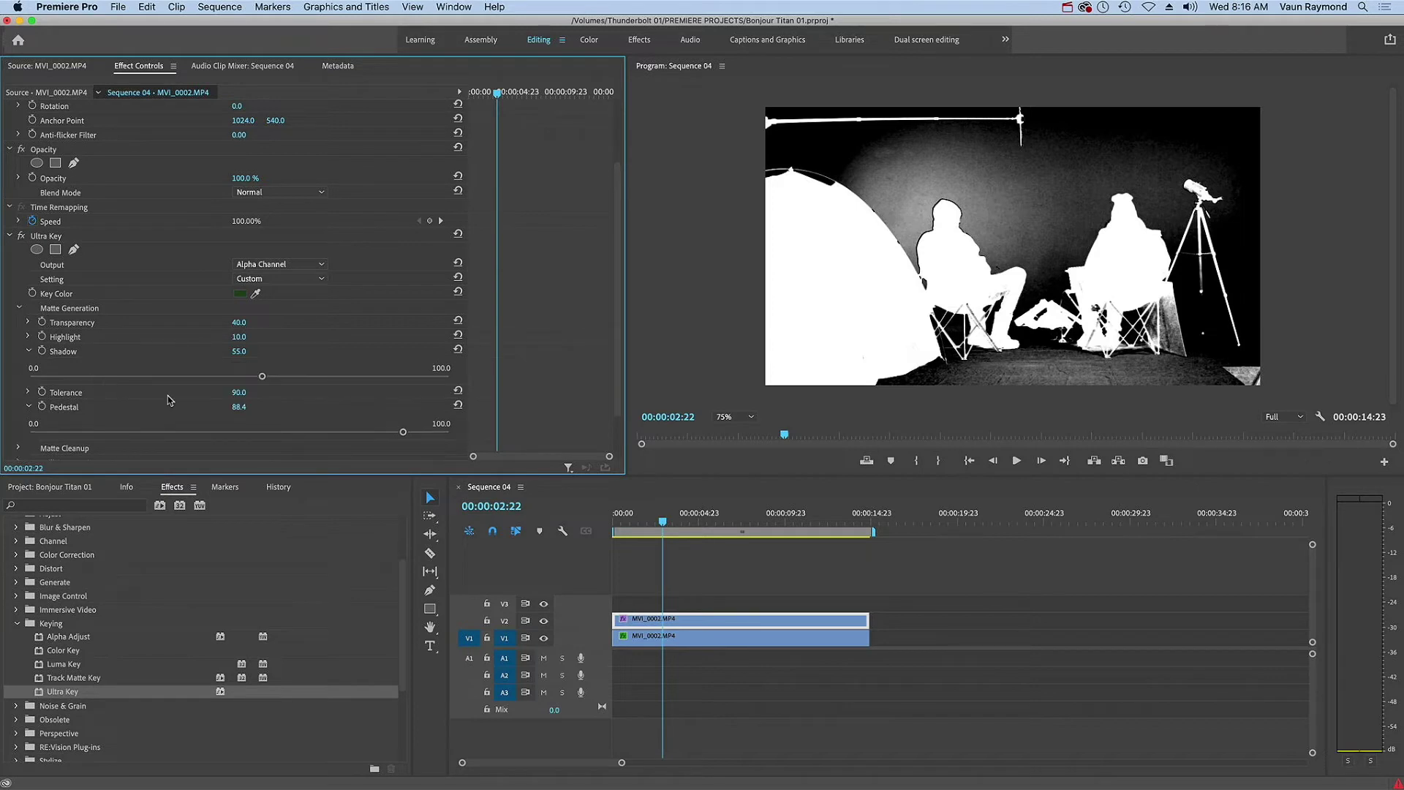
{"action": "left_click_drag", "start_coordinate": [272, 381], "coordinate": [140, 367]}
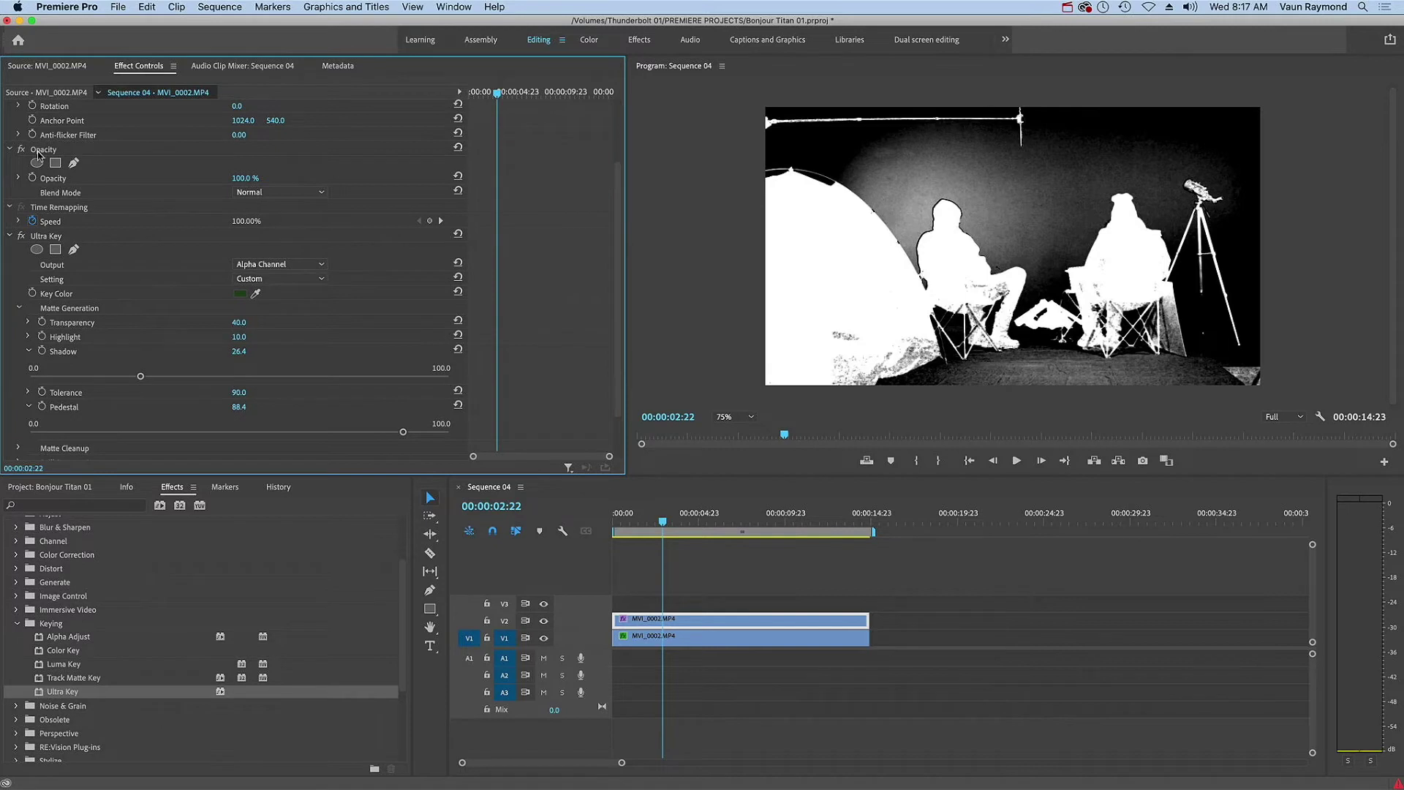
Draw a closed four-corner freeform opacity mask around the tent's top on the campsite clip.
{"action": "left_click", "coordinate": [74, 164]}
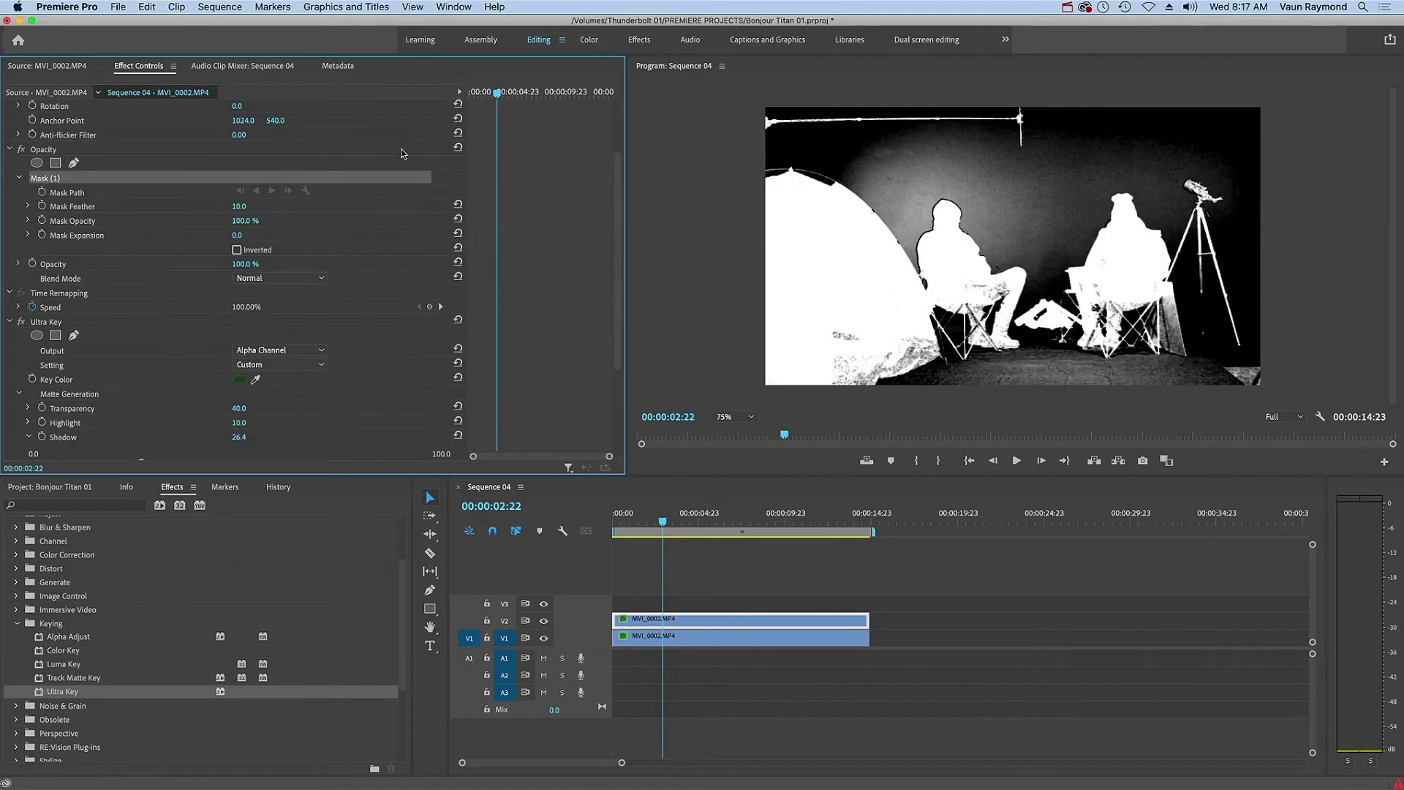
{"action": "left_click", "coordinate": [751, 134]}
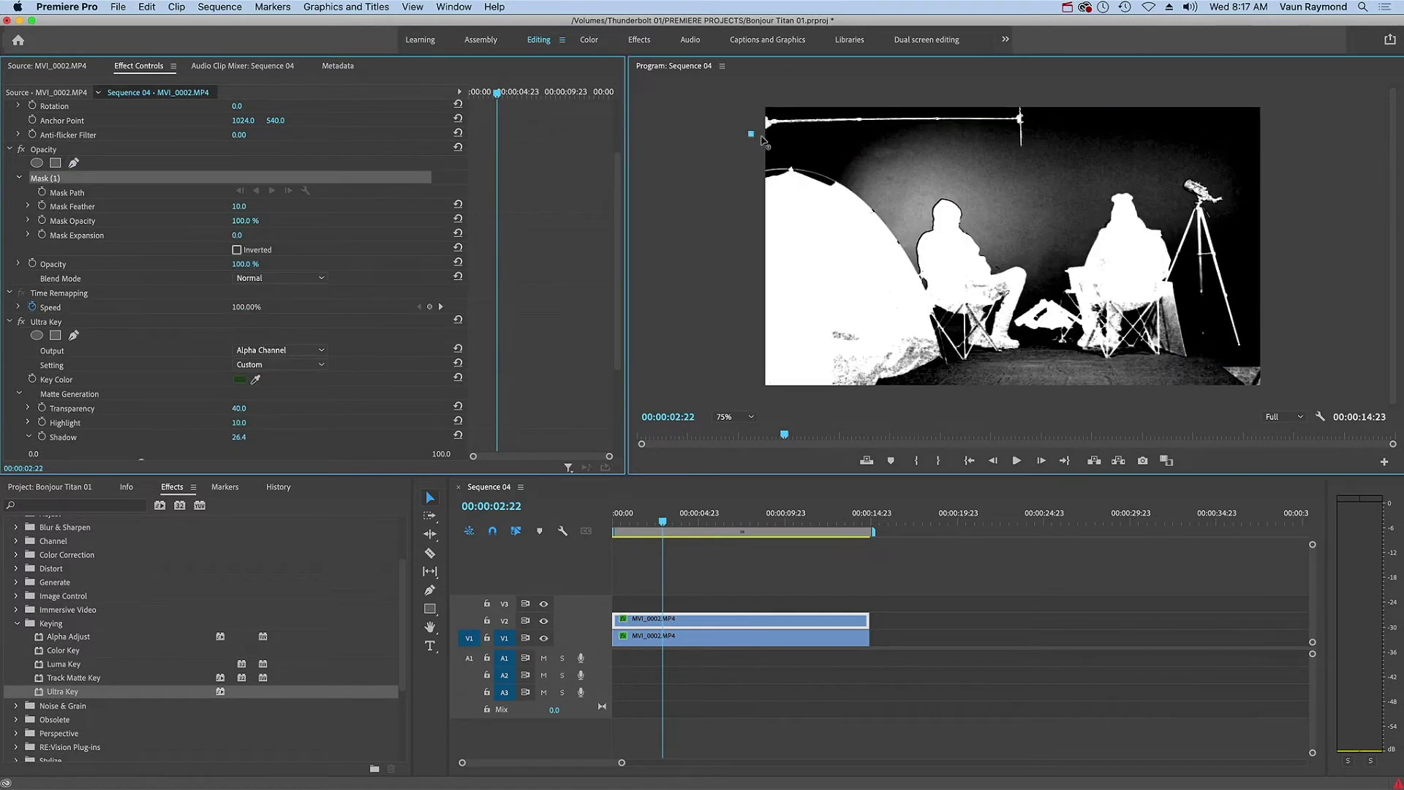
{"action": "left_click", "coordinate": [839, 137]}
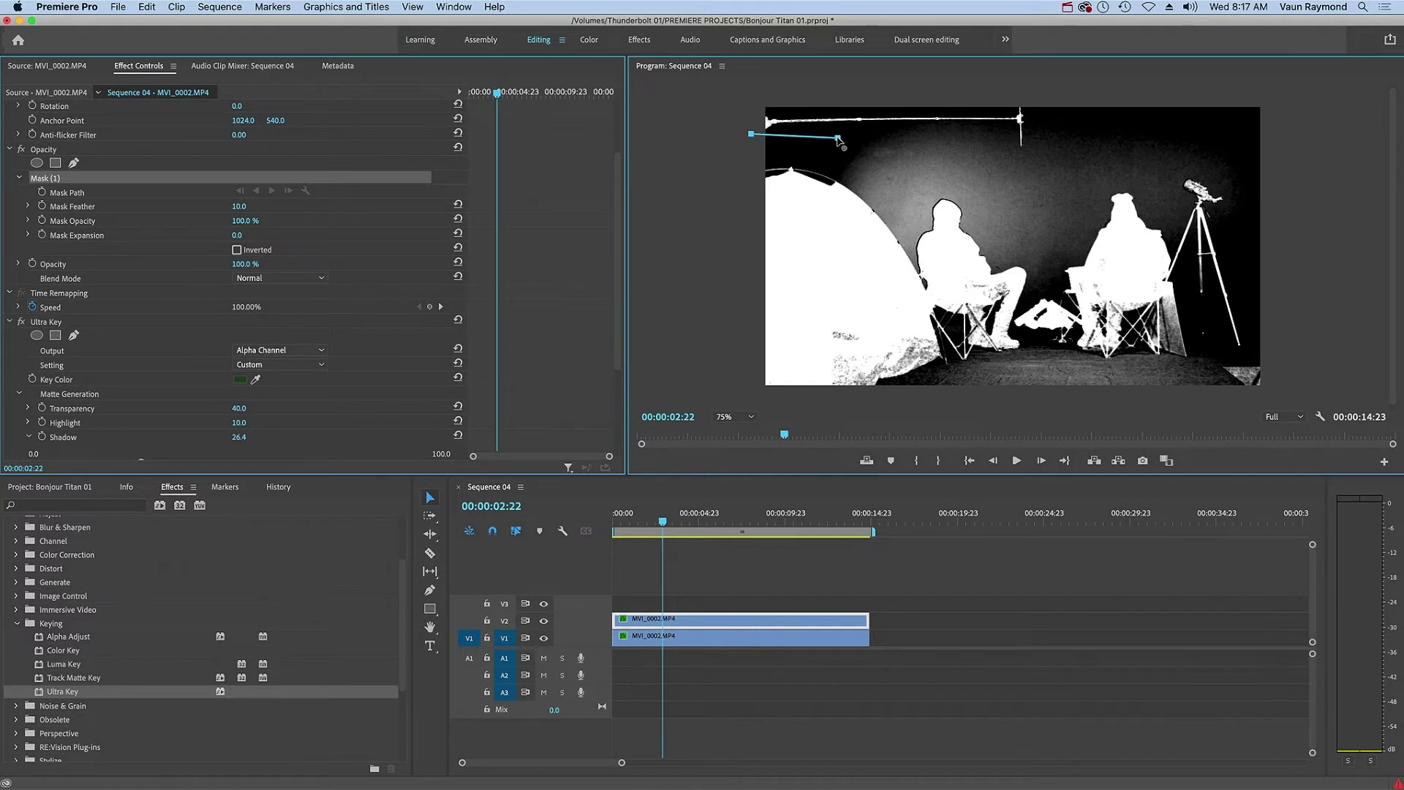
{"action": "left_click", "coordinate": [836, 207]}
{"action": "left_click", "coordinate": [752, 213]}
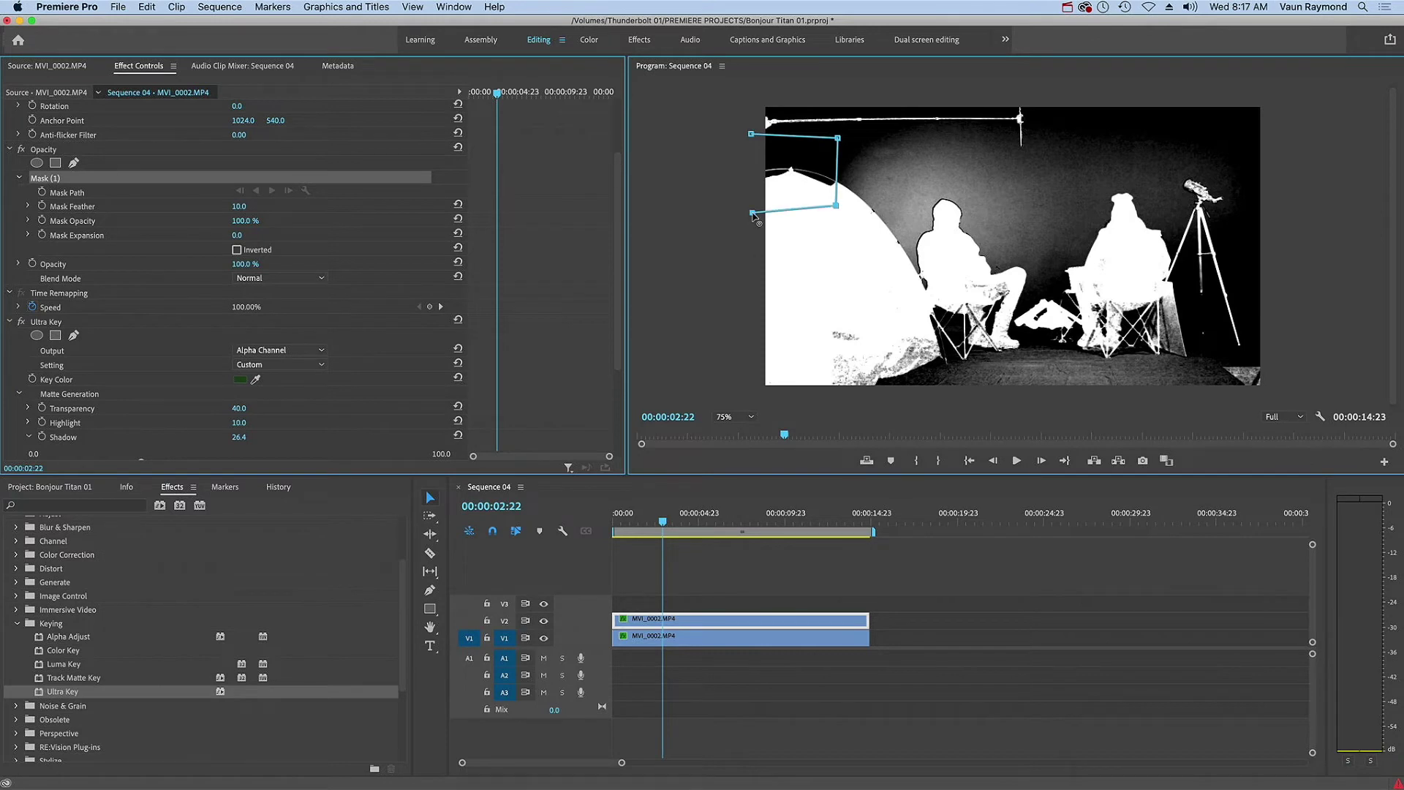
{"action": "left_click", "coordinate": [752, 134]}
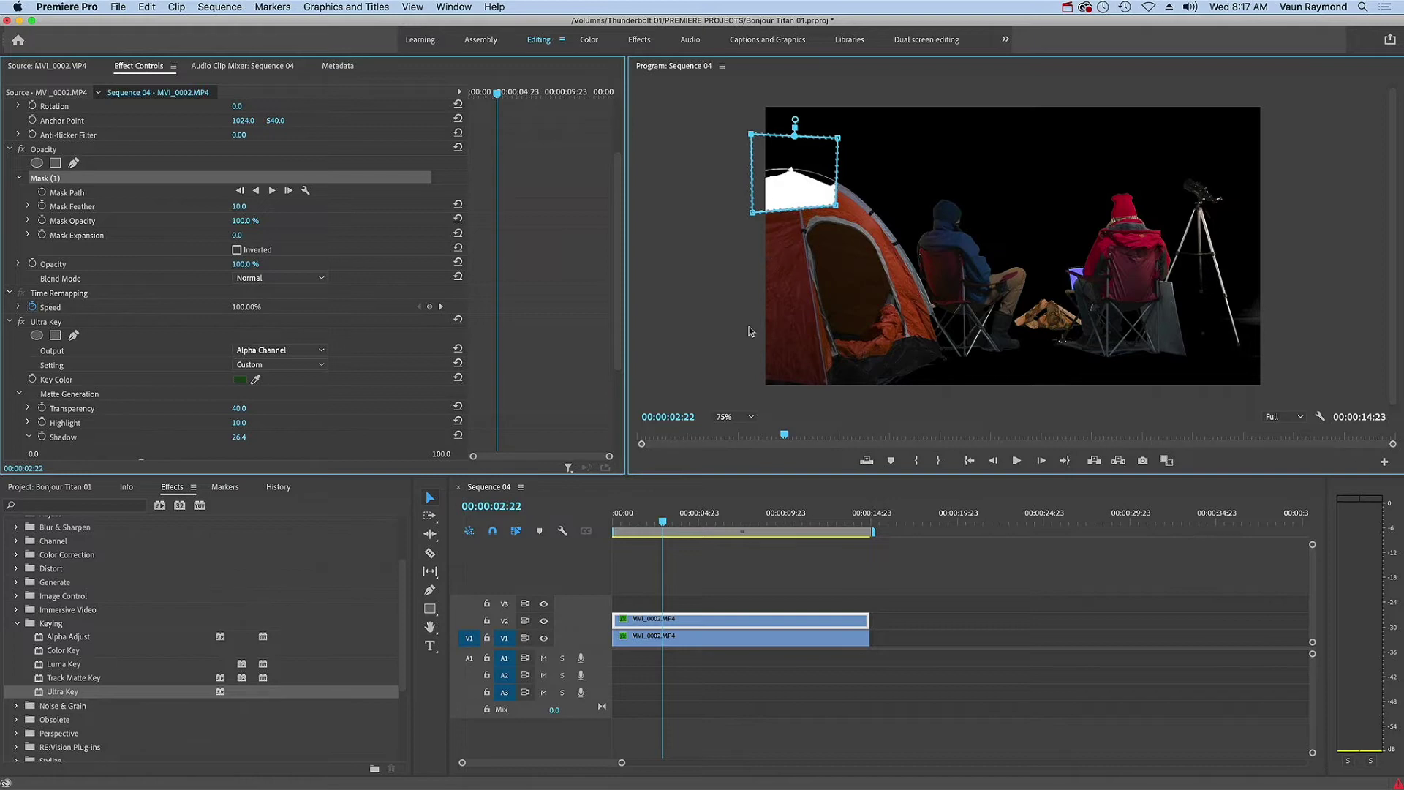
Return the Ultra Key output to Composite and play the sequence from the start to review the key.
{"action": "left_click", "coordinate": [310, 352]}
{"action": "left_click", "coordinate": [266, 363]}
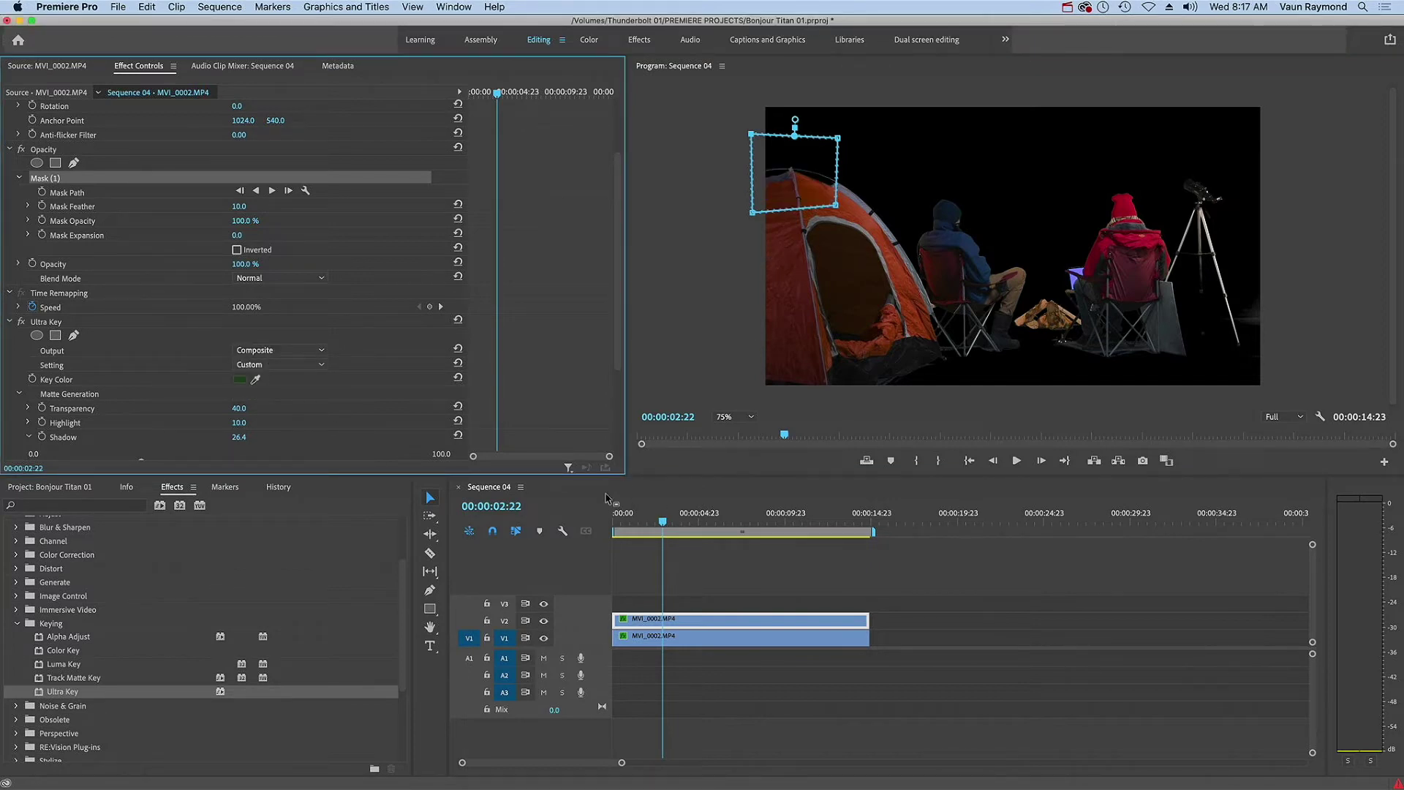
{"action": "left_click", "coordinate": [656, 539]}
{"action": "key", "text": "Home"}
{"action": "key", "text": "space"}
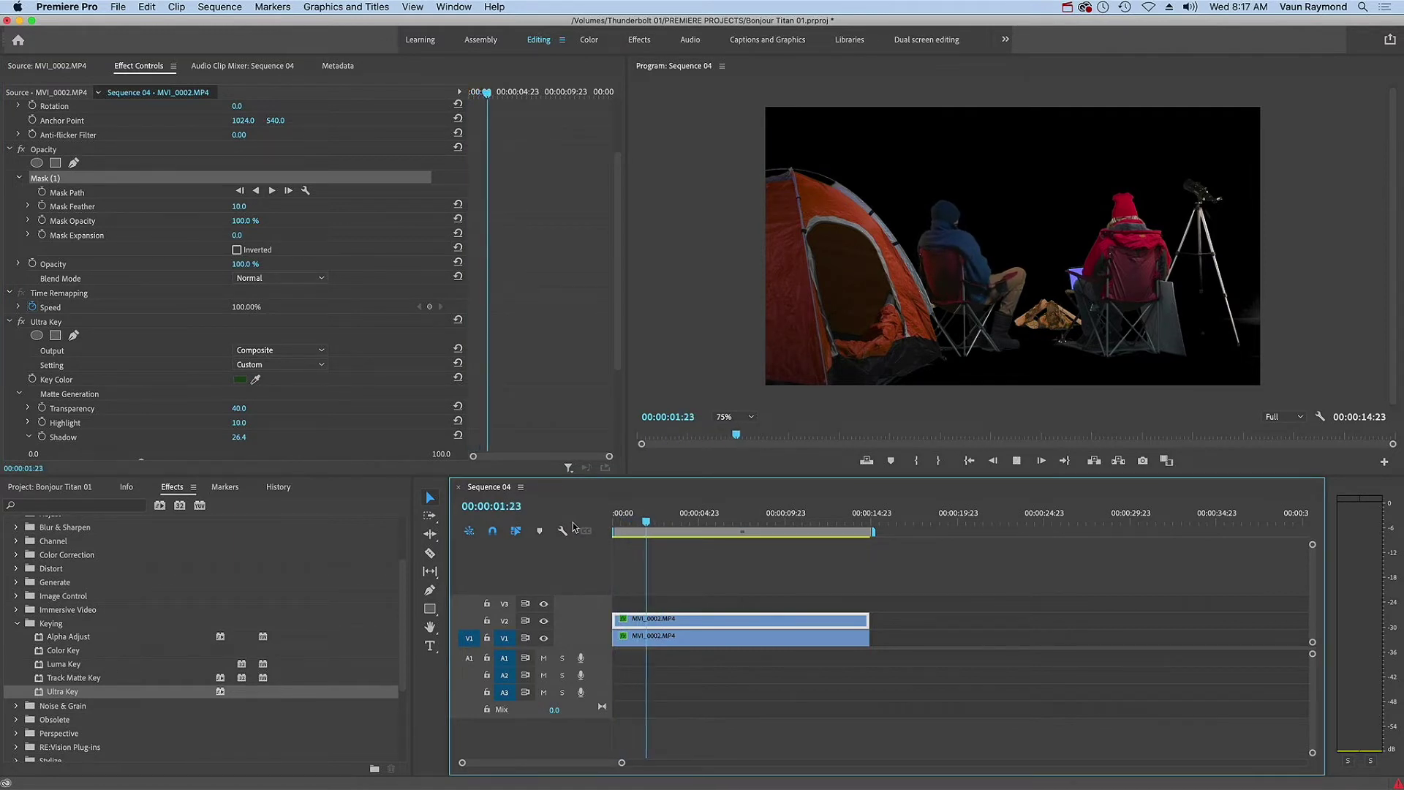
{"action": "key", "text": "space"}
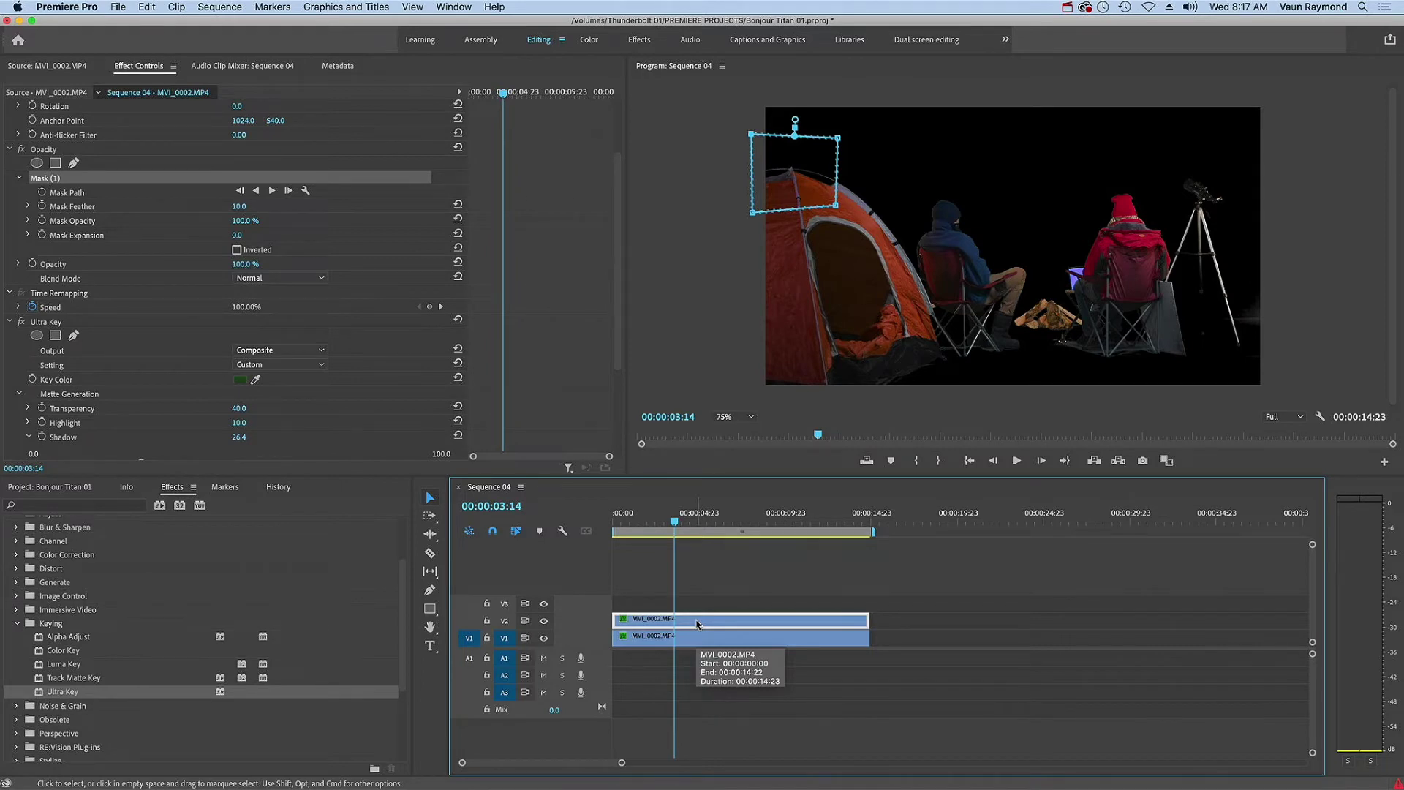
Copy the campsite clip onto V3, then delete the copy's Mask (1) and Ultra Key effect.
{"action": "left_click_drag", "start_coordinate": [696, 624], "coordinate": [695, 604]}
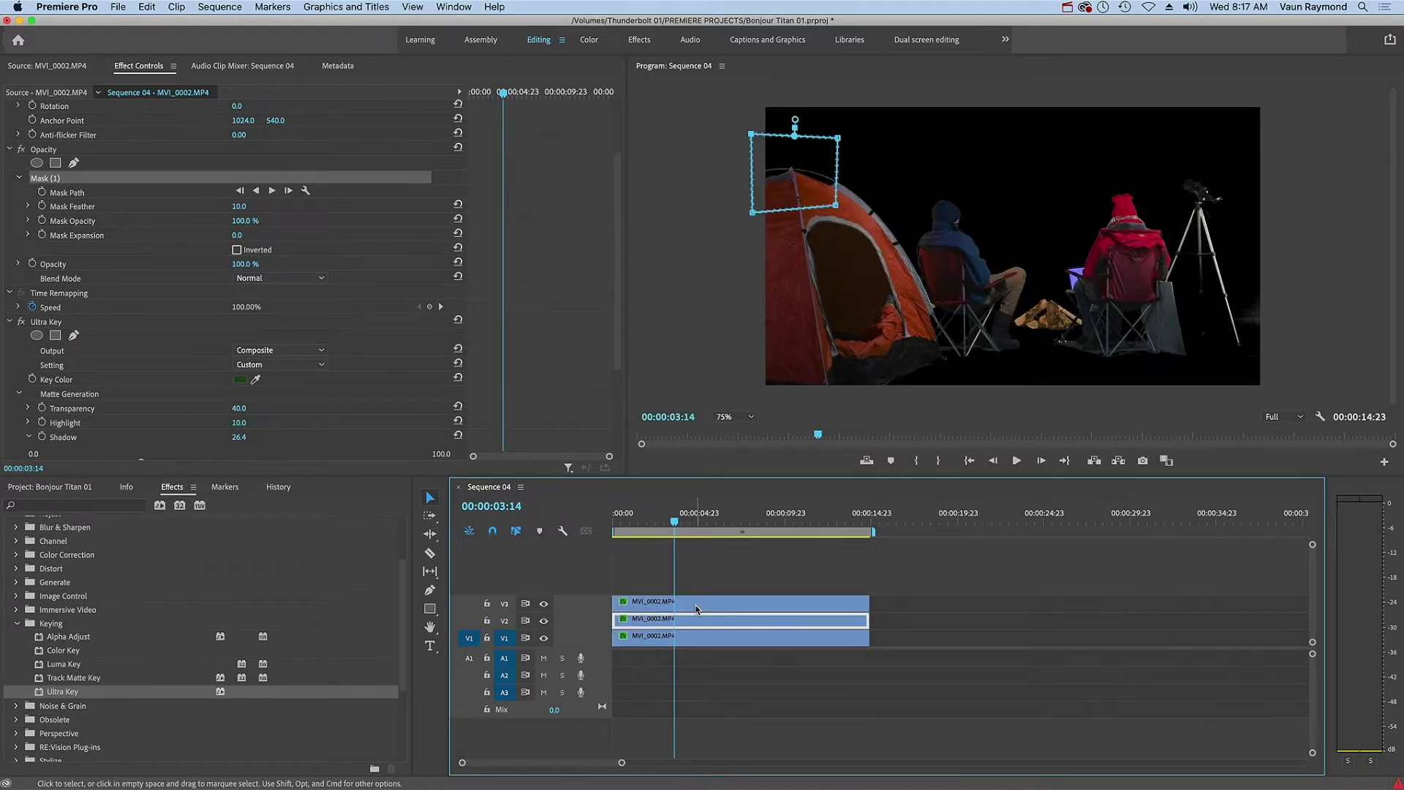
{"action": "left_click", "coordinate": [696, 604]}
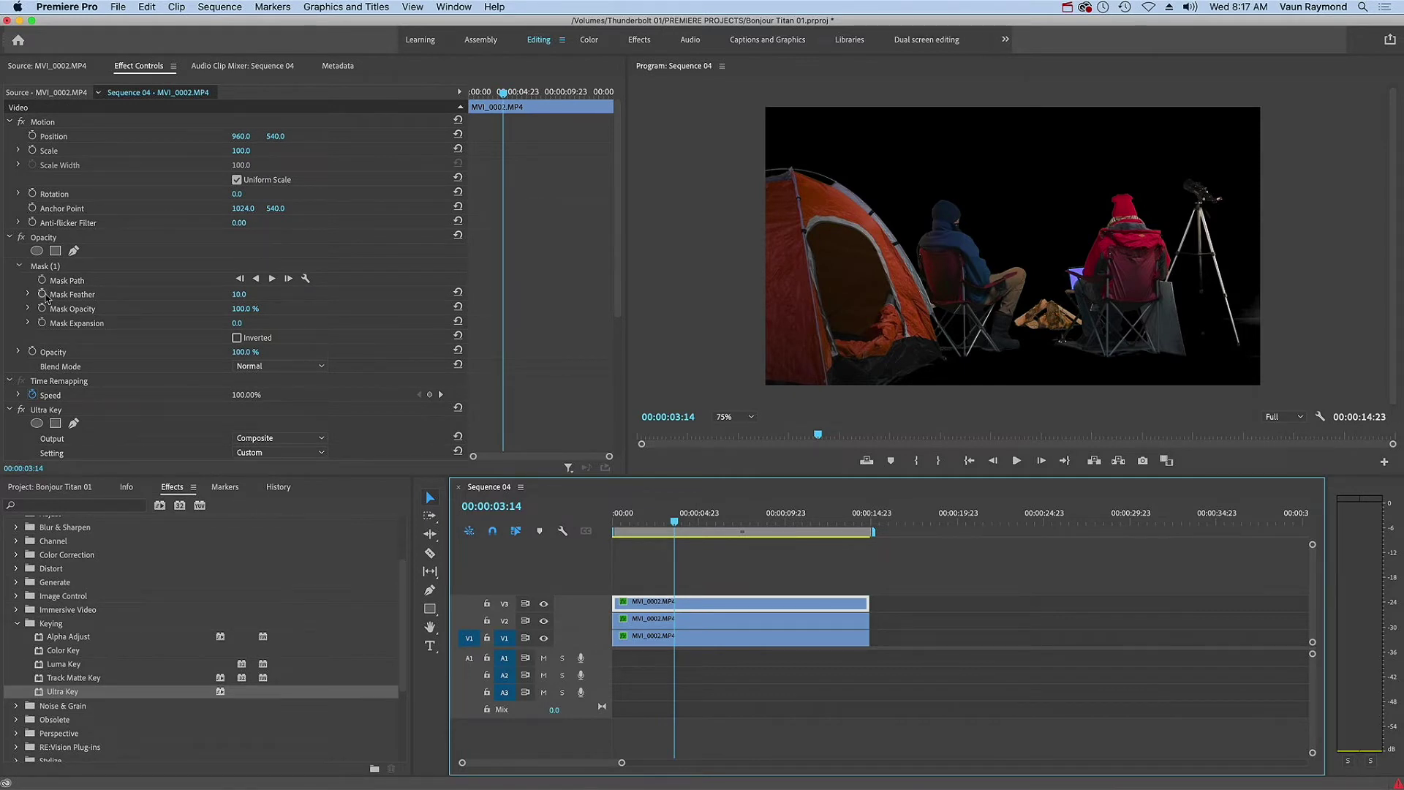
{"action": "left_click", "coordinate": [45, 267]}
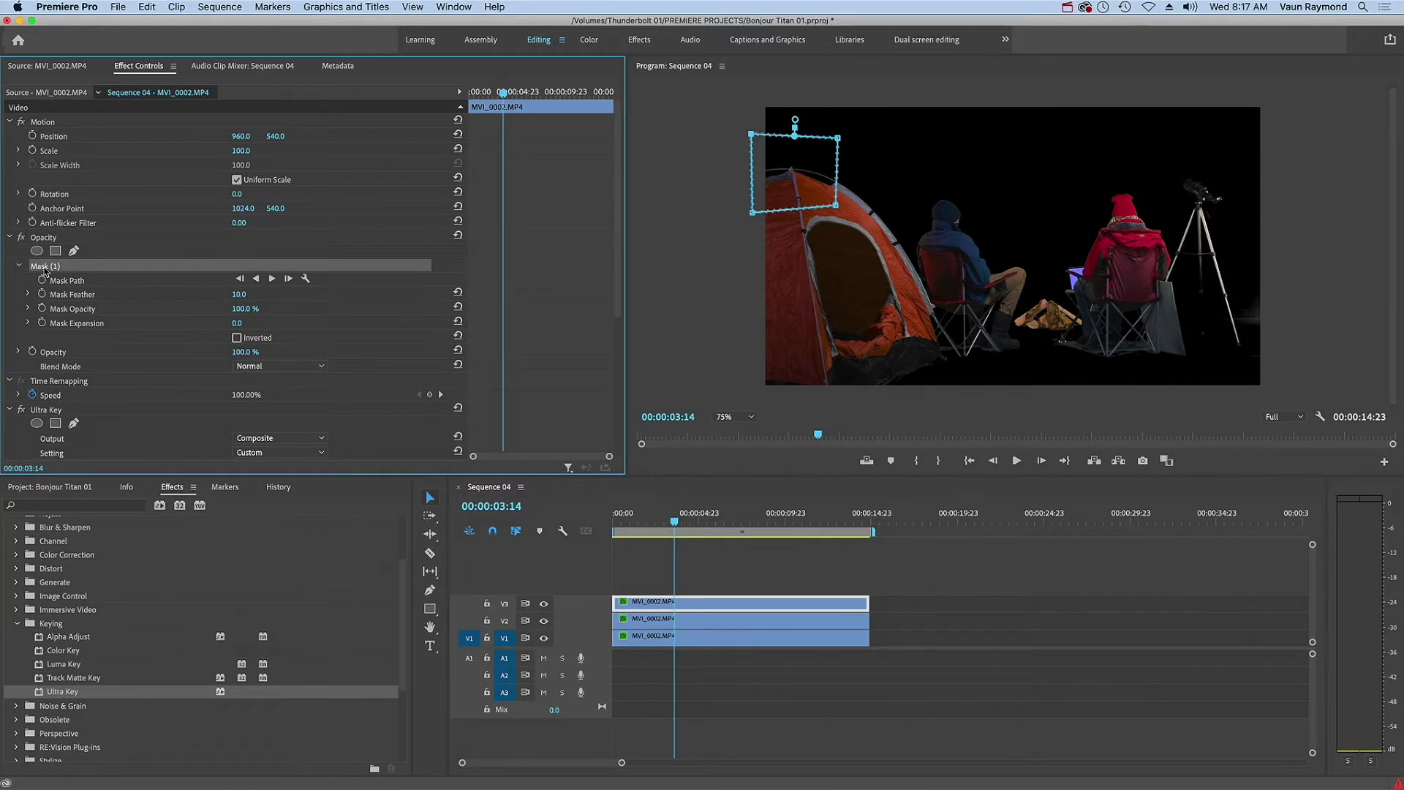
{"action": "key", "text": "Delete"}
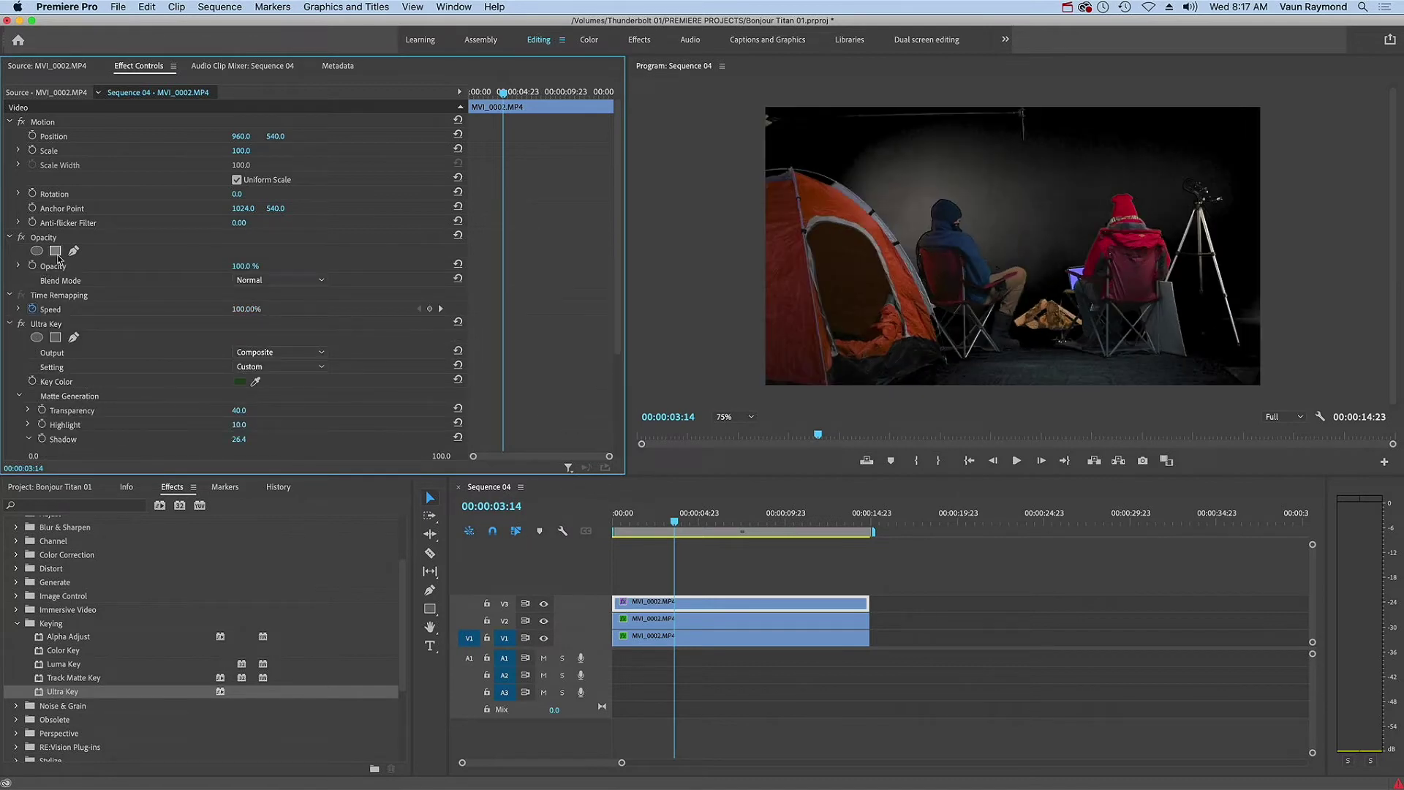
{"action": "left_click", "coordinate": [52, 326]}
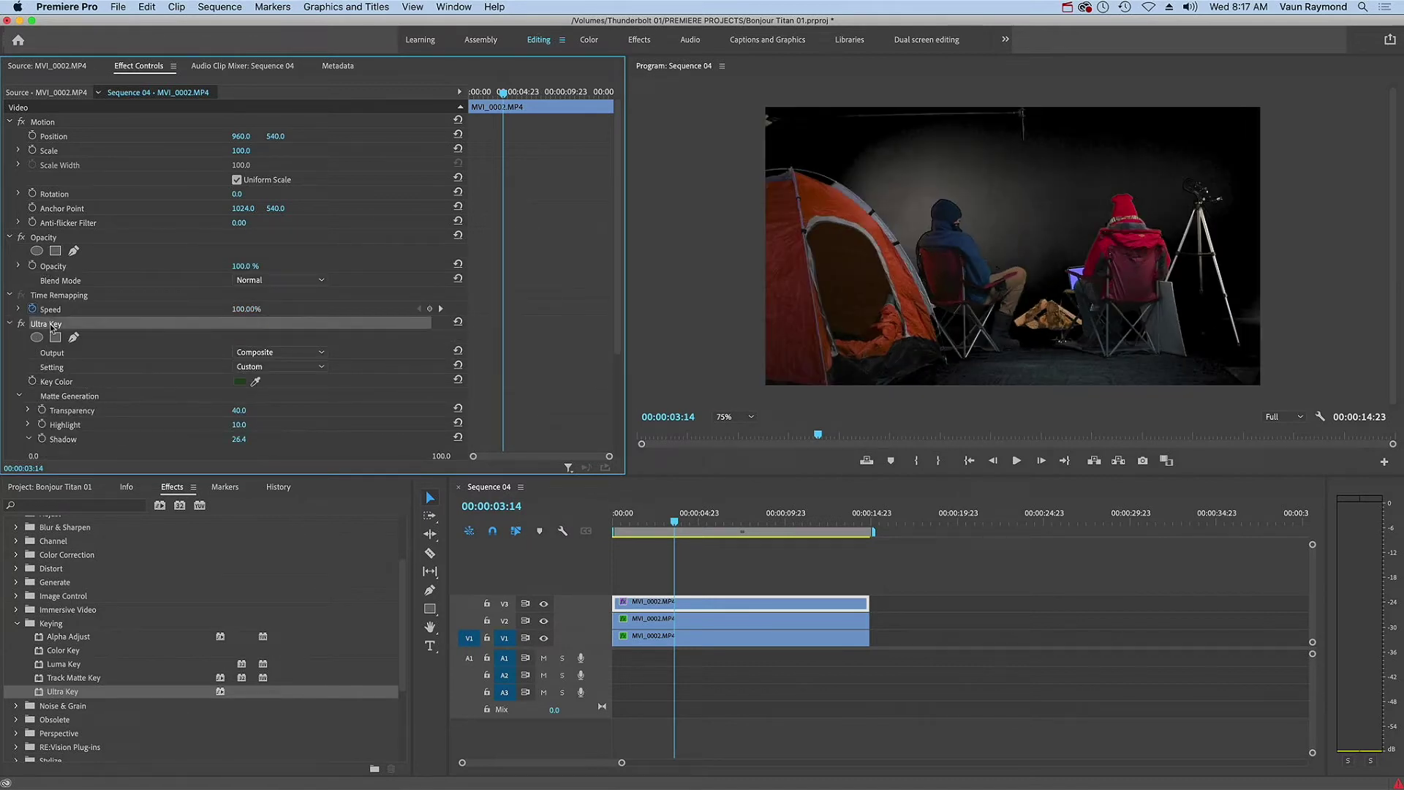
{"action": "key", "text": "Delete"}
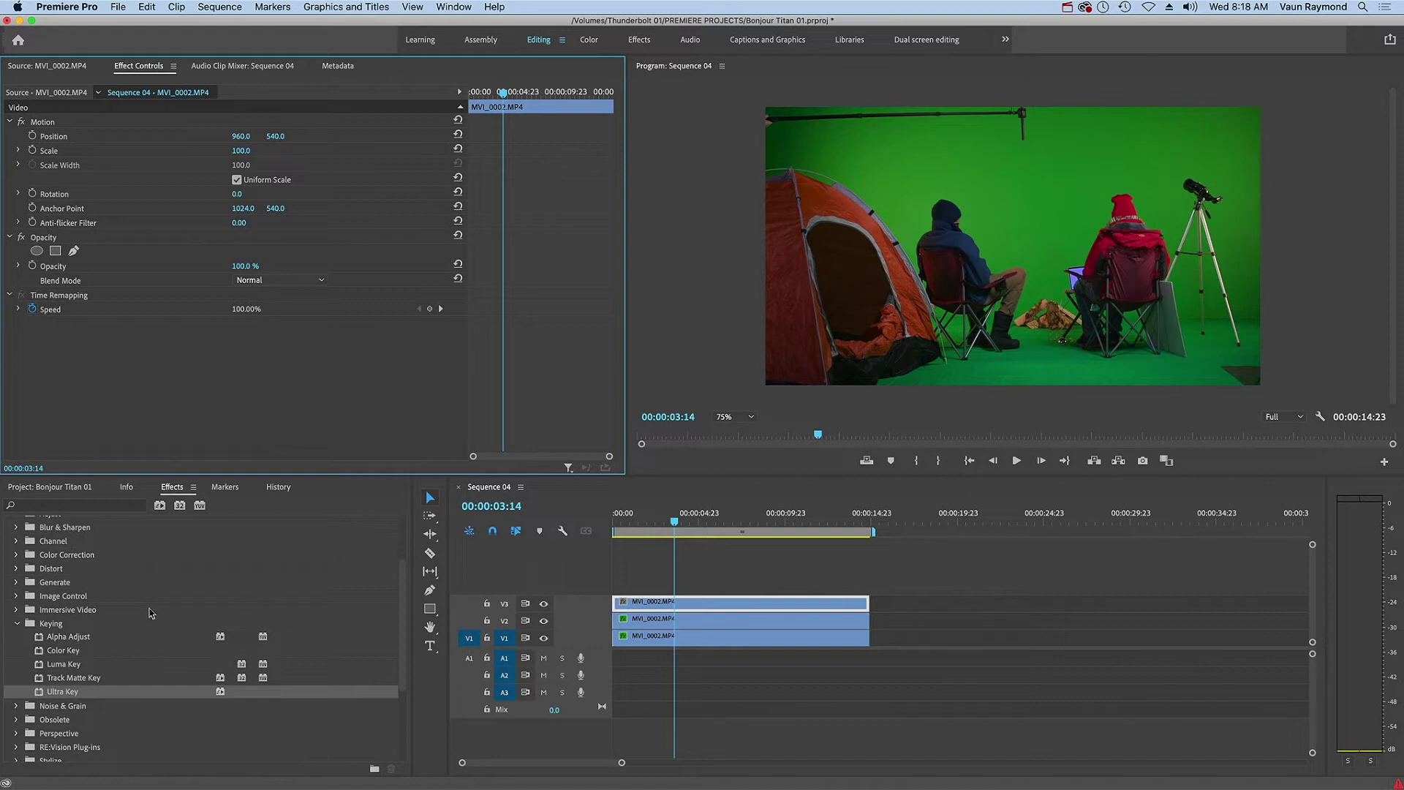
Apply a fresh Ultra Key to the V3 copy and sample the green backdrop as its key colour.
{"action": "double_click", "coordinate": [39, 695]}
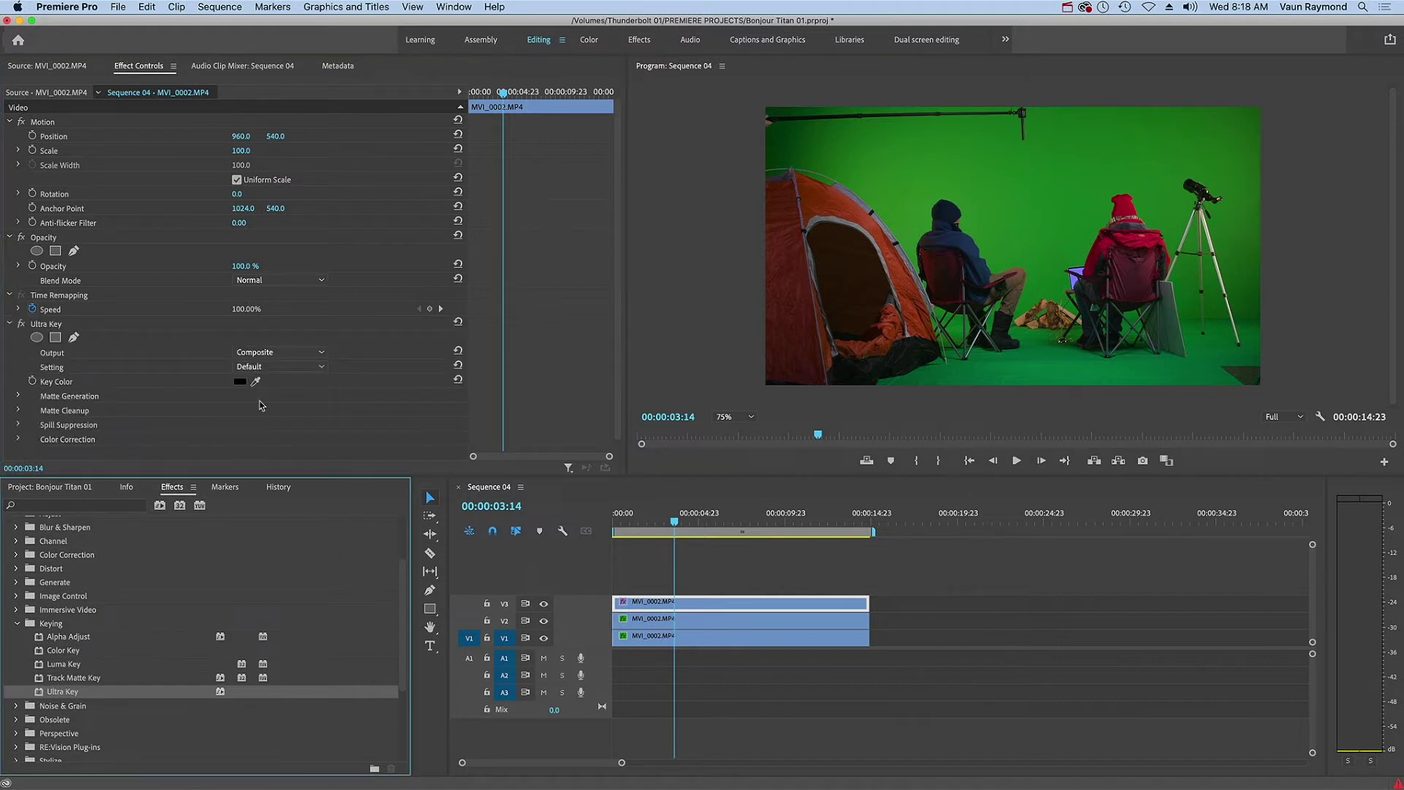
{"action": "left_click", "coordinate": [256, 381]}
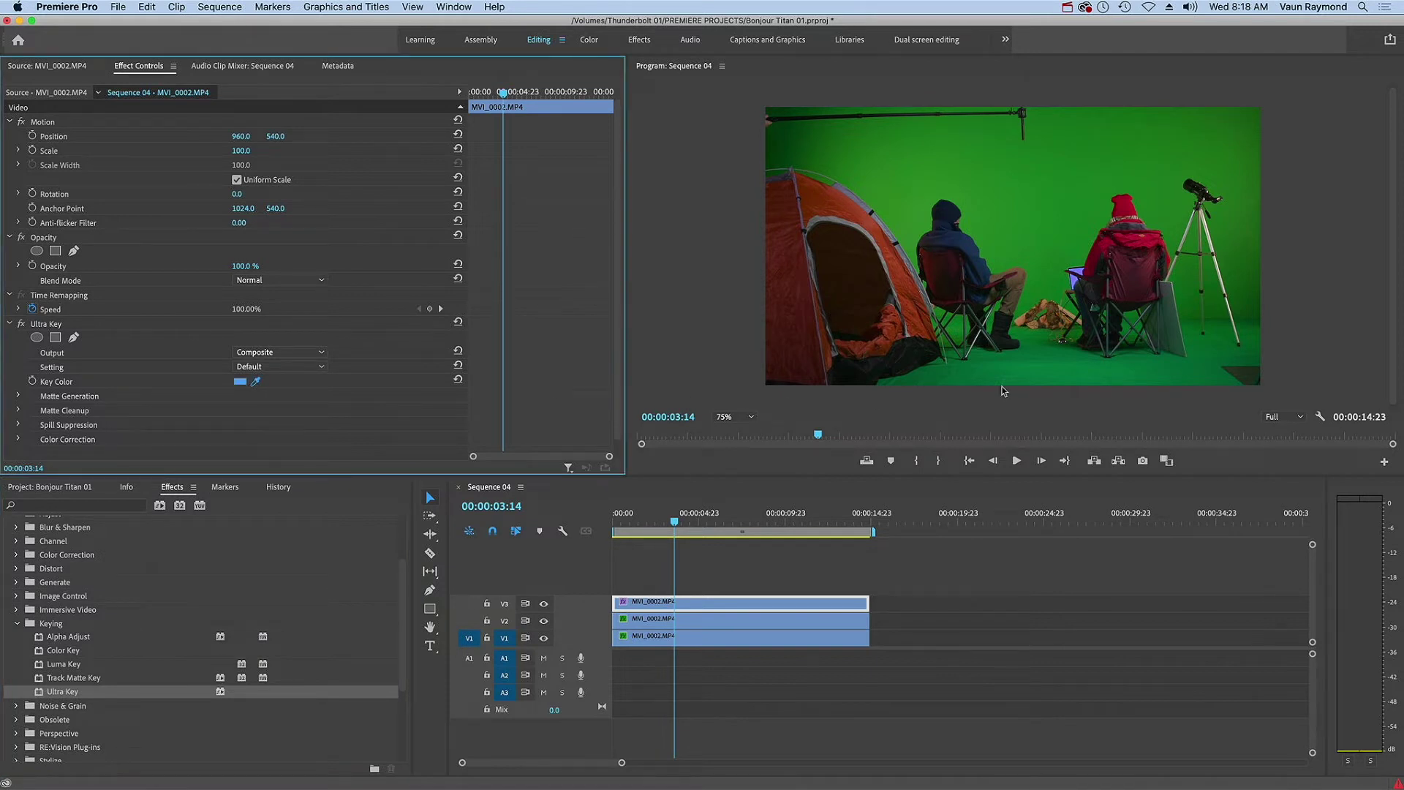
{"action": "left_click", "coordinate": [1057, 361]}
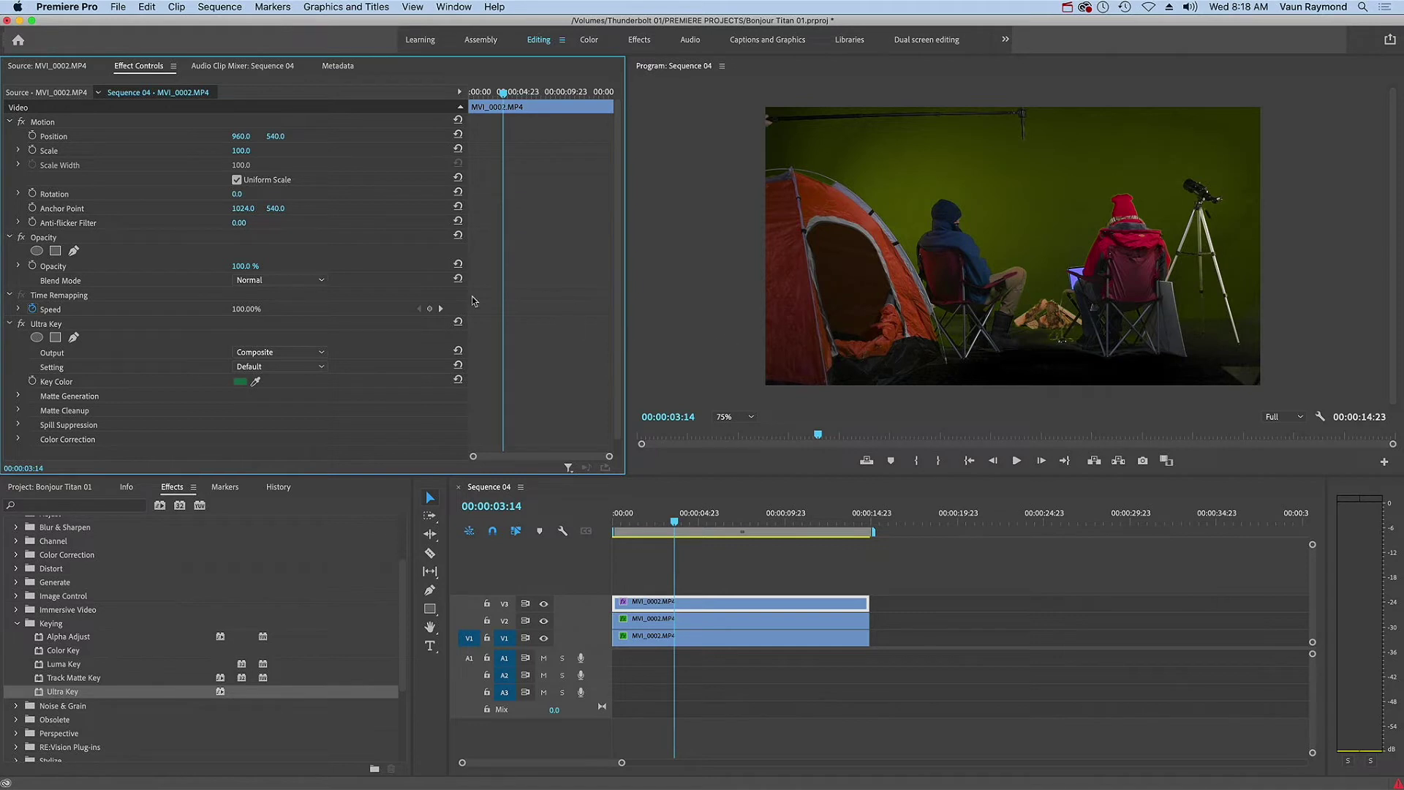
Start a freeform opacity mask on the ground by the fire, running right to the lower-right corner.
{"action": "left_click", "coordinate": [74, 251]}
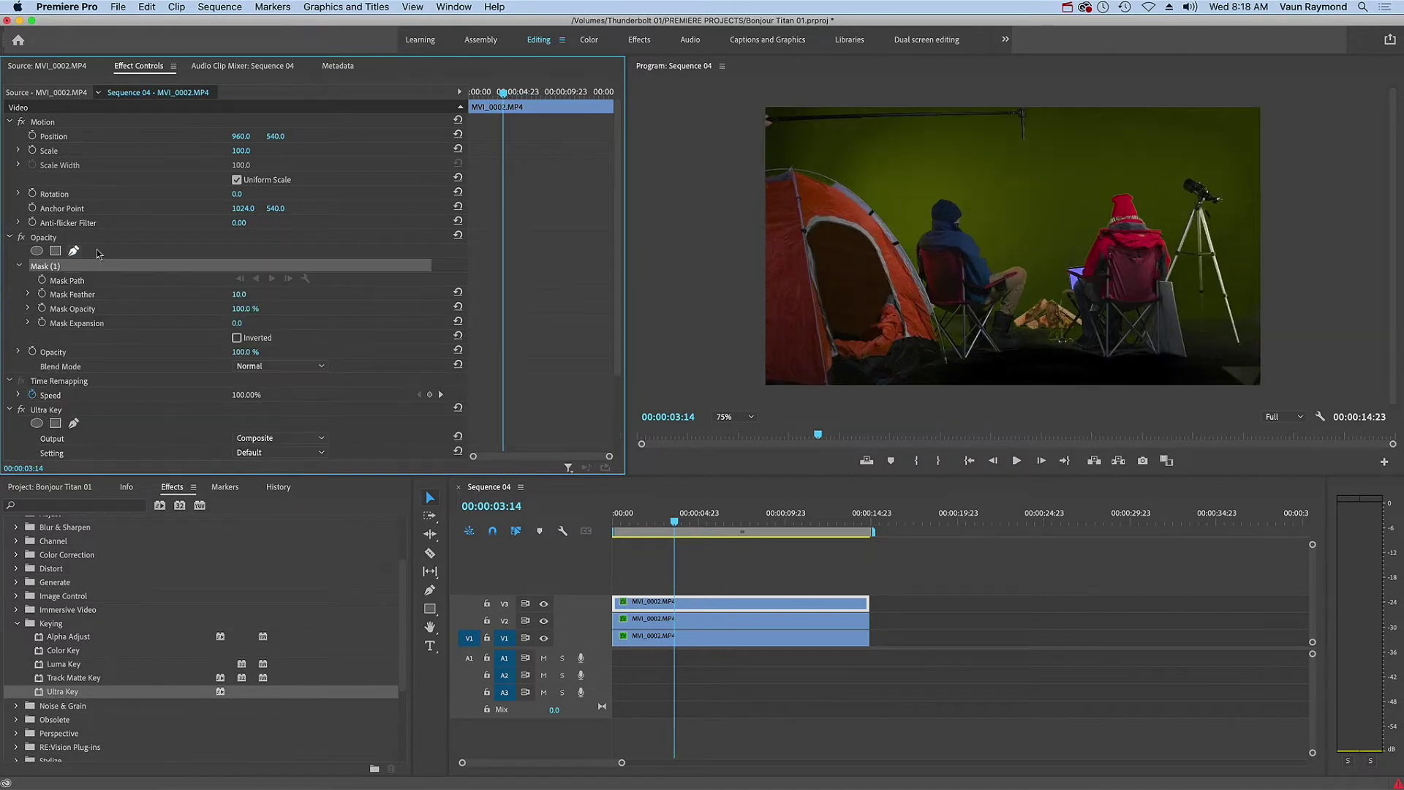
{"action": "left_click", "coordinate": [1034, 343]}
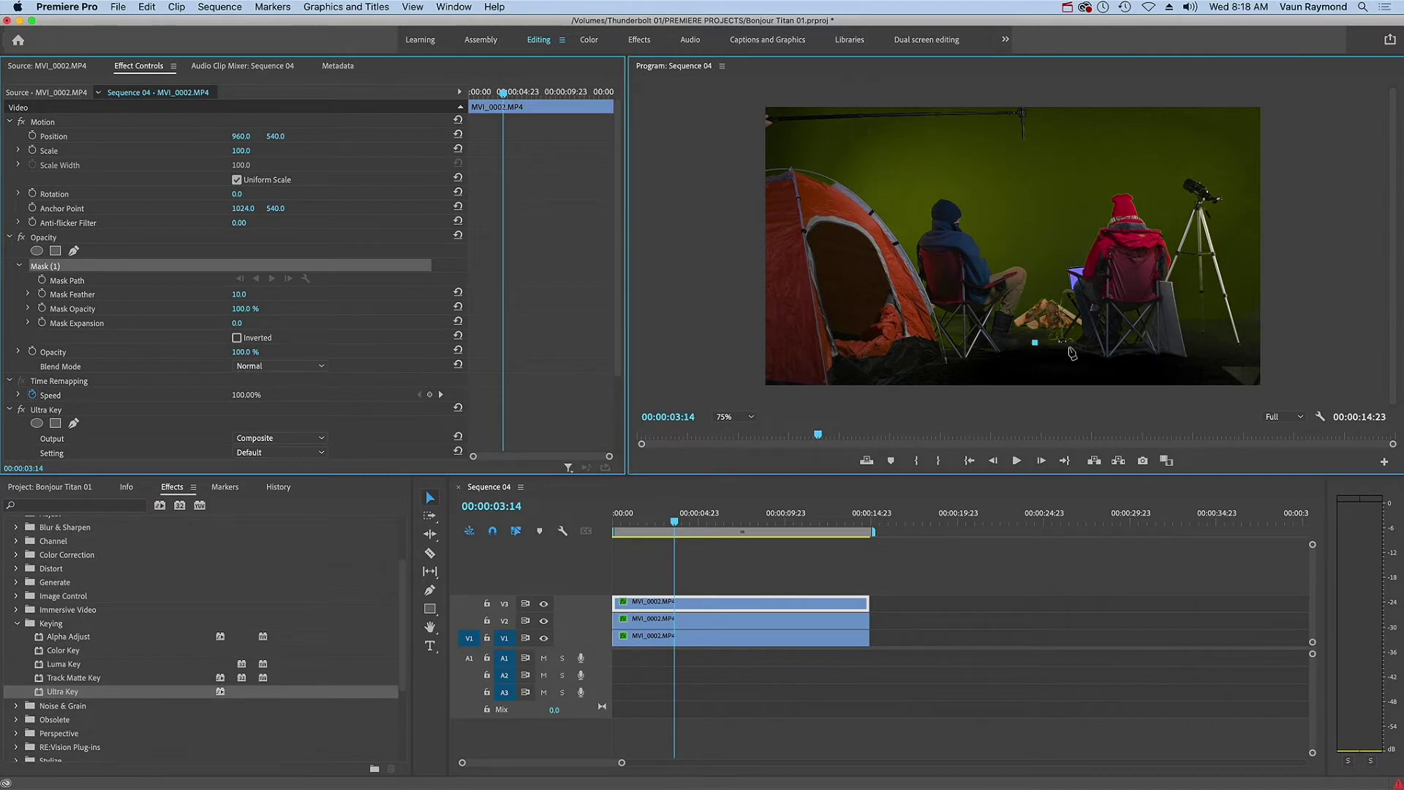
{"action": "left_click", "coordinate": [1073, 347]}
{"action": "left_click", "coordinate": [1105, 357]}
{"action": "left_click", "coordinate": [1162, 352]}
{"action": "left_click", "coordinate": [1212, 365]}
{"action": "left_click", "coordinate": [1228, 388]}
Close the ground mask along the bottom and back up to the fire, then play from the start.
{"action": "left_click", "coordinate": [877, 392]}
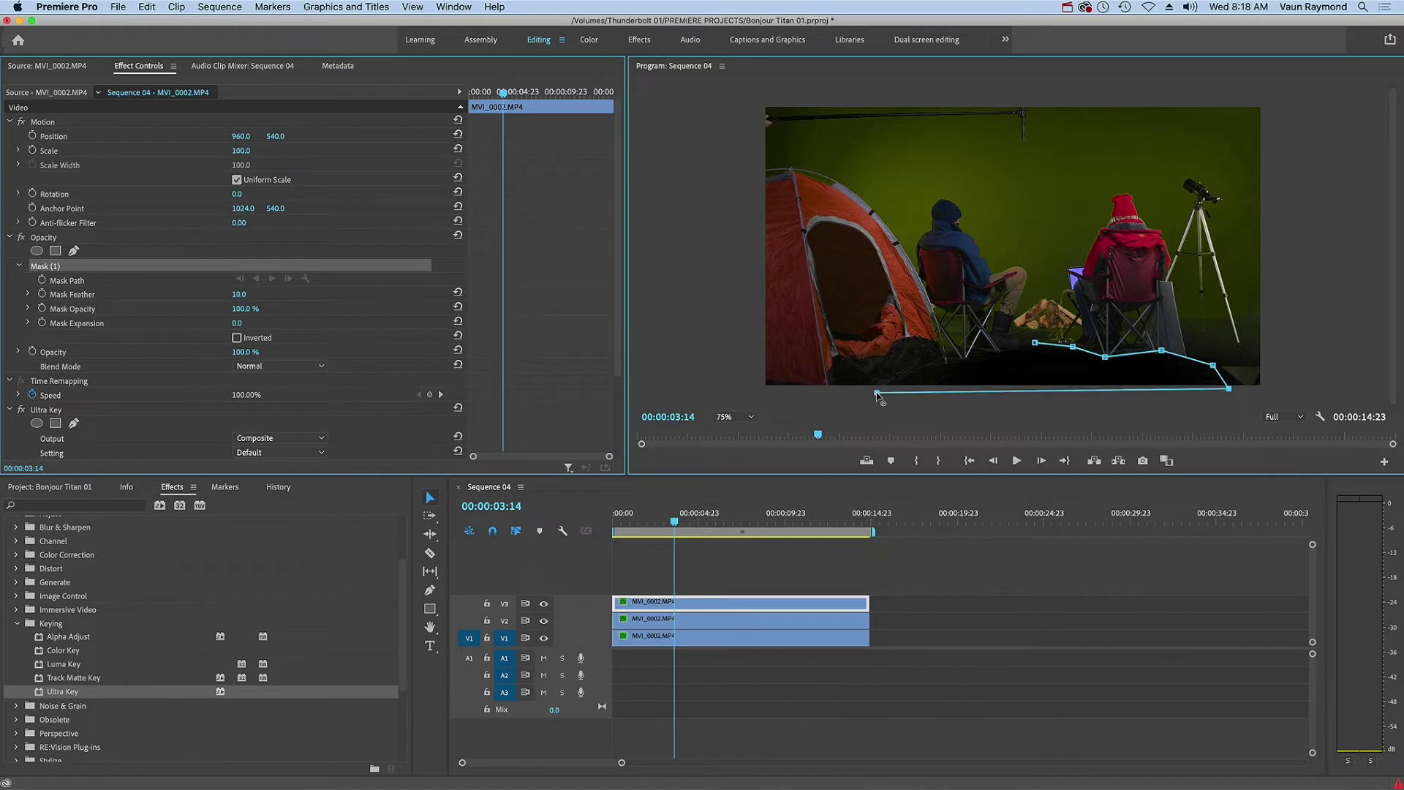
{"action": "left_click", "coordinate": [937, 362]}
{"action": "left_click", "coordinate": [968, 356]}
{"action": "left_click", "coordinate": [1003, 351]}
{"action": "left_click", "coordinate": [1034, 343]}
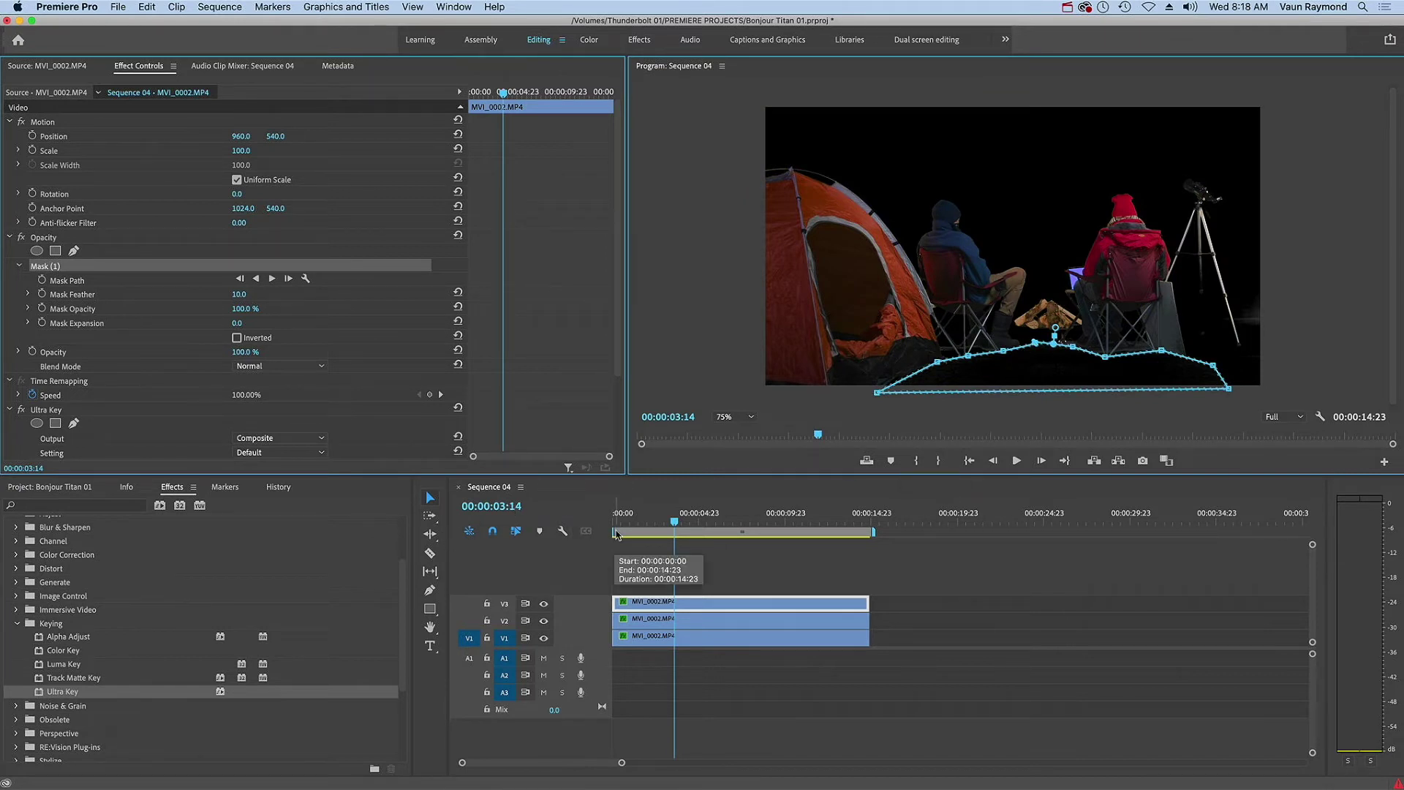
{"action": "left_click", "coordinate": [613, 520]}
{"action": "key", "text": "space"}
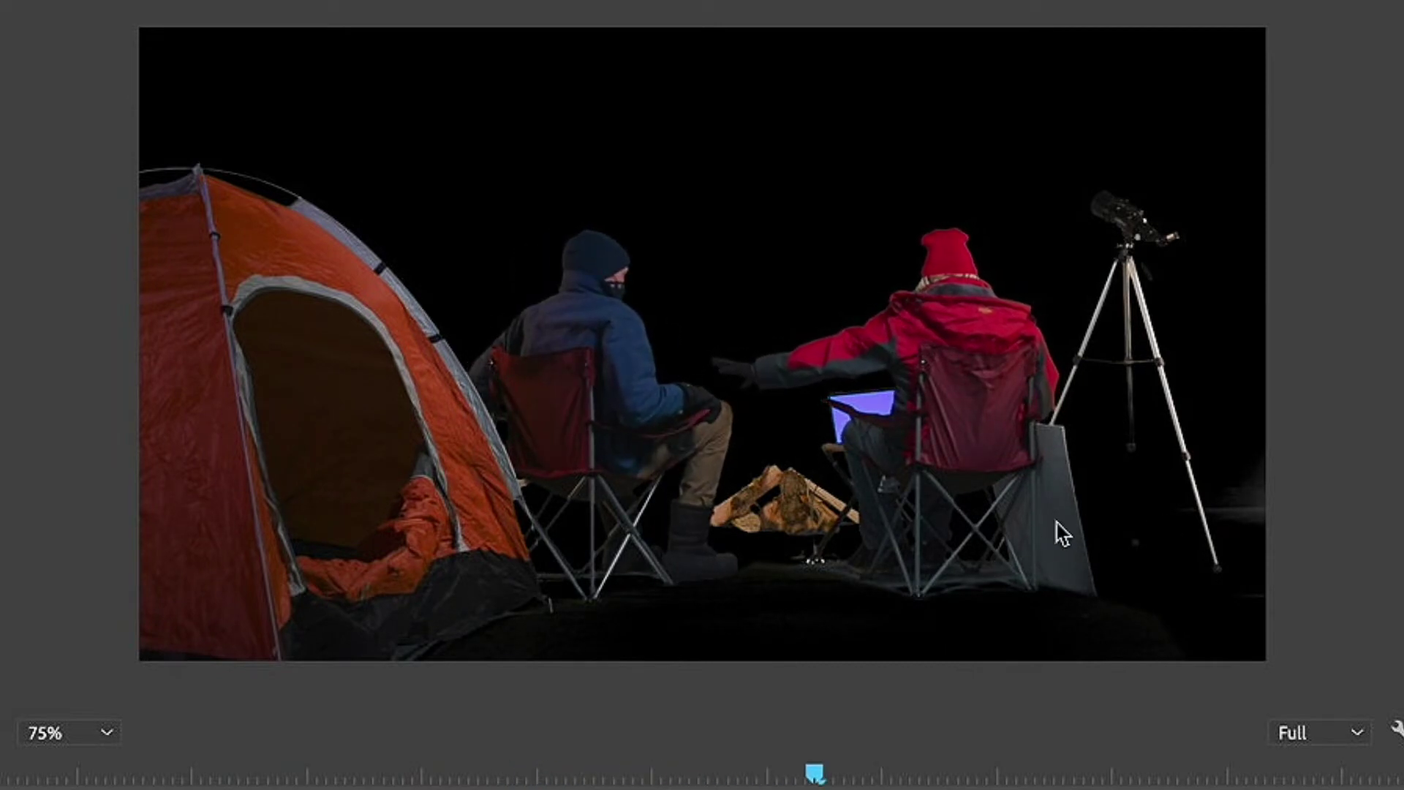
Stop playback of the three-clip masked campsite composite.
{"action": "key", "text": "space"}
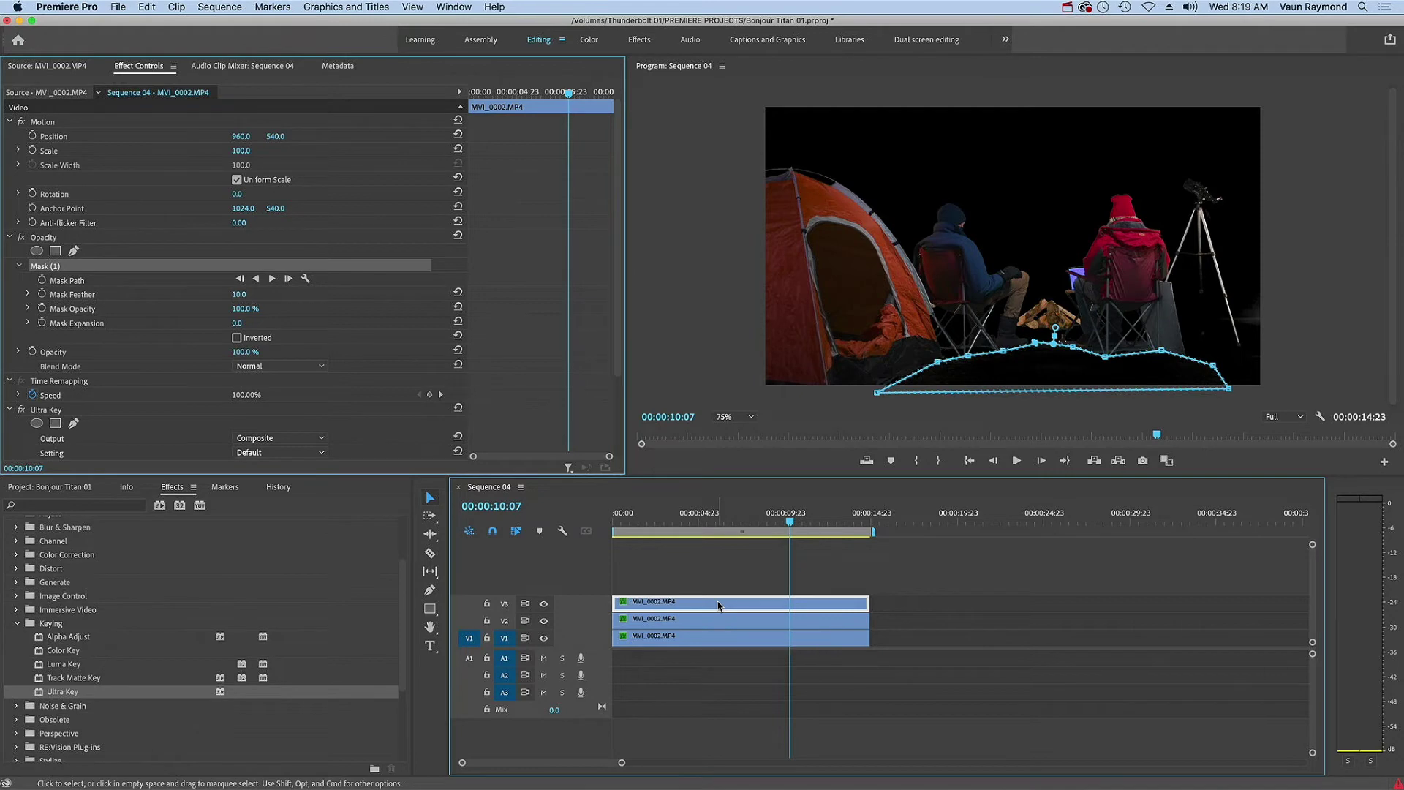
Duplicate the V3 clip onto V4 and delete the copy's mask and Ultra Key.
{"action": "left_click_drag", "start_coordinate": [719, 606], "coordinate": [720, 594]}
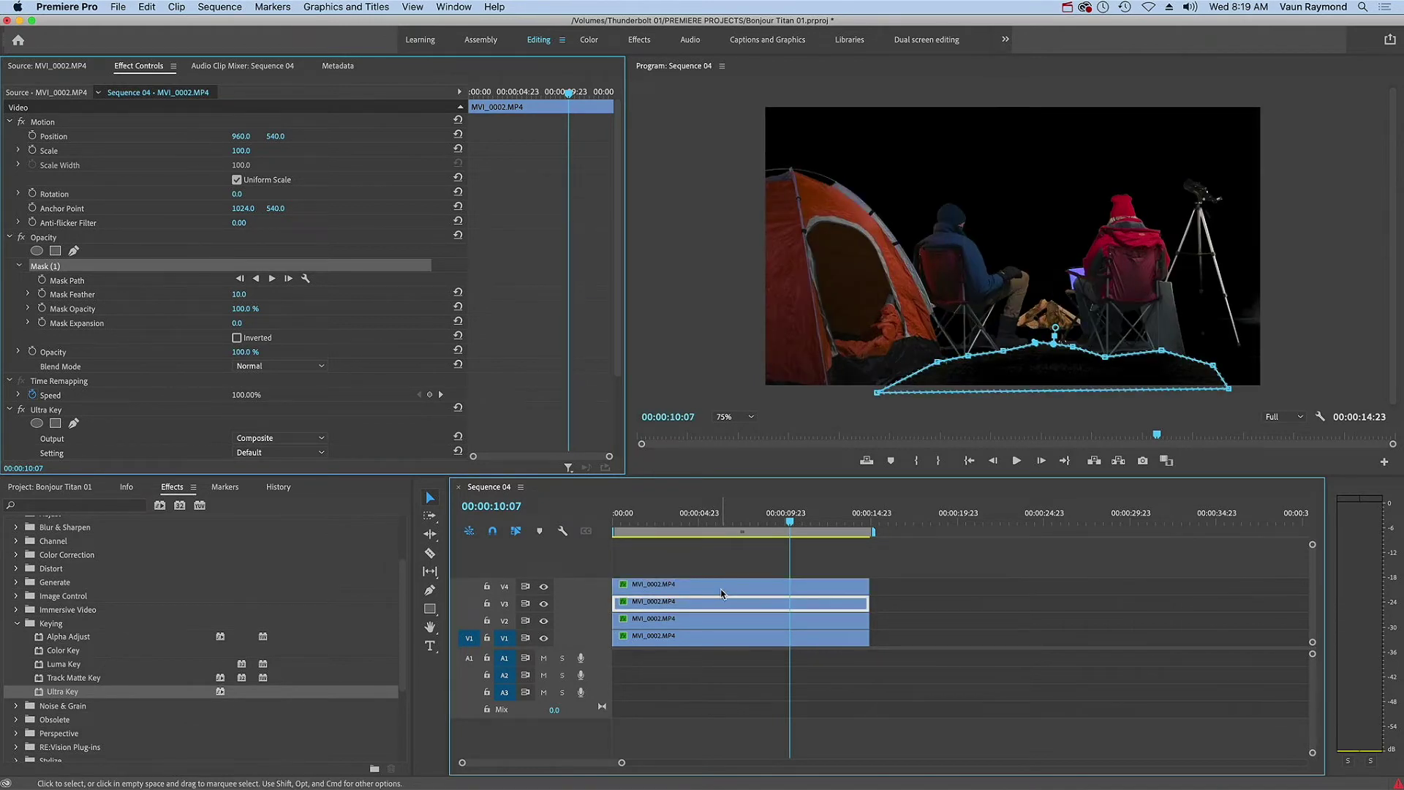
{"action": "left_click", "coordinate": [721, 587]}
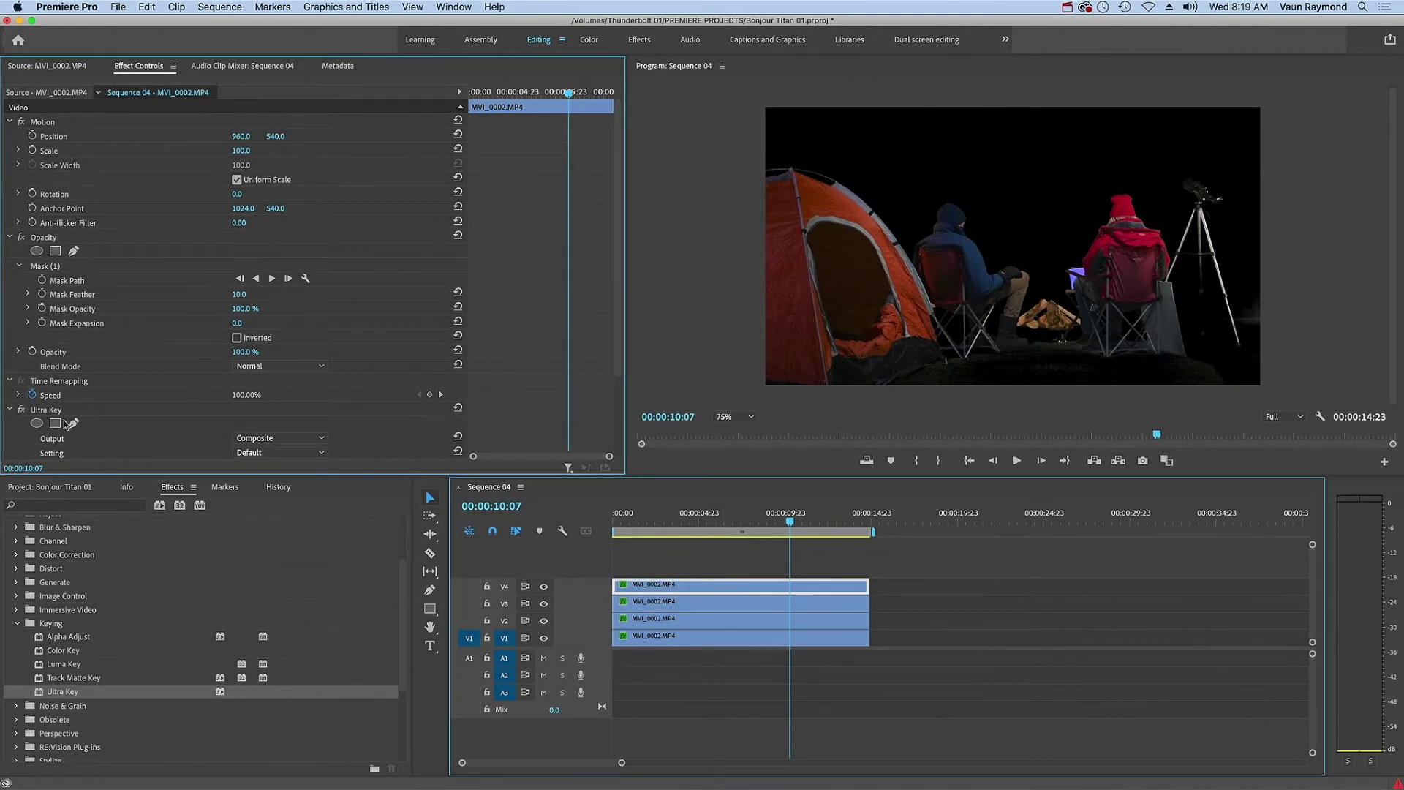
{"action": "left_click", "coordinate": [39, 269]}
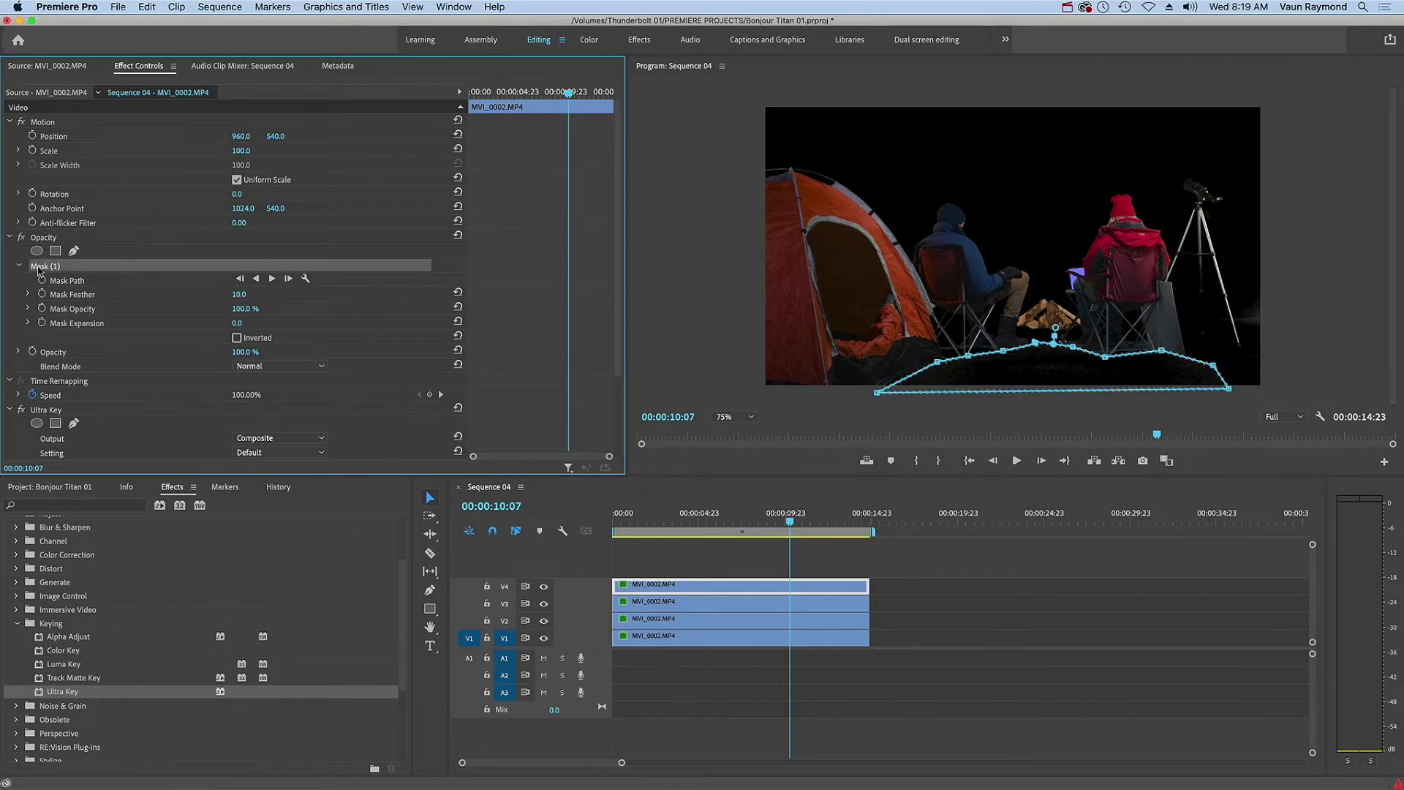
{"action": "key", "text": "Delete"}
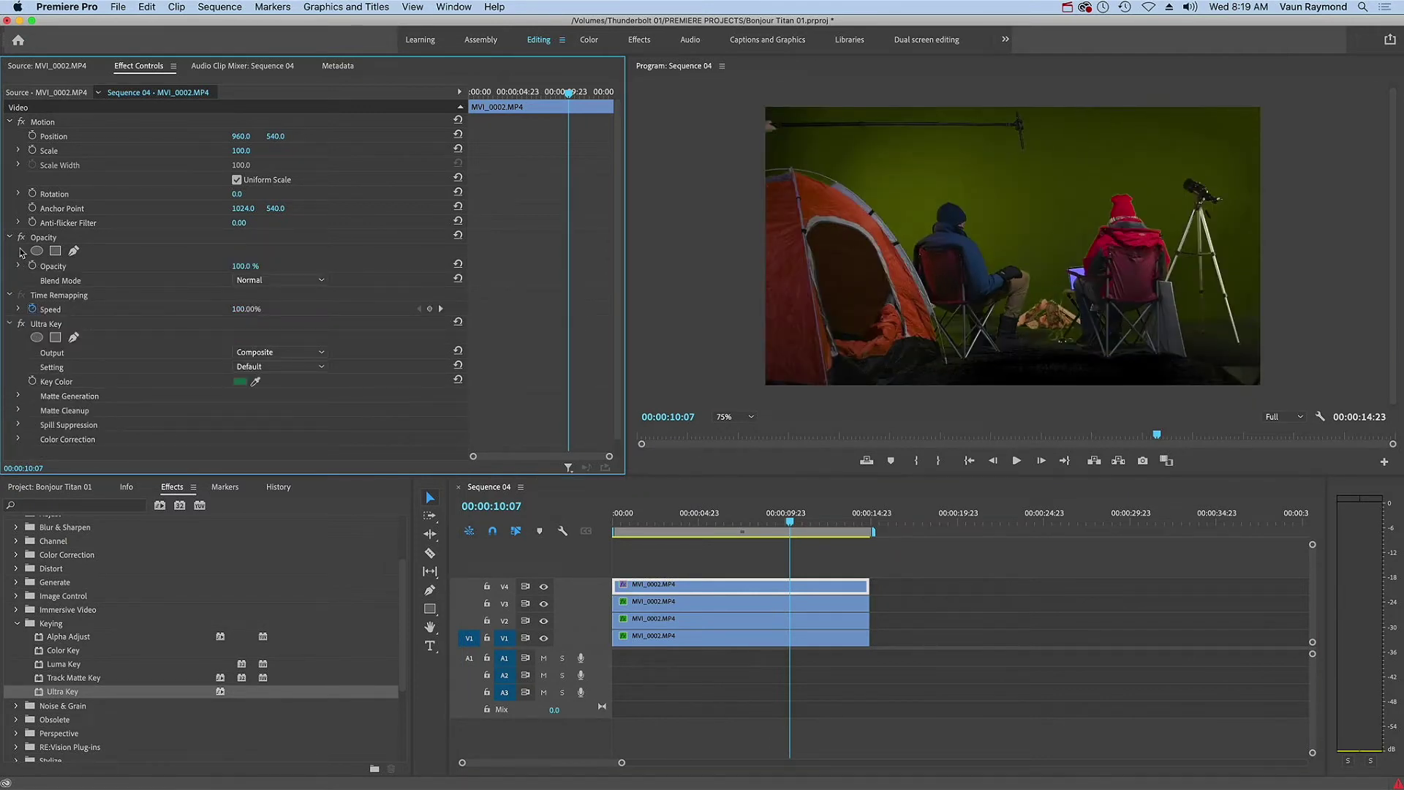
{"action": "left_click", "coordinate": [37, 324]}
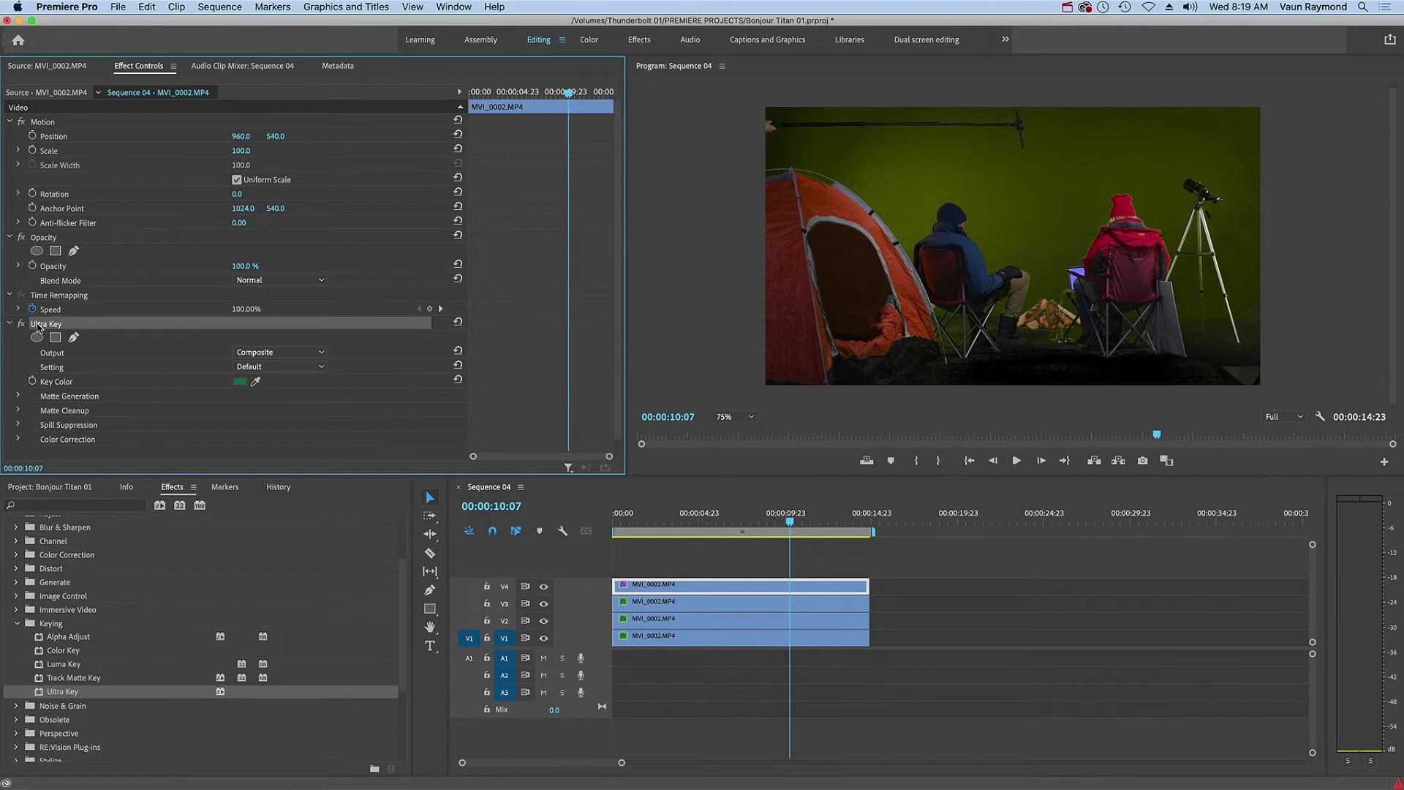
{"action": "key", "text": "Delete"}
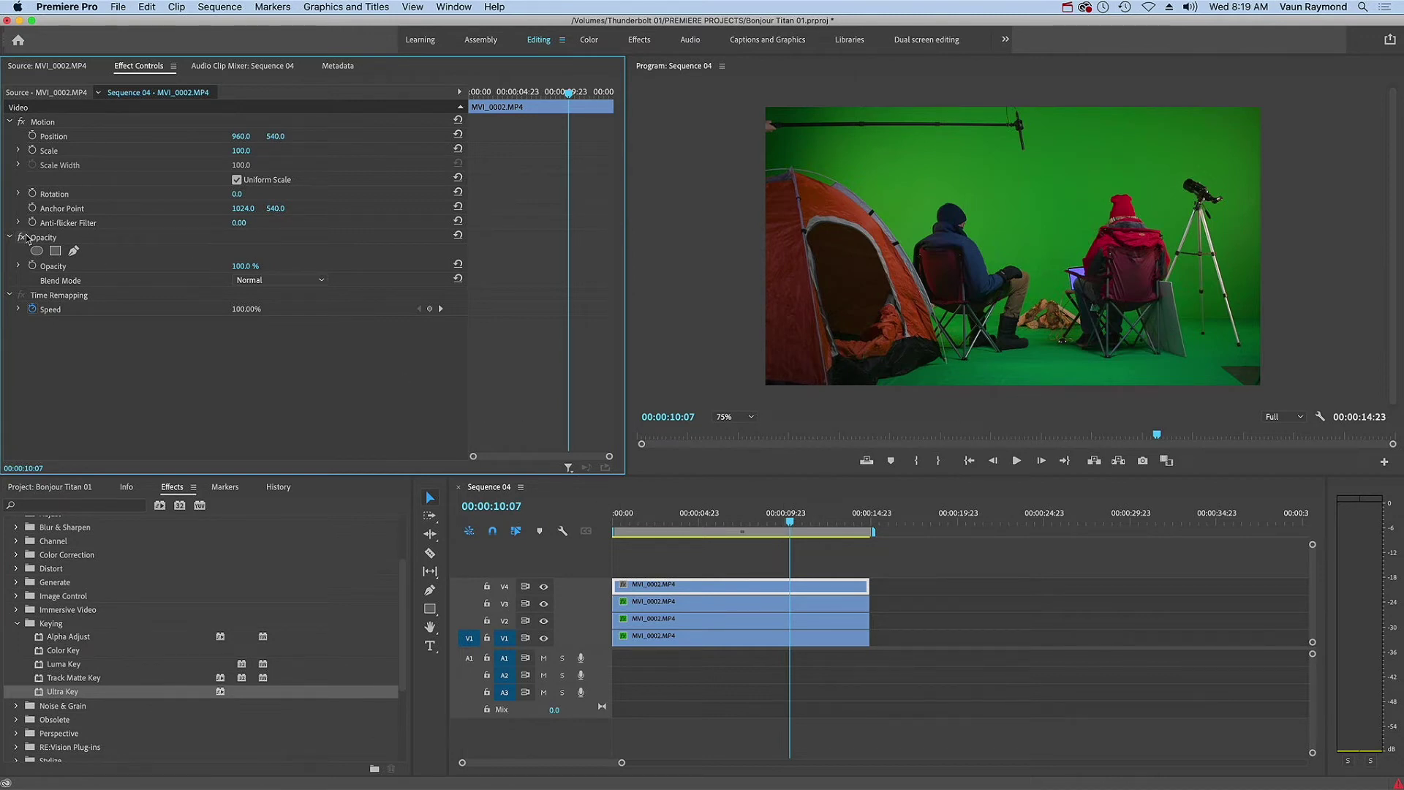
Draw a closed freeform mask around the grey board beside the red chair on the V4 copy.
{"action": "left_click", "coordinate": [74, 252]}
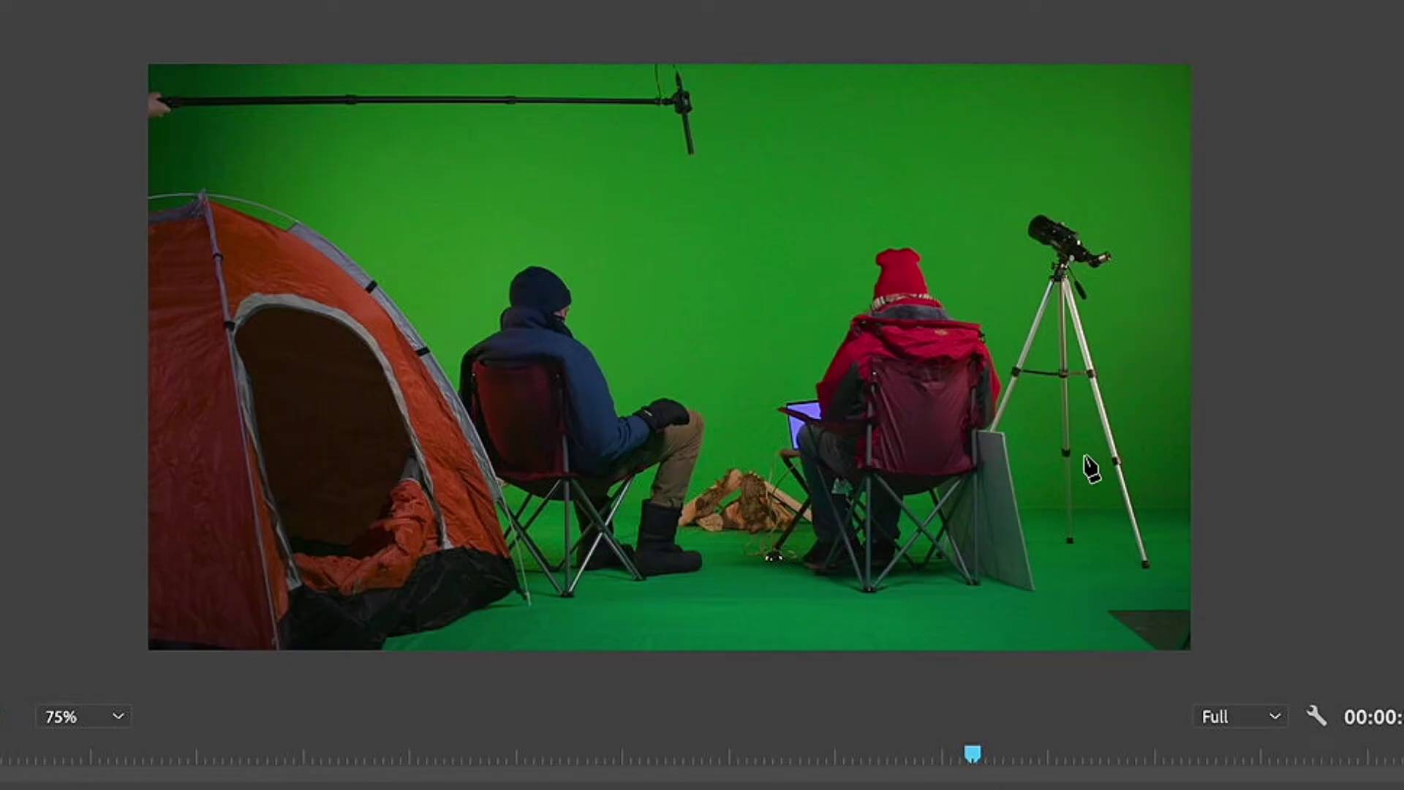
{"action": "left_click", "coordinate": [965, 432]}
{"action": "left_click", "coordinate": [1005, 435]}
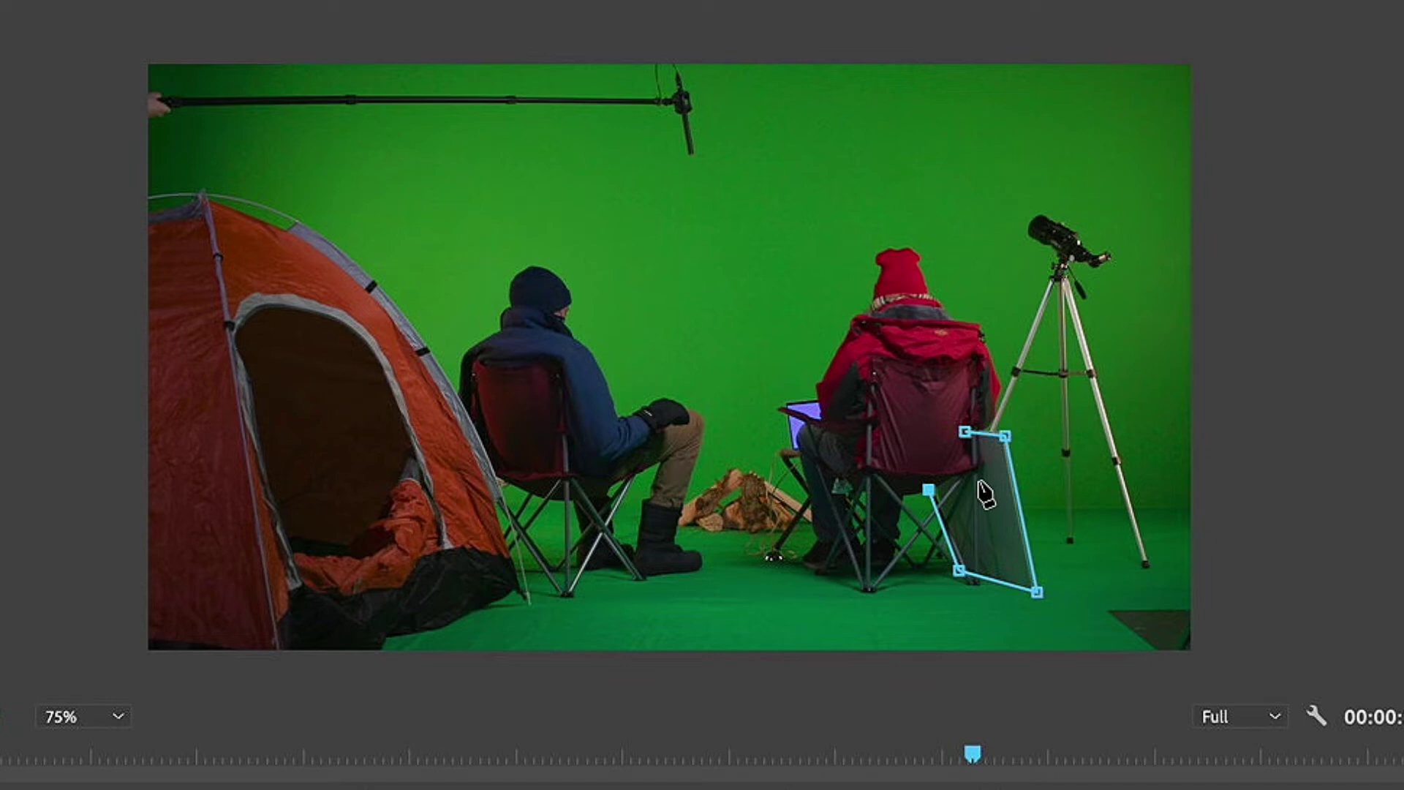
{"action": "left_click", "coordinate": [980, 479]}
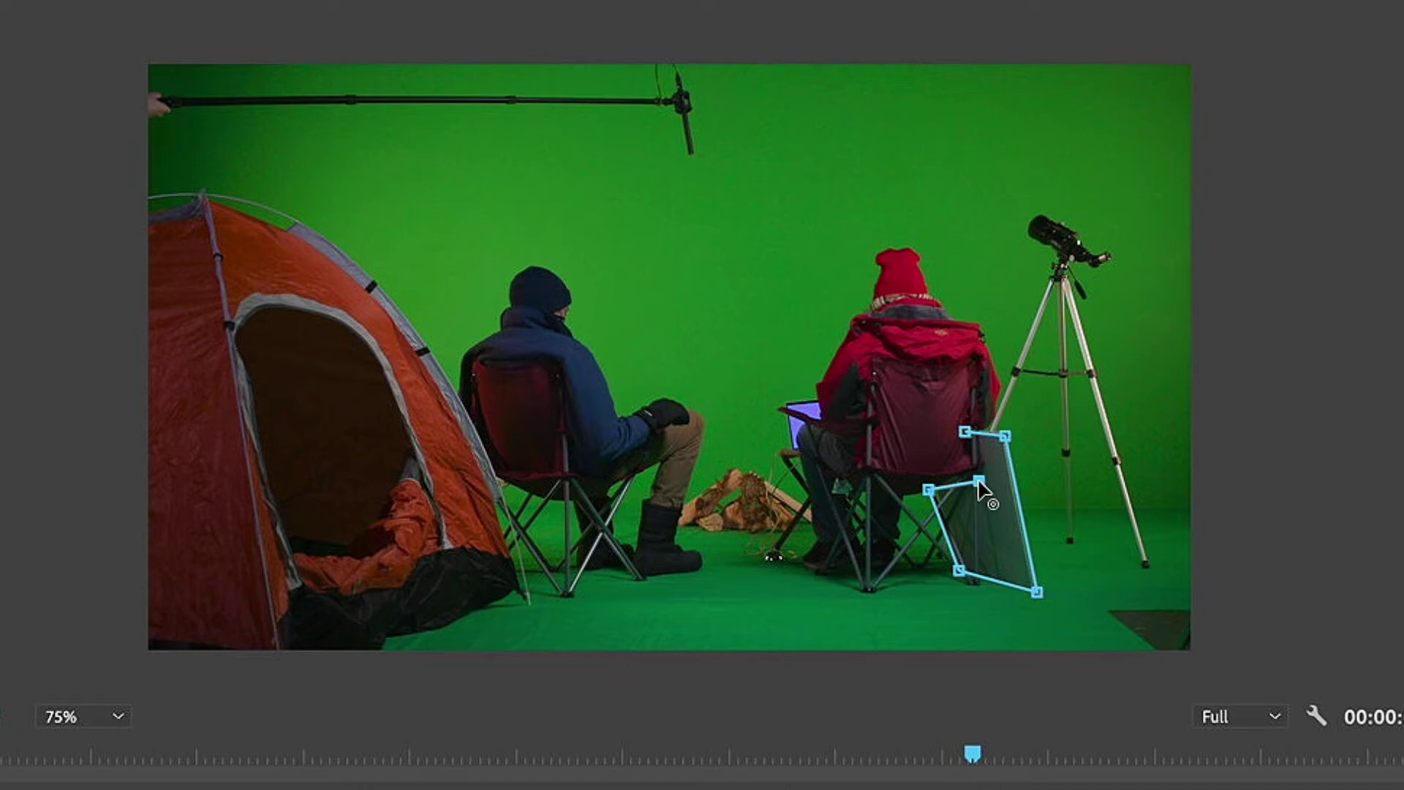
{"action": "left_click", "coordinate": [965, 433]}
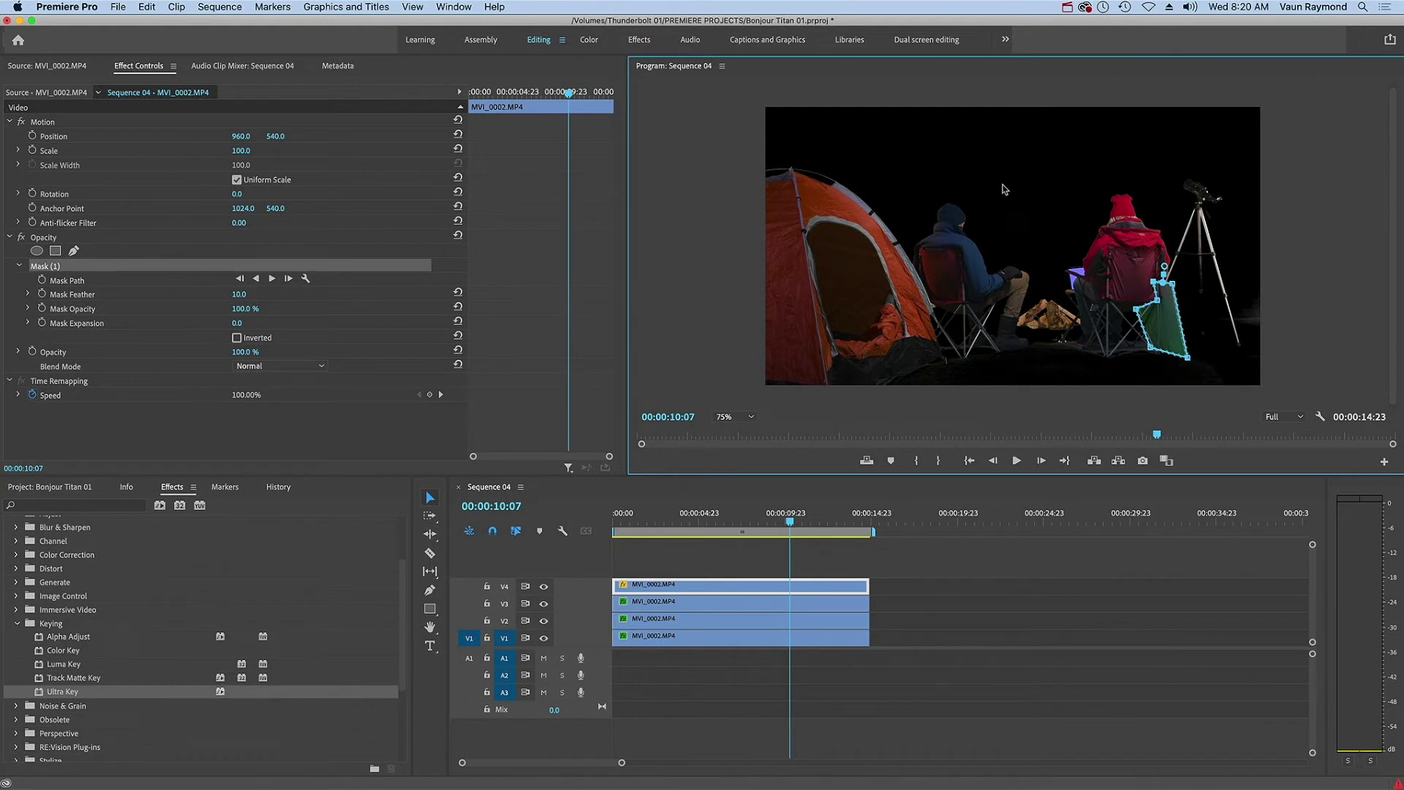
In the Color workspace, drop the V4 copy's Lumetri Saturation to zero and replay from the start.
{"action": "left_click", "coordinate": [589, 40]}
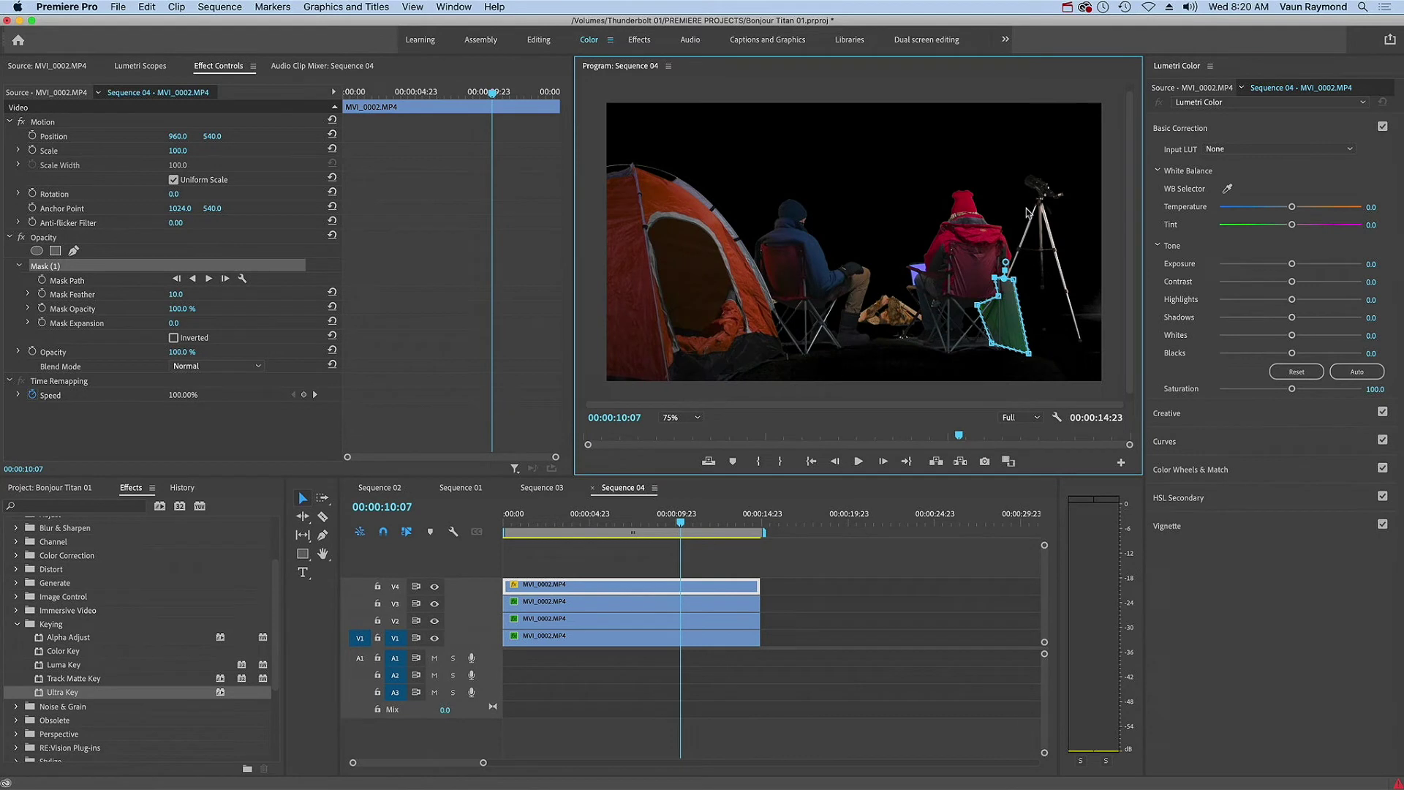
{"action": "left_click_drag", "start_coordinate": [1291, 389], "coordinate": [1226, 395]}
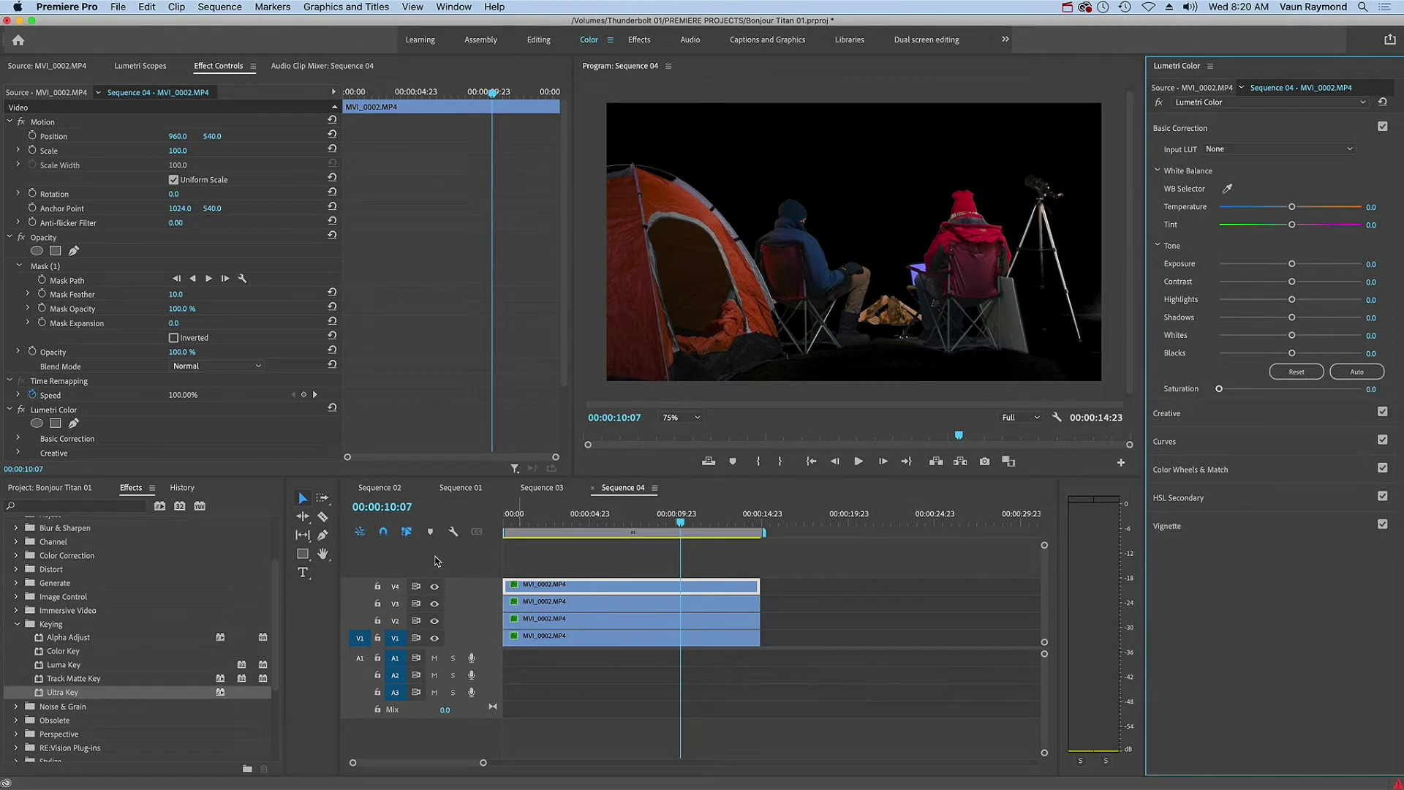
{"action": "left_click", "coordinate": [505, 522]}
{"action": "key", "text": "space"}
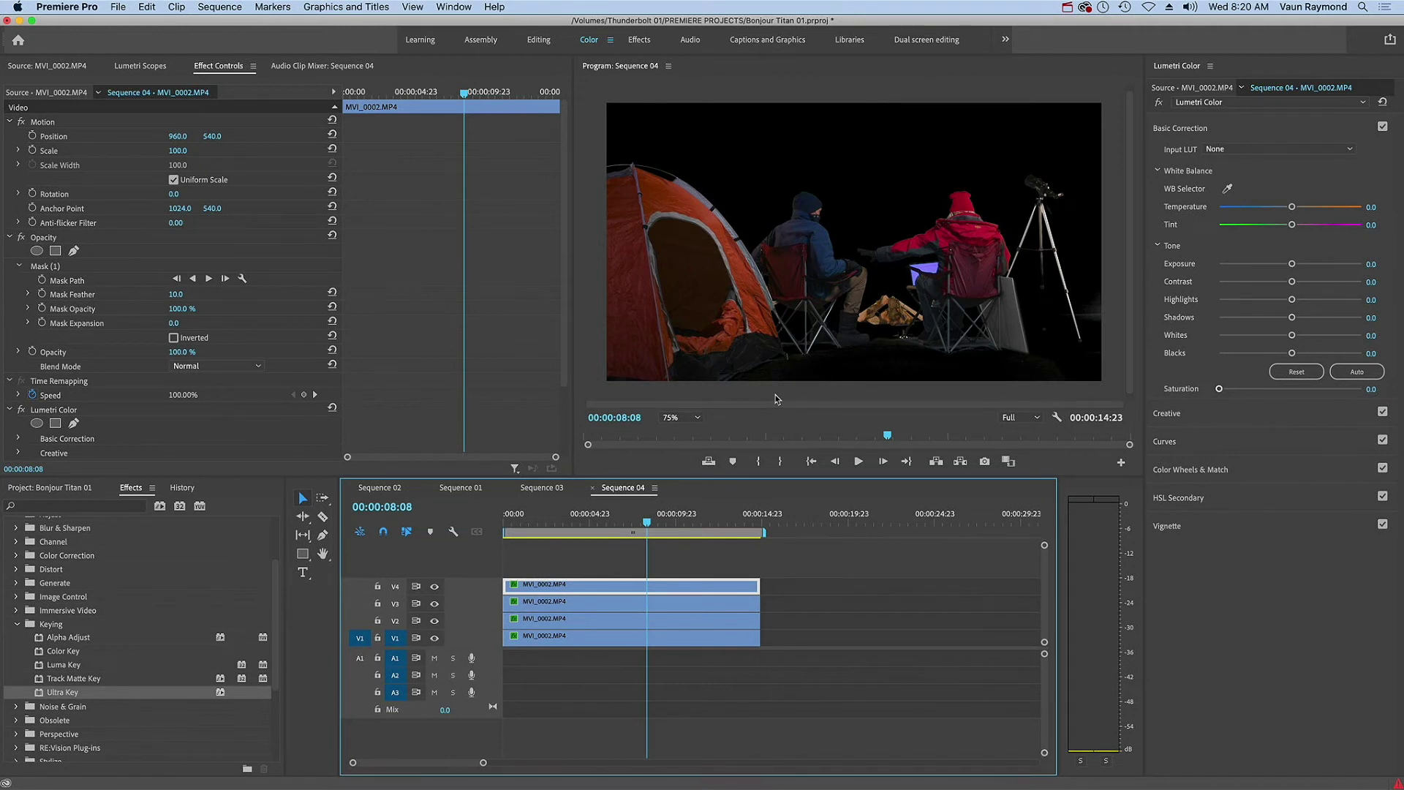
Open Starry sky 01.jpeg from the TEMP PLATES bin in the Source monitor.
{"action": "left_click_drag", "start_coordinate": [740, 554], "coordinate": [605, 626]}
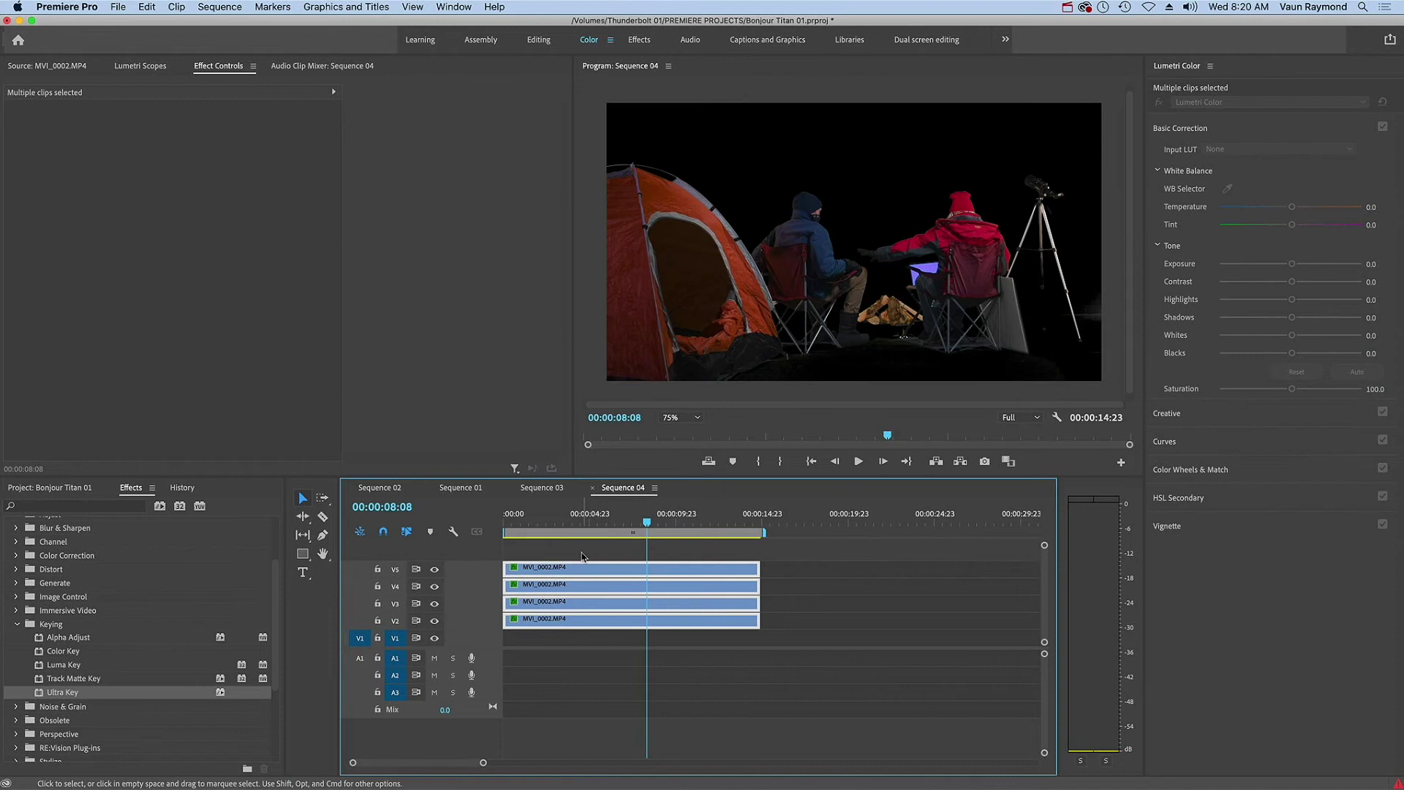
{"action": "key", "text": "Home"}
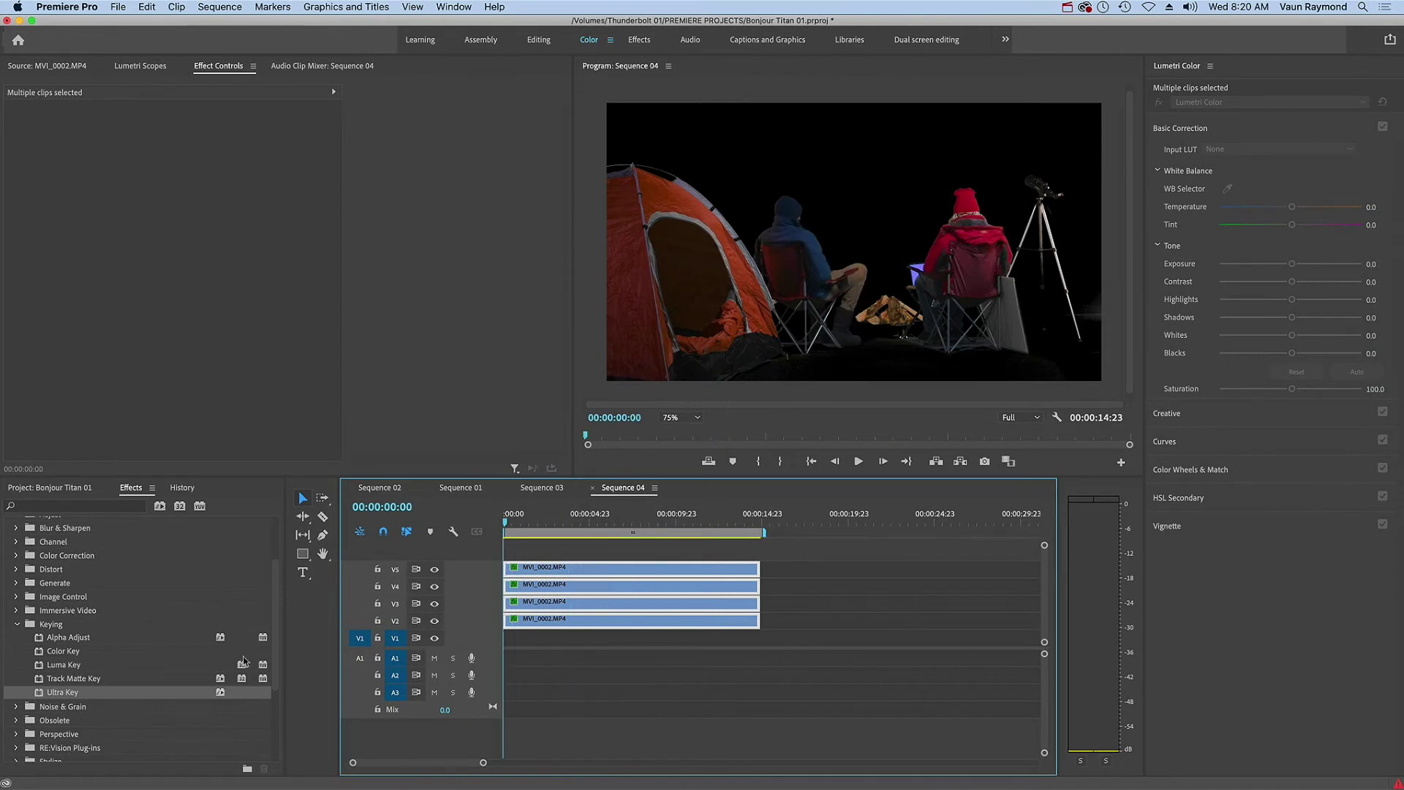
{"action": "left_click", "coordinate": [75, 488]}
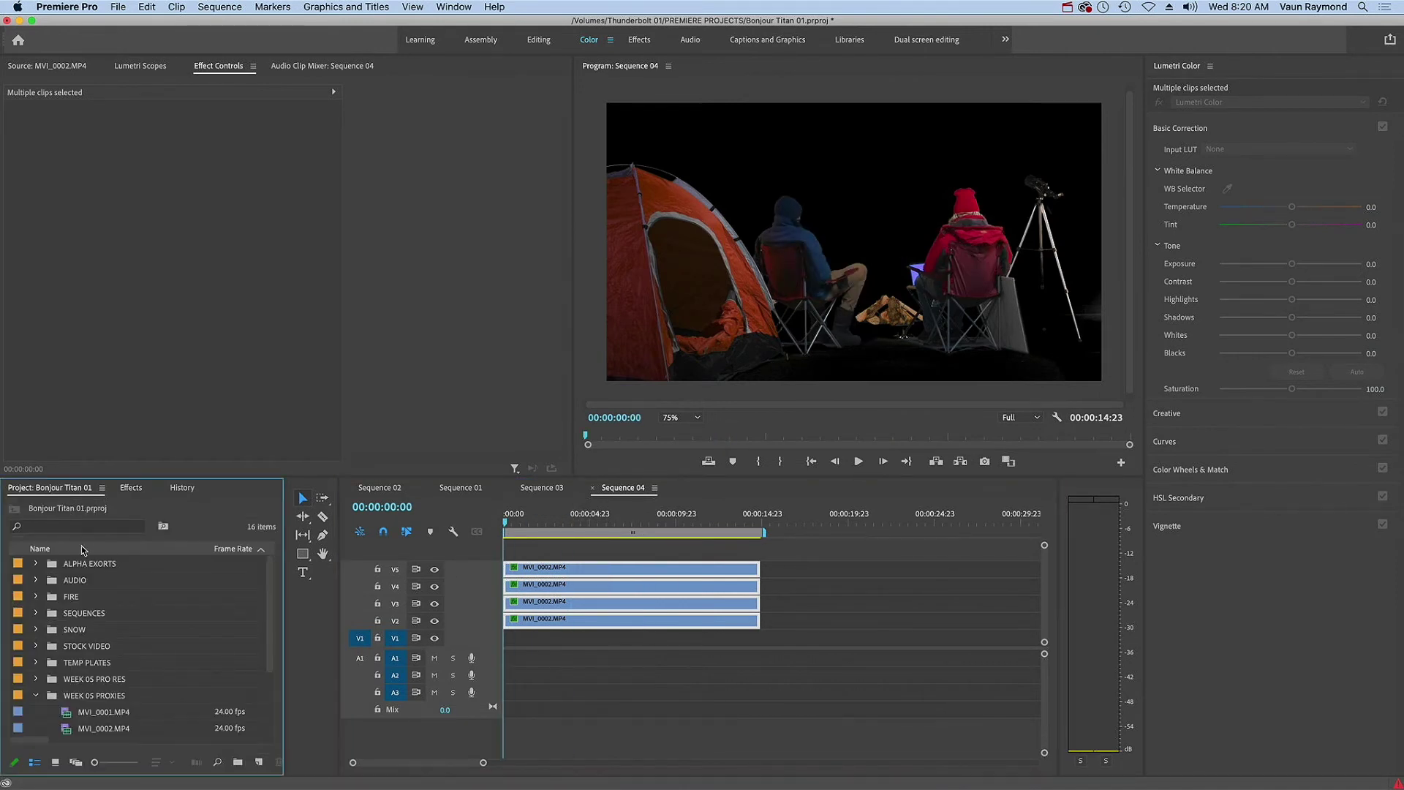
{"action": "left_click", "coordinate": [36, 696]}
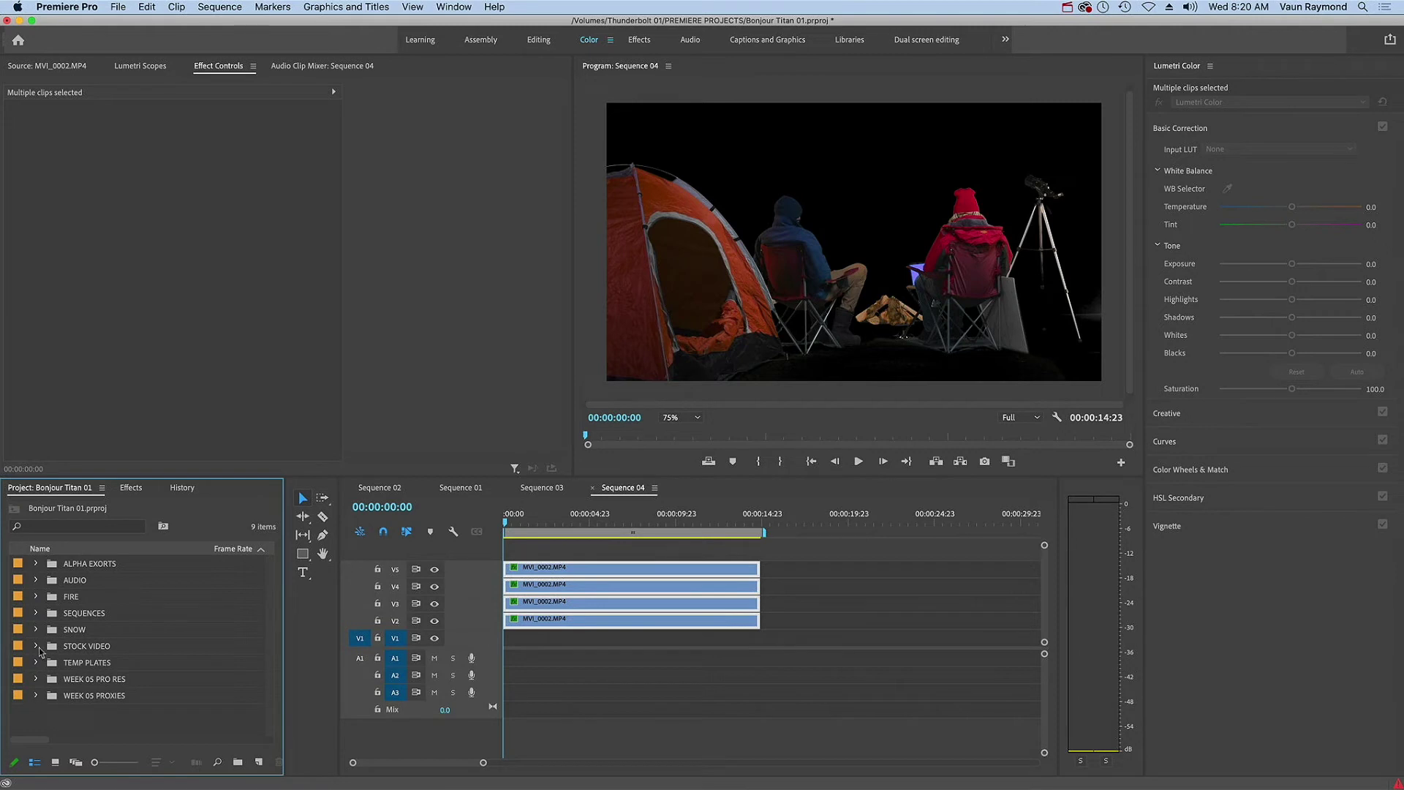
{"action": "left_click", "coordinate": [36, 662]}
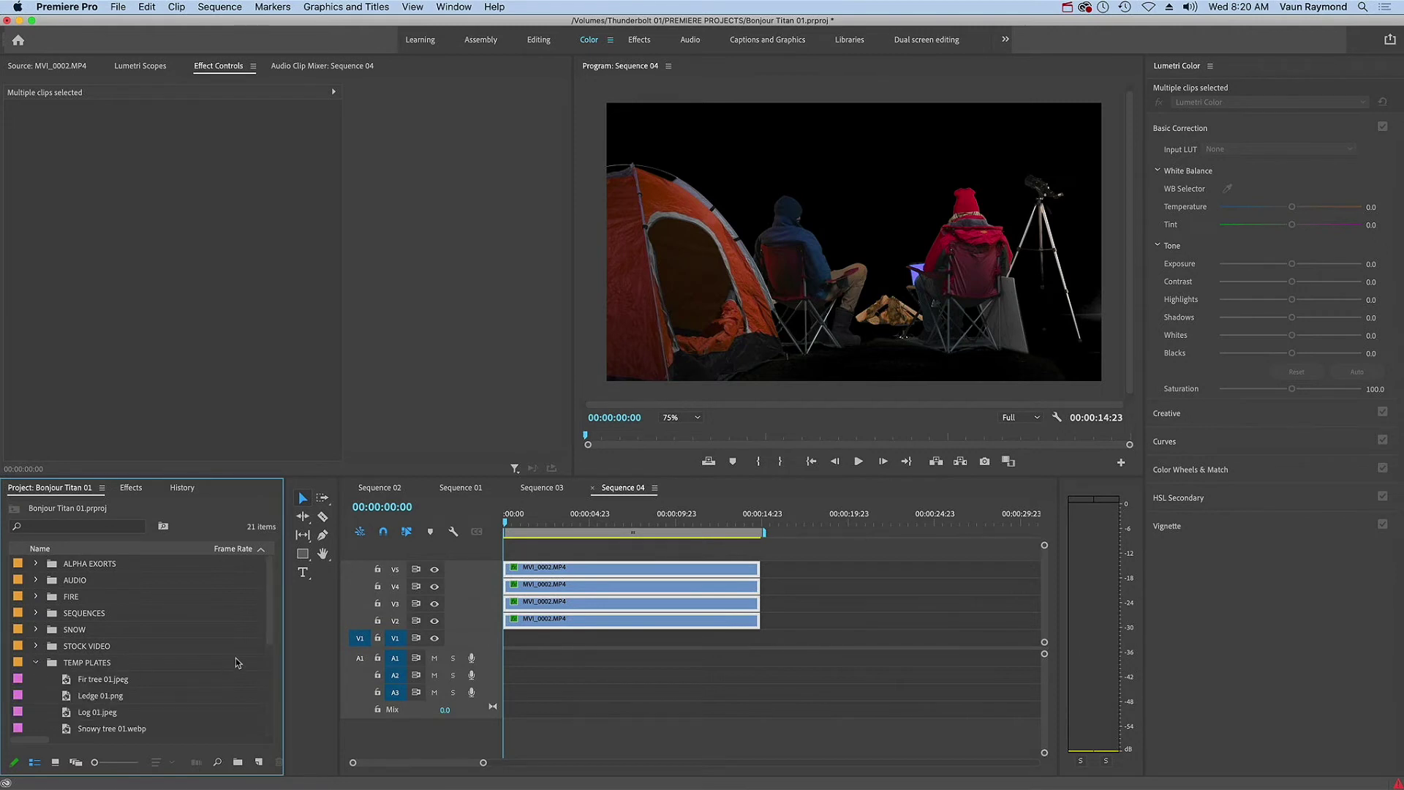
{"action": "scroll", "coordinate": [269, 636], "scroll_direction": "down", "scroll_amount": 5}
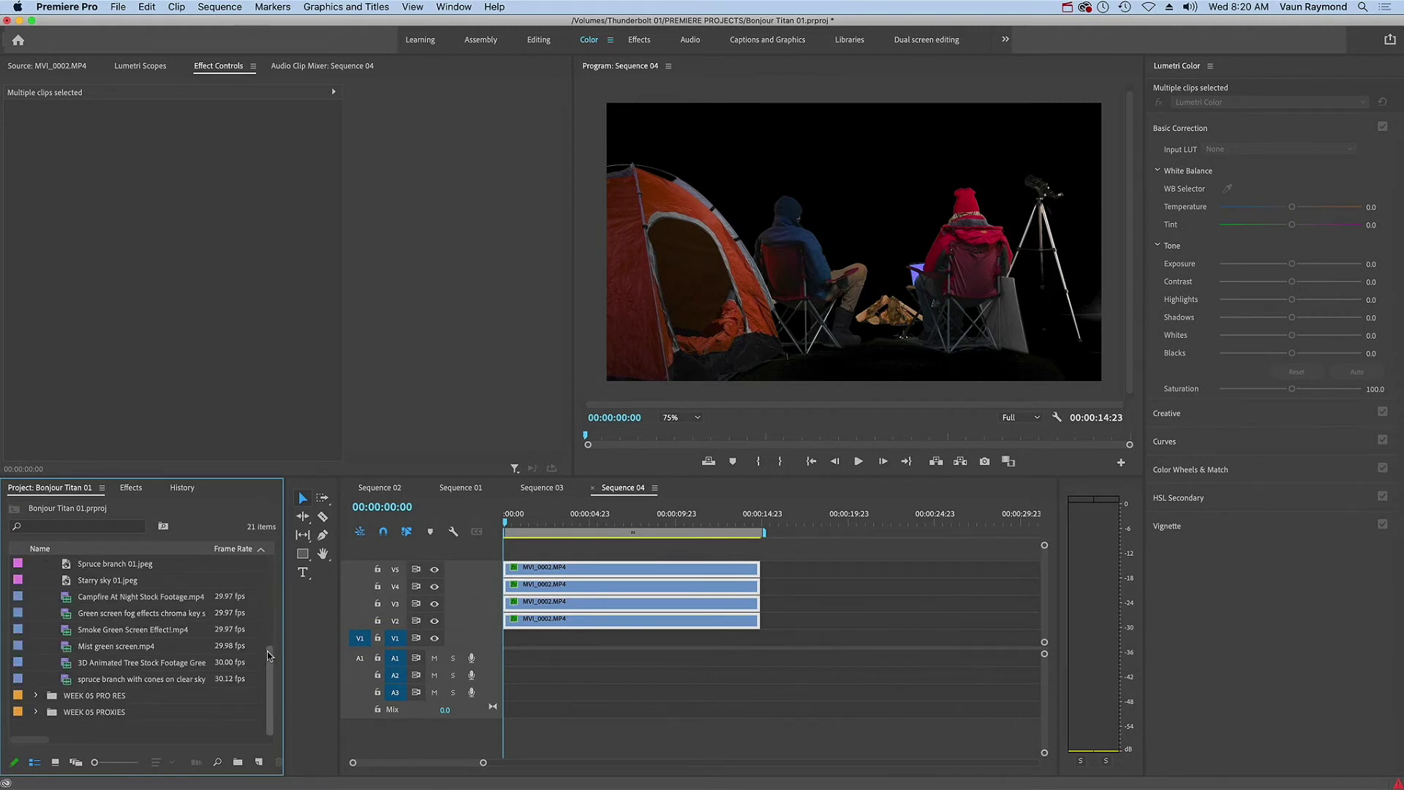
{"action": "scroll", "coordinate": [270, 651], "scroll_direction": "up", "scroll_amount": 2}
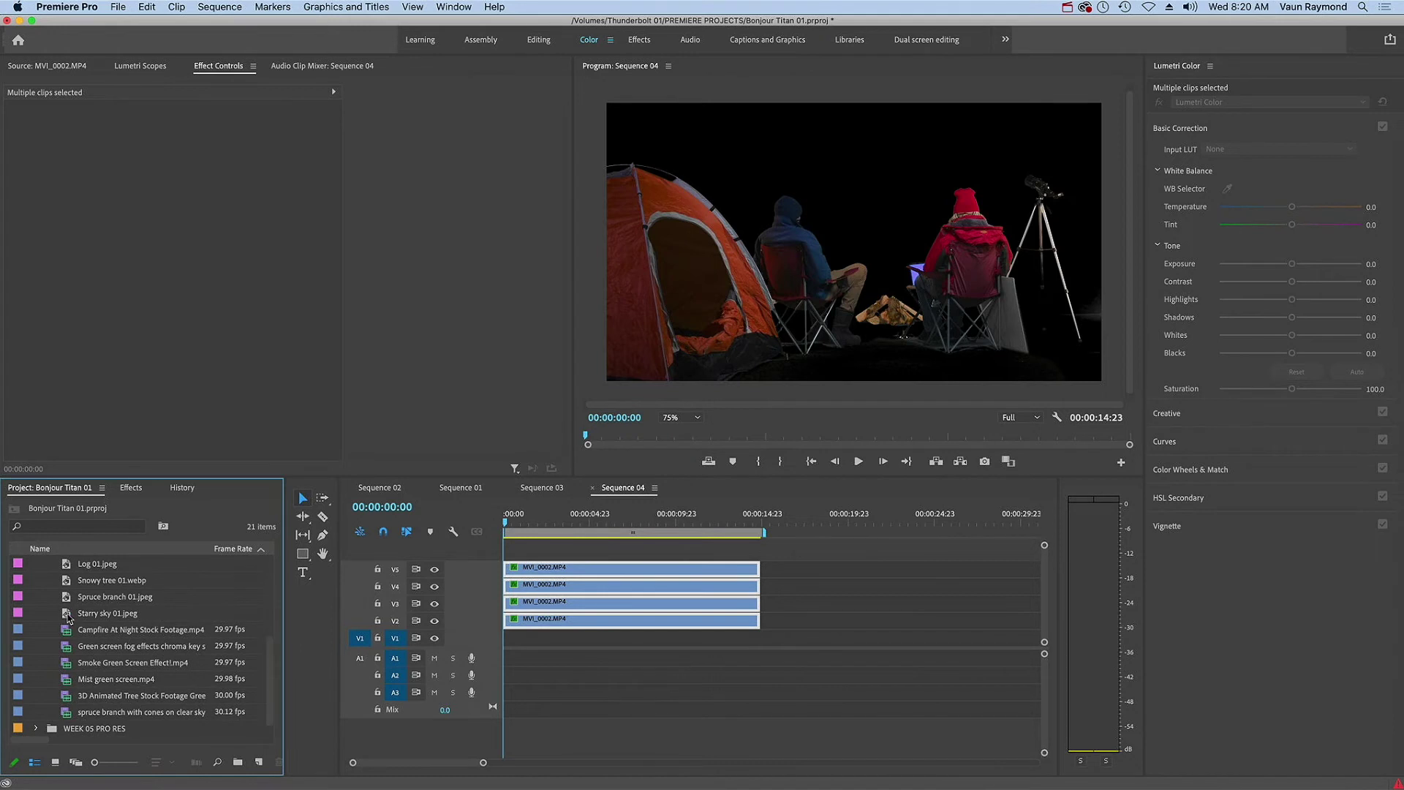
{"action": "double_click", "coordinate": [67, 617]}
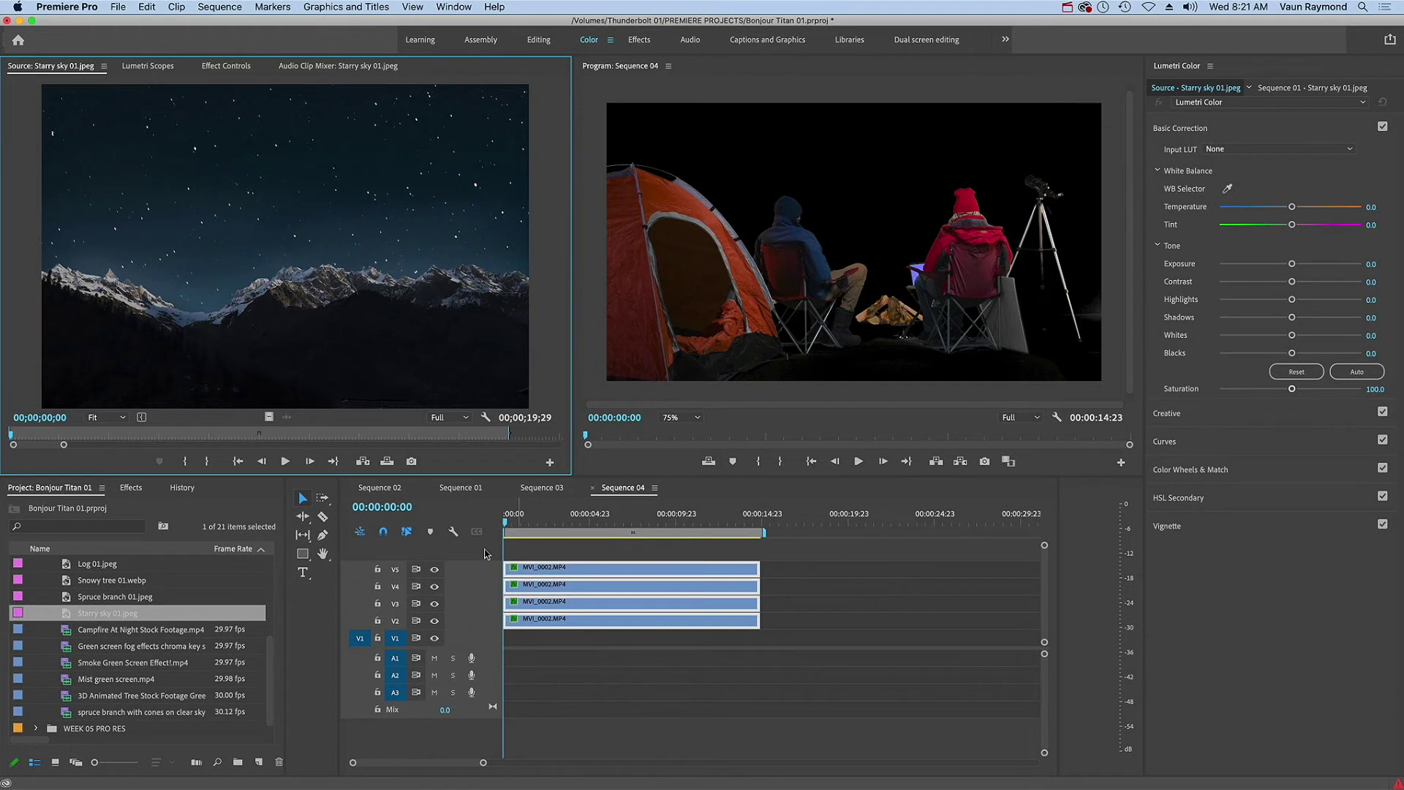
Insert Starry sky 01.jpeg on V1, scale it to 200 and set Position Y to 234.
{"action": "left_click", "coordinate": [708, 461]}
{"action": "left_click", "coordinate": [646, 533]}
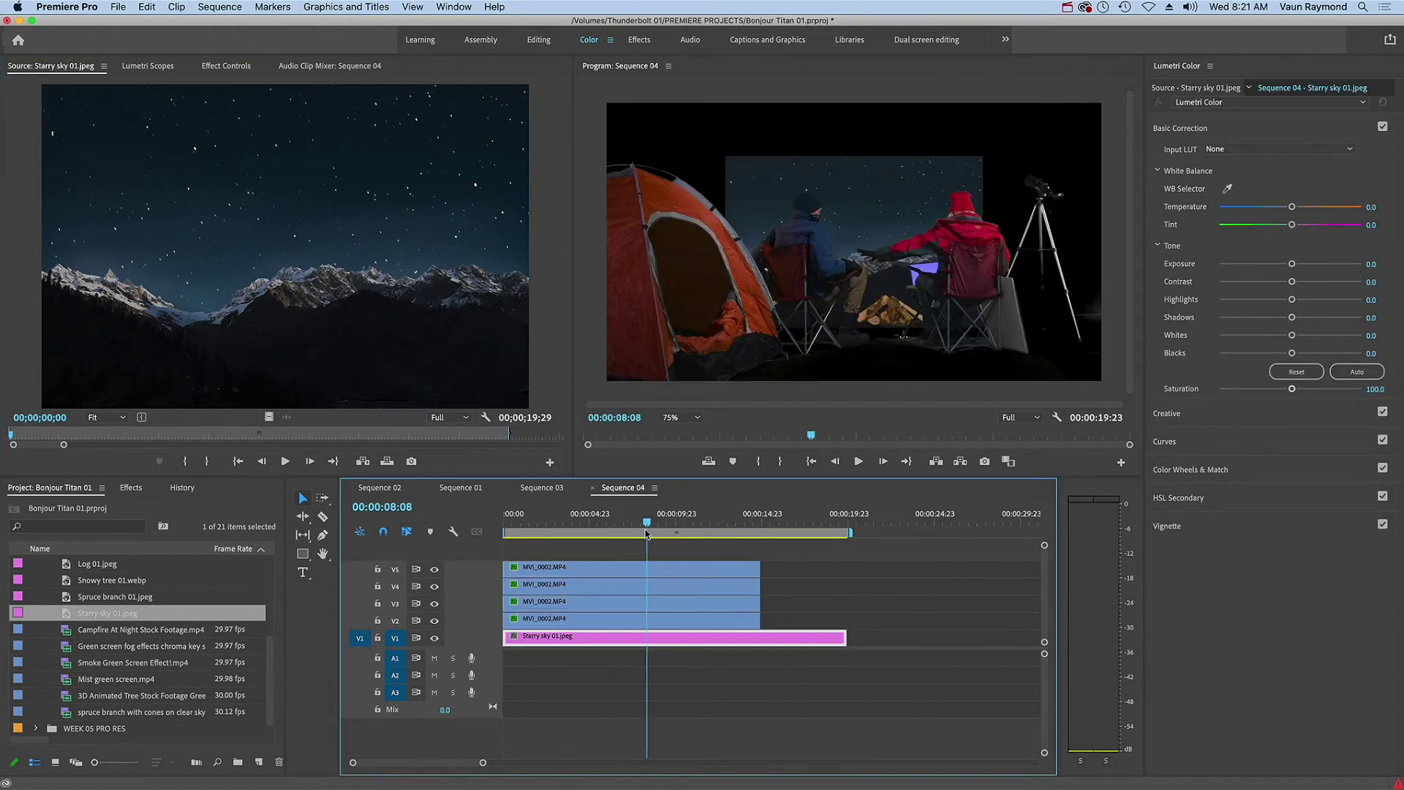
{"action": "left_click_drag", "start_coordinate": [647, 533], "coordinate": [639, 533]}
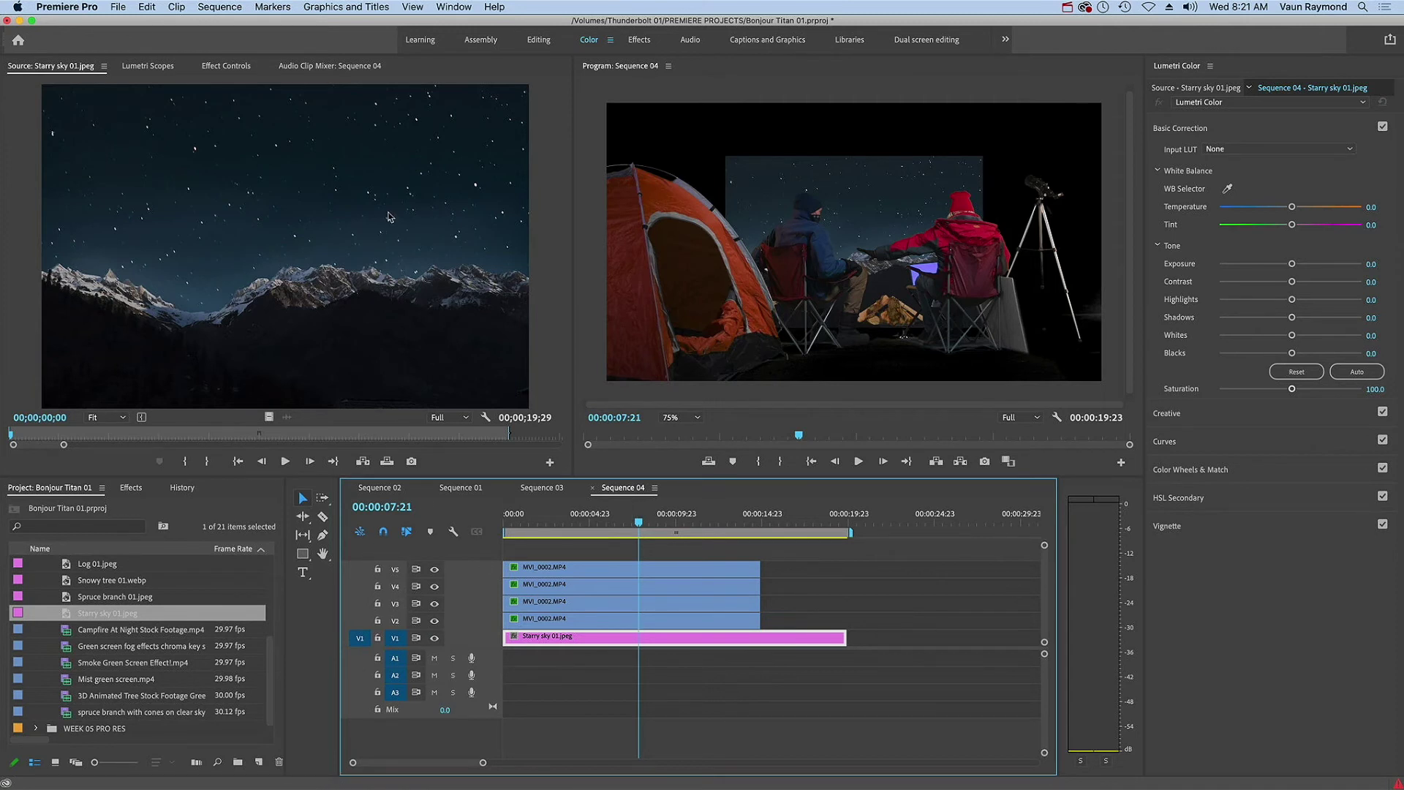
{"action": "left_click", "coordinate": [227, 67]}
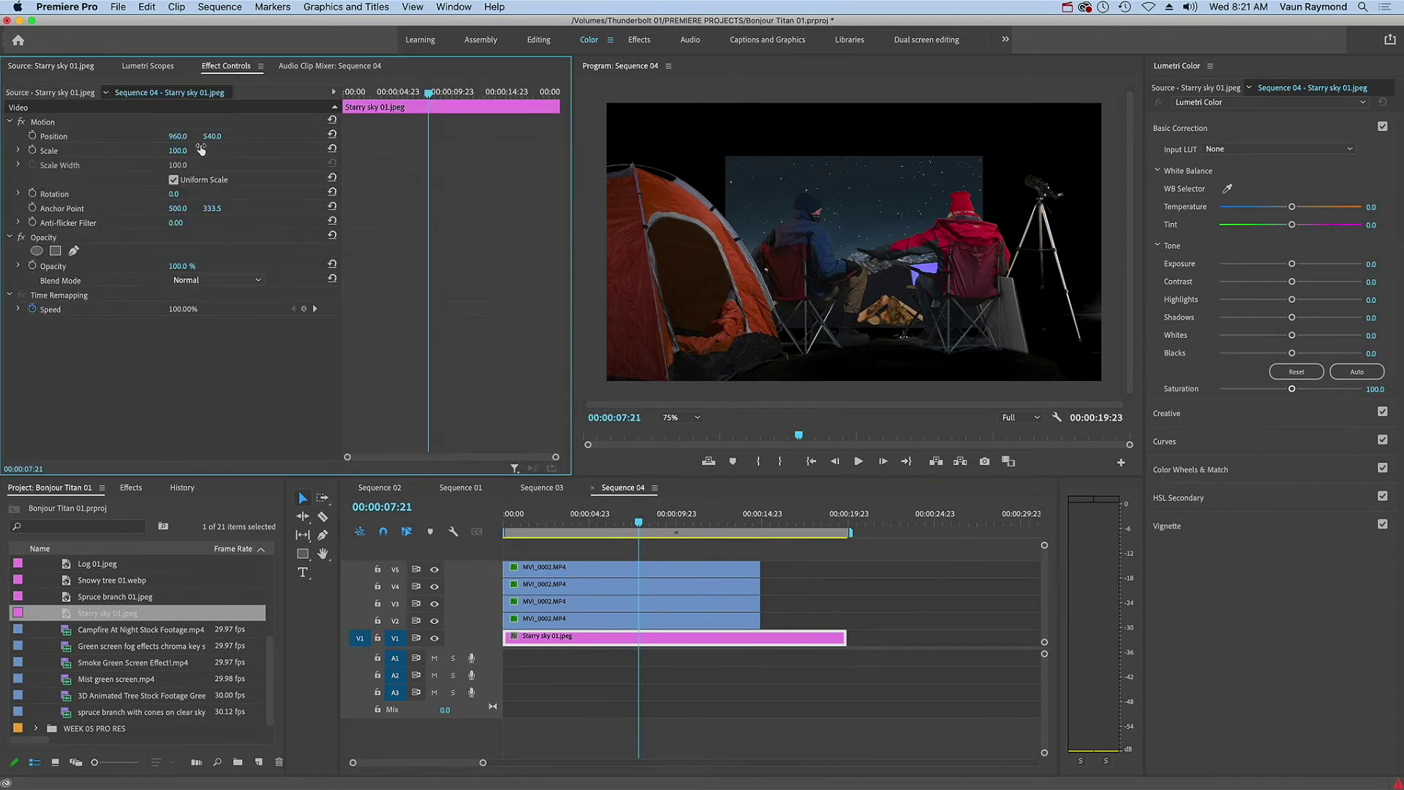
{"action": "left_click_drag", "start_coordinate": [177, 151], "coordinate": [251, 151]}
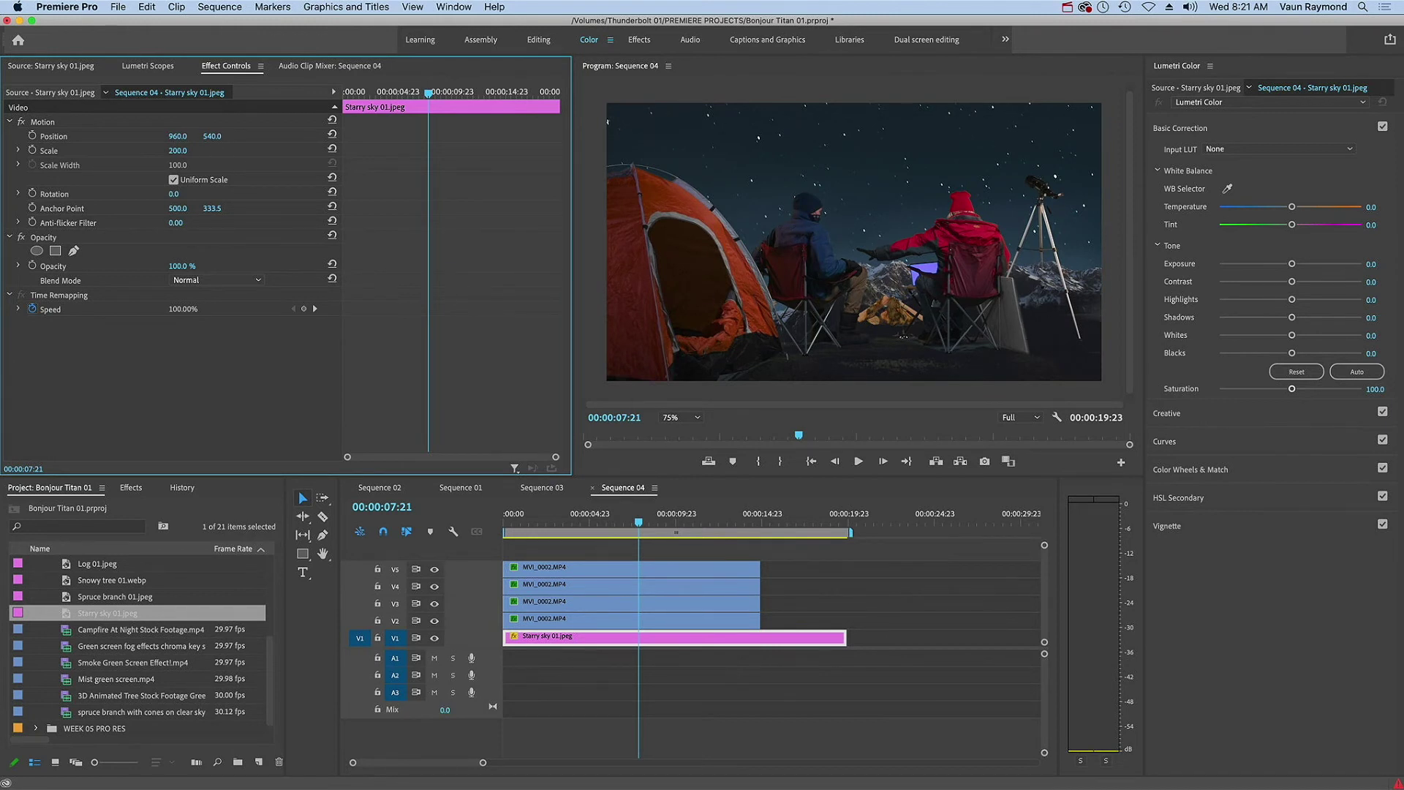
{"action": "left_click_drag", "start_coordinate": [212, 136], "coordinate": [59, 136]}
{"action": "left_click_drag", "start_coordinate": [218, 136], "coordinate": [220, 137]}
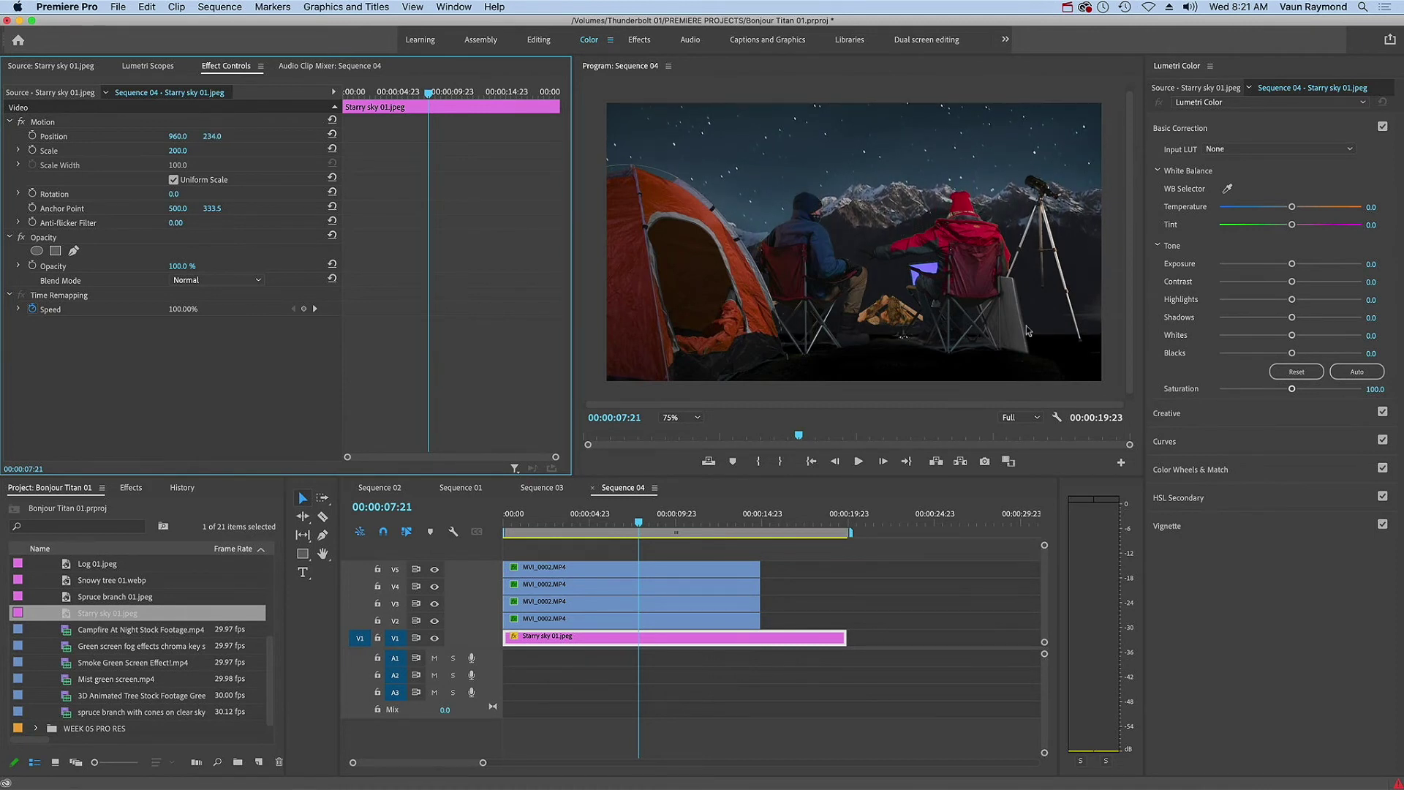
Draw a closed four-point opacity mask over the upper part of the sky plate.
{"action": "left_click", "coordinate": [73, 252]}
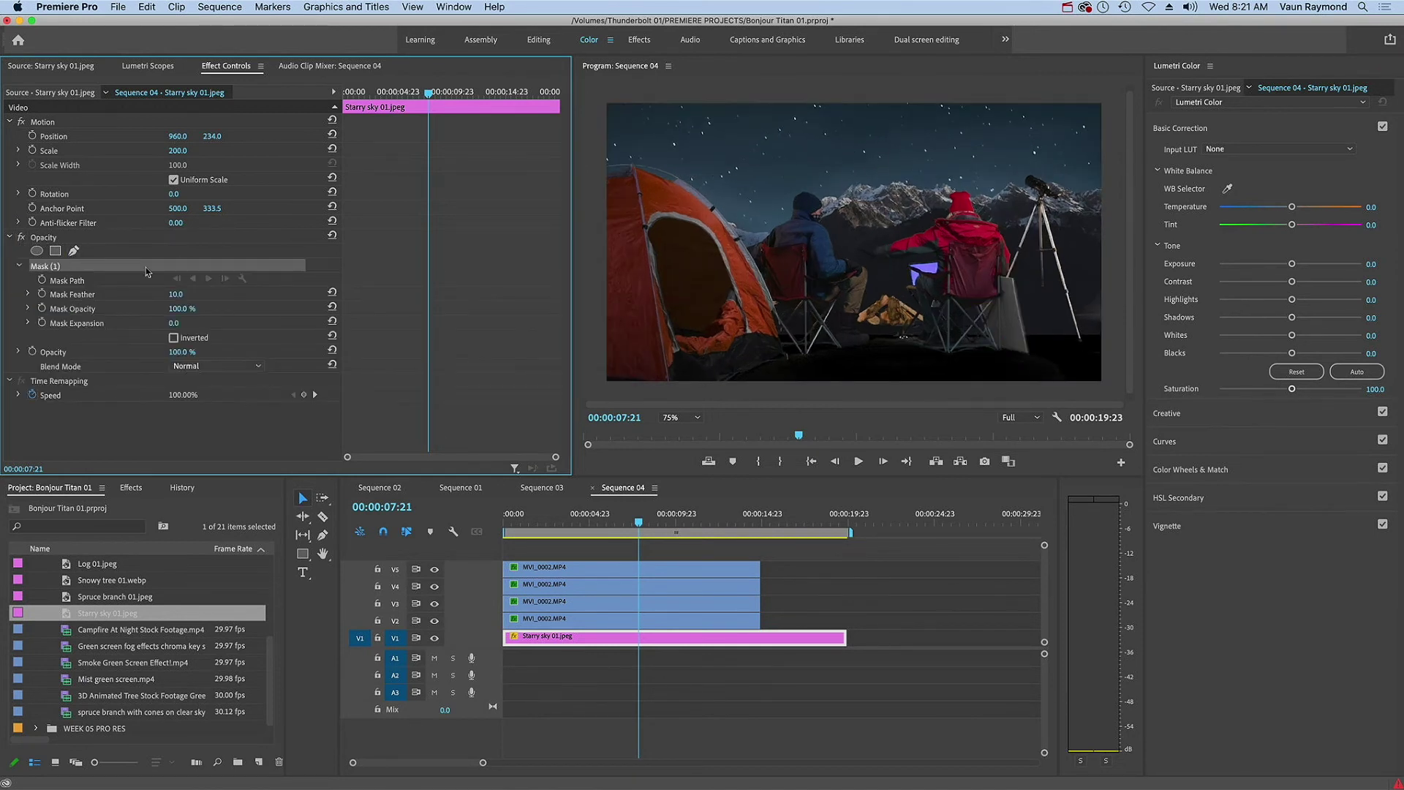
{"action": "left_click", "coordinate": [1111, 322]}
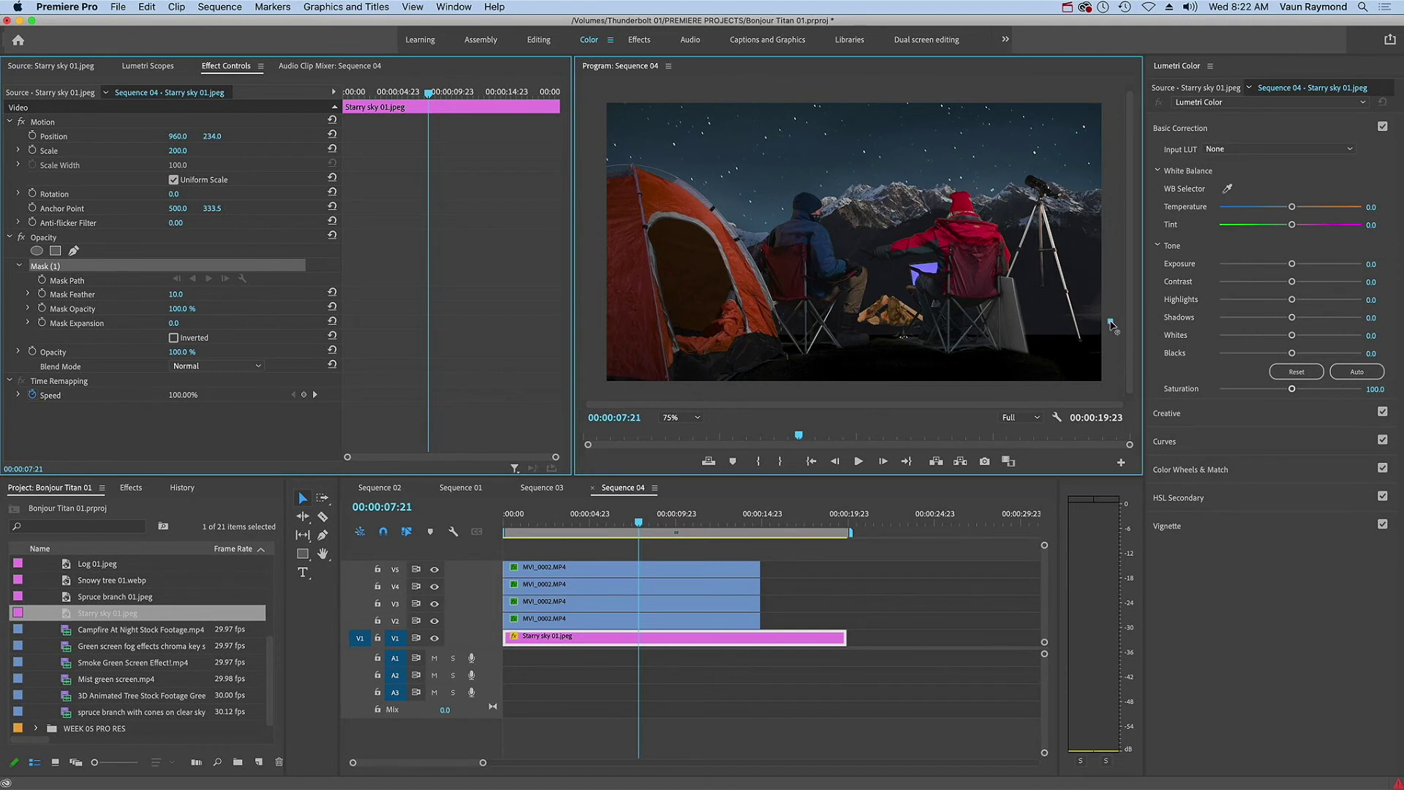
{"action": "left_click", "coordinate": [1114, 89]}
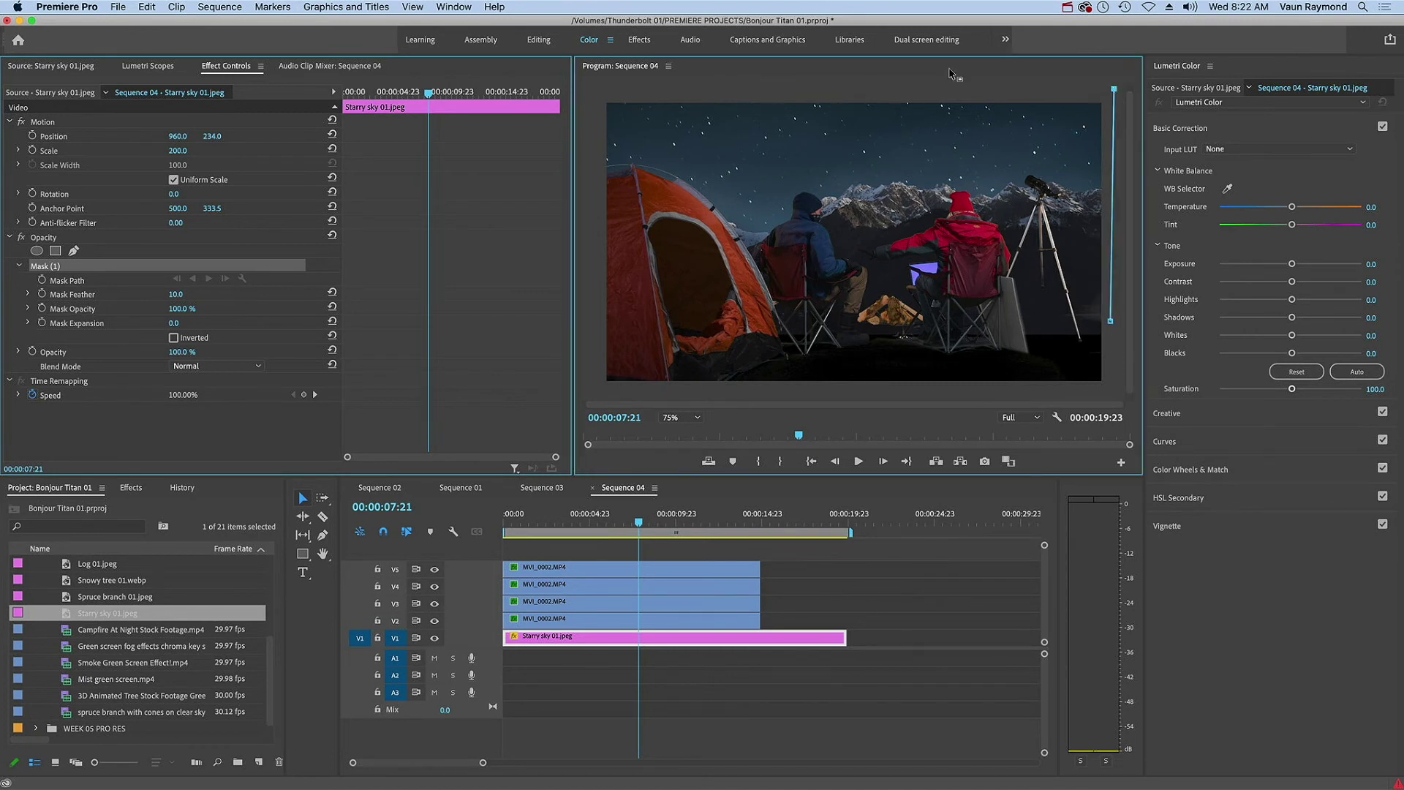
{"action": "left_click", "coordinate": [589, 89]}
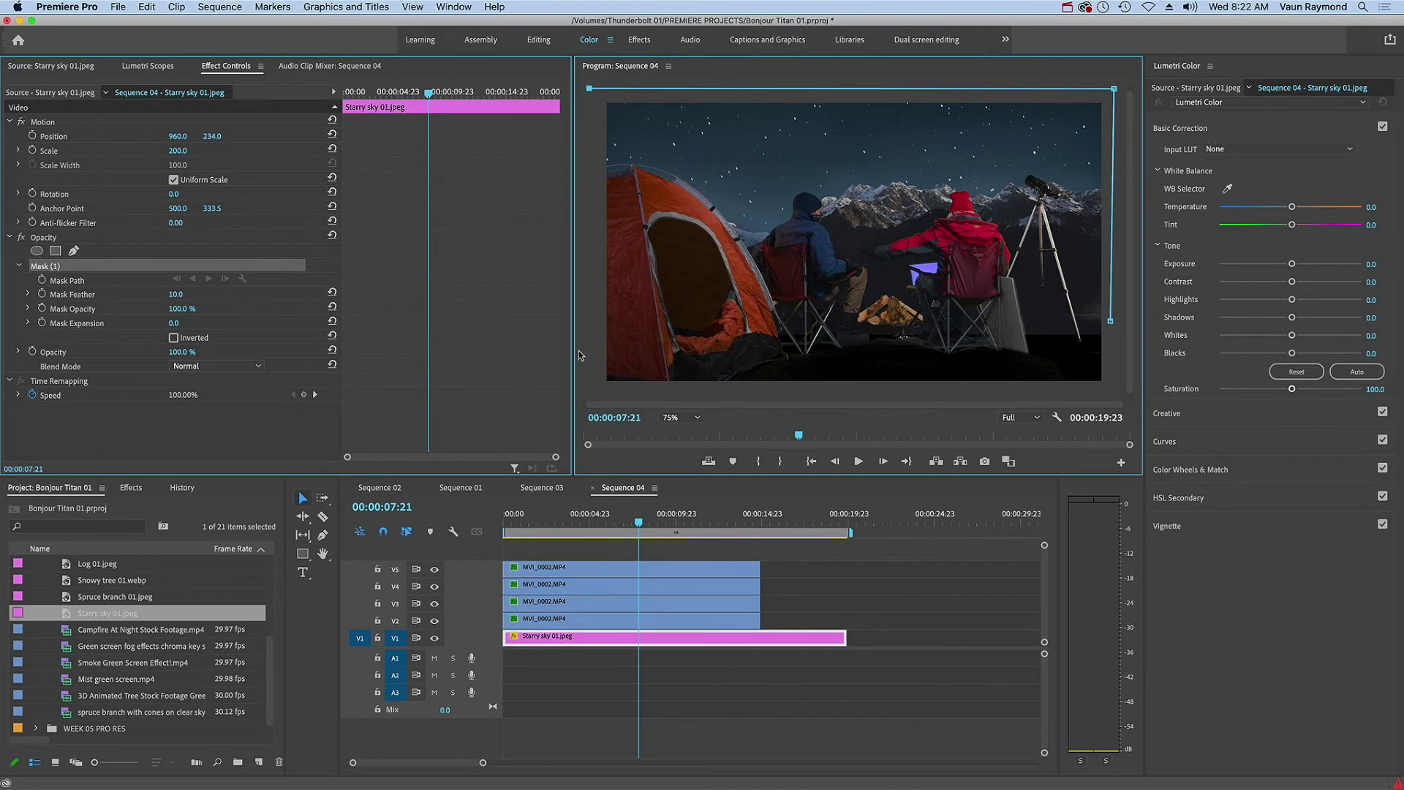
{"action": "left_click", "coordinate": [590, 335]}
{"action": "left_click", "coordinate": [1112, 322]}
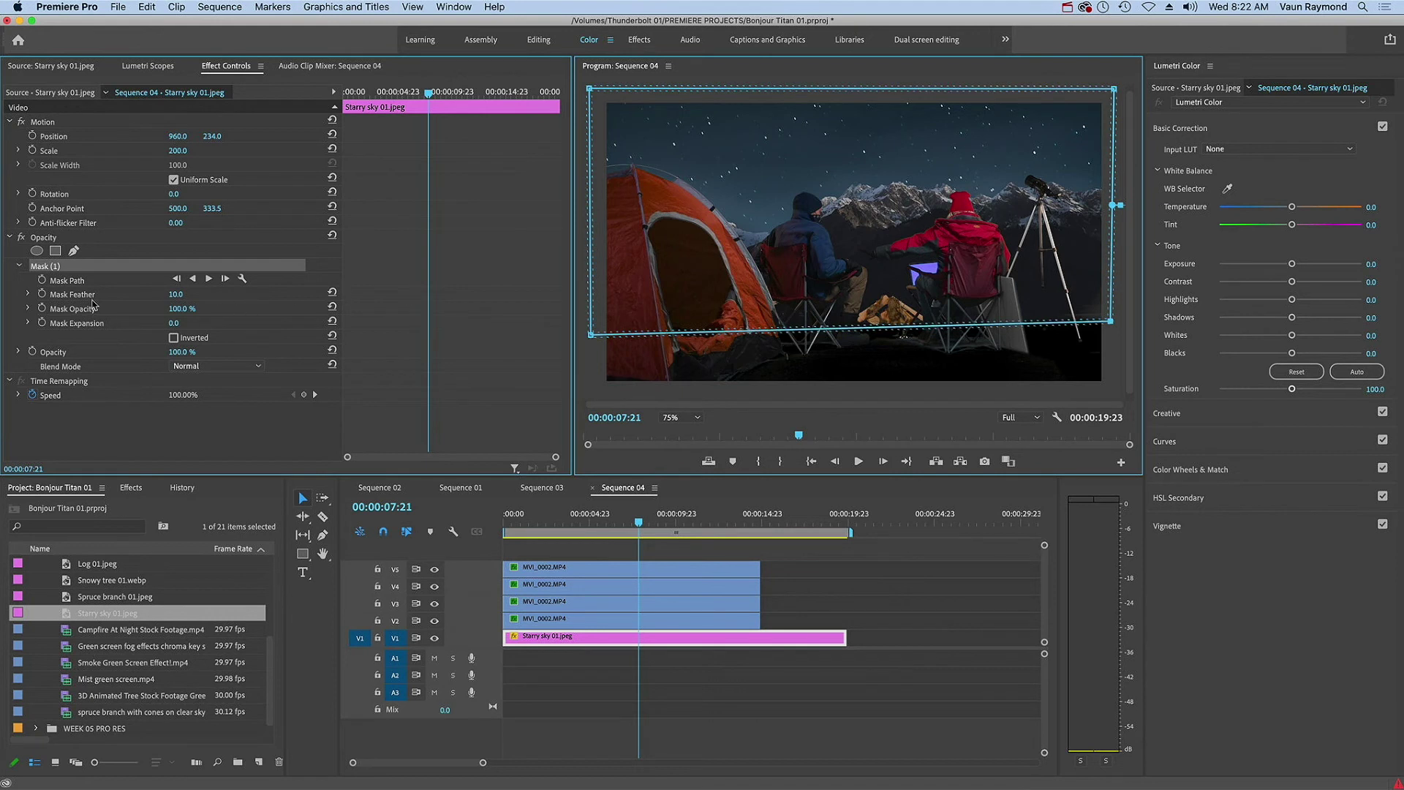
Feather the sky mask to 59.7, nudge its lower-right corner, and play from the start.
{"action": "left_click", "coordinate": [28, 294]}
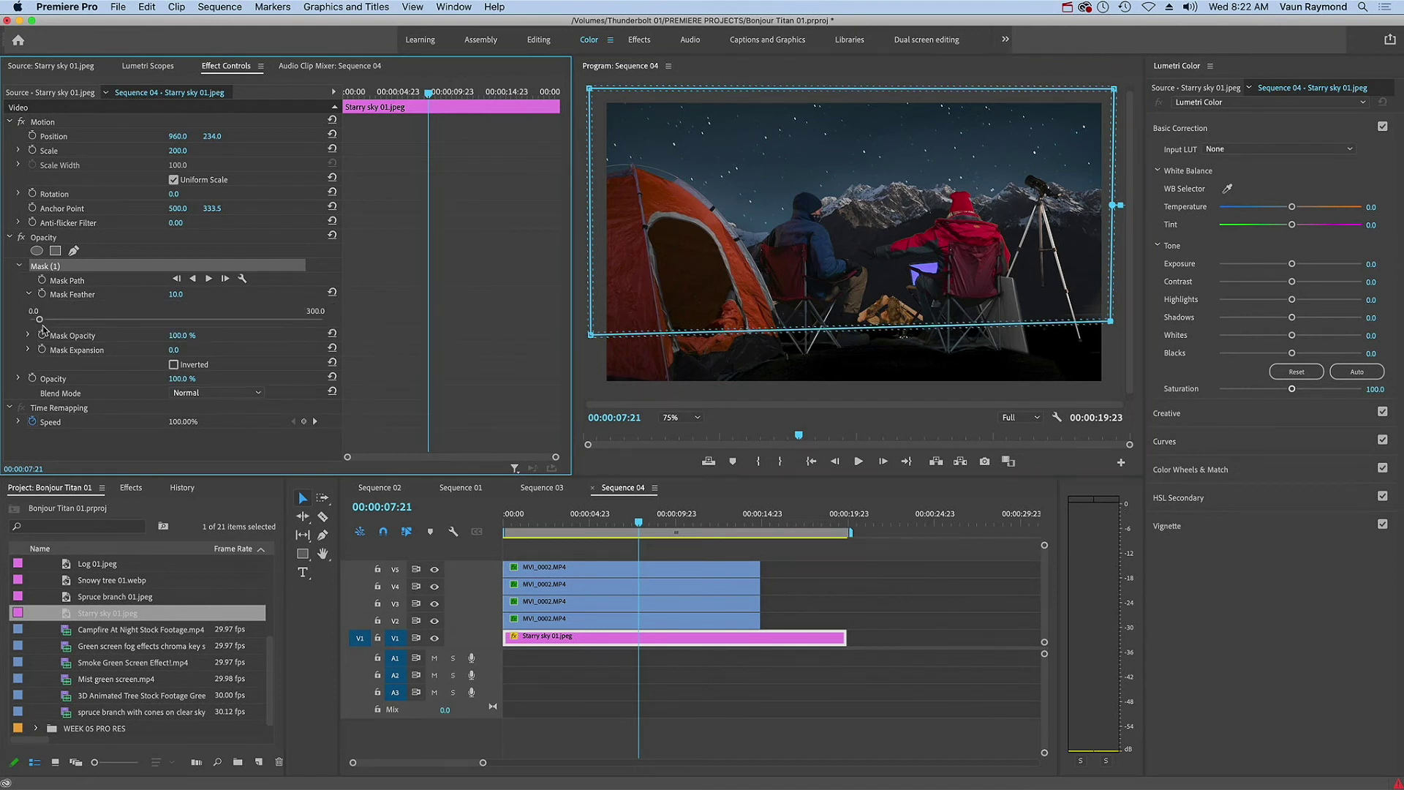
{"action": "left_click_drag", "start_coordinate": [40, 321], "coordinate": [87, 326]}
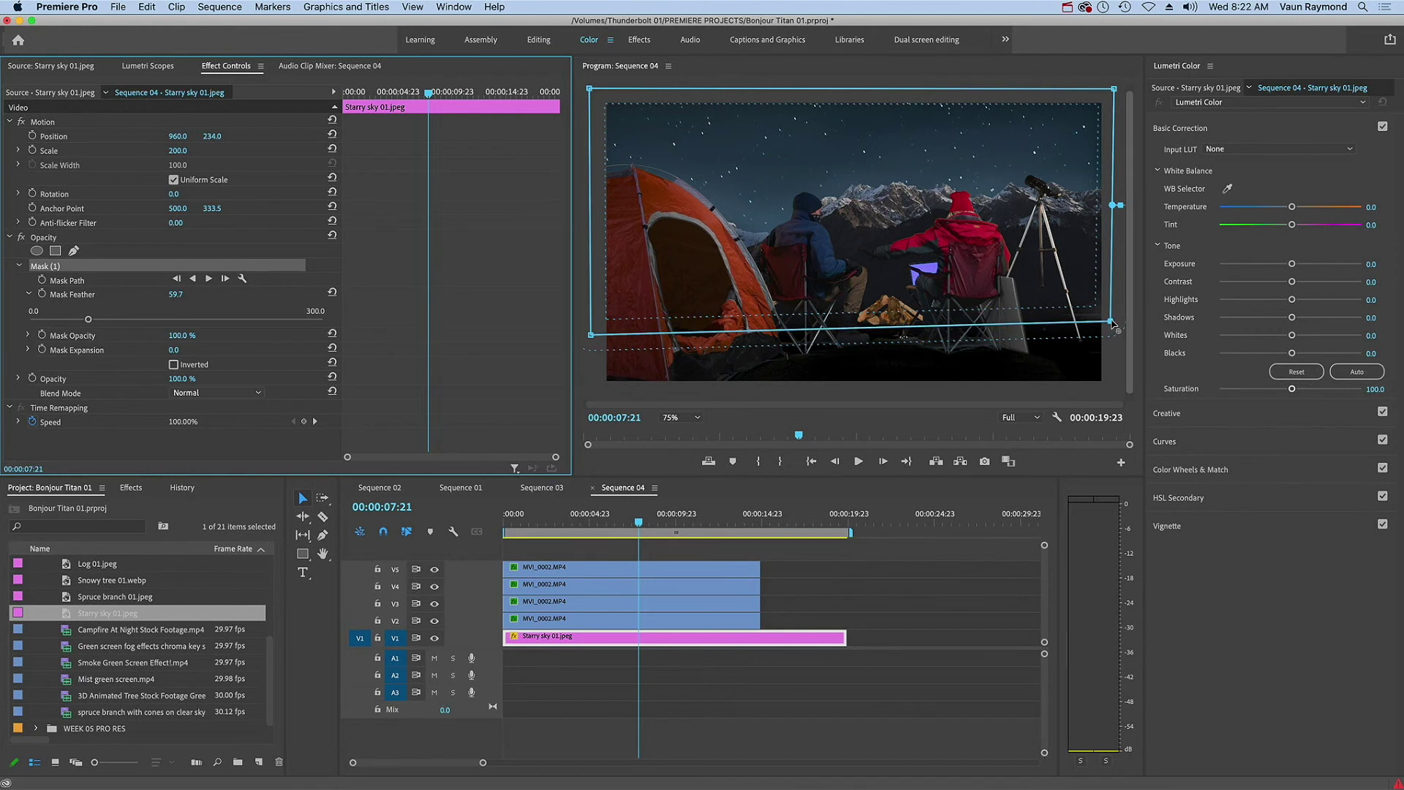
{"action": "left_click_drag", "start_coordinate": [1112, 322], "coordinate": [1118, 311]}
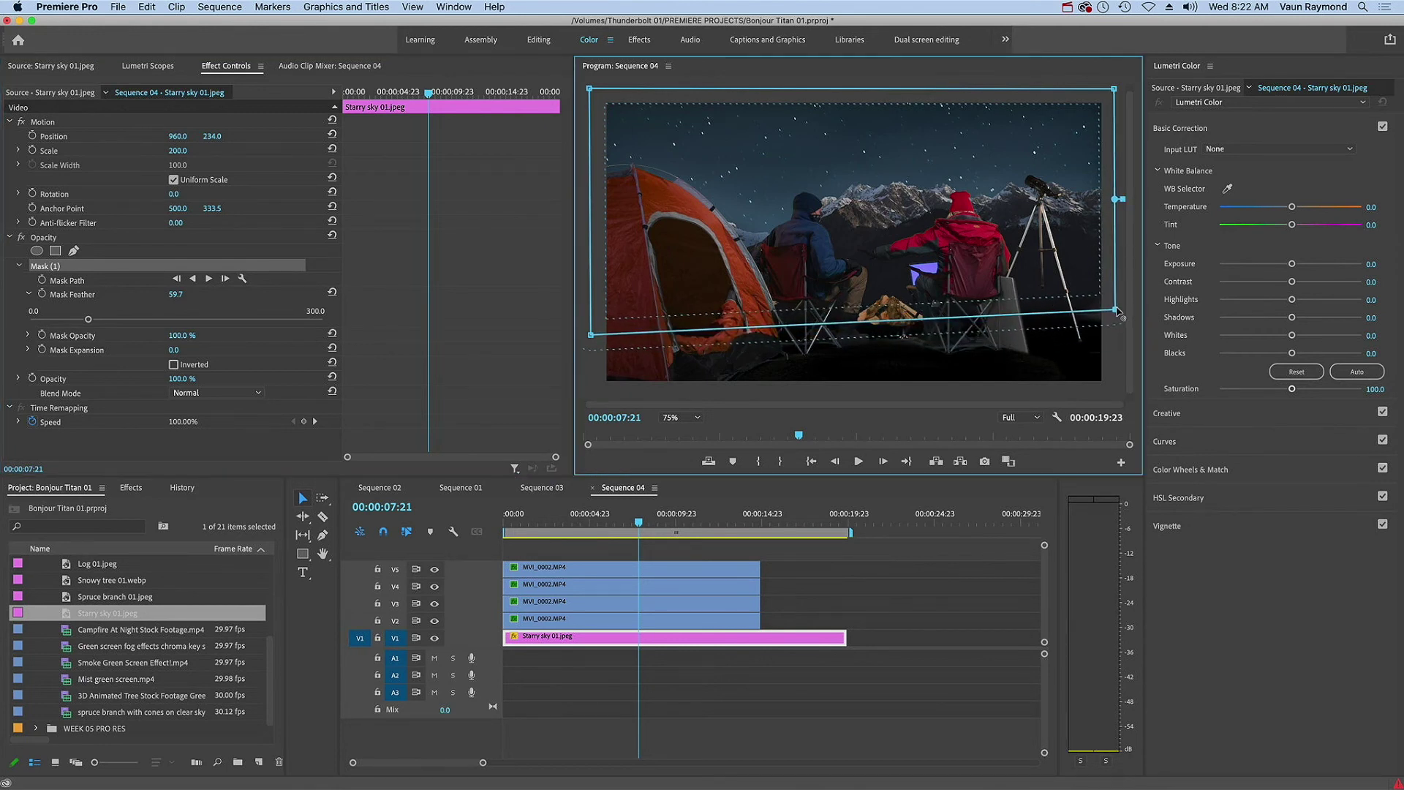
{"action": "left_click", "coordinate": [514, 526]}
{"action": "key", "text": "space"}
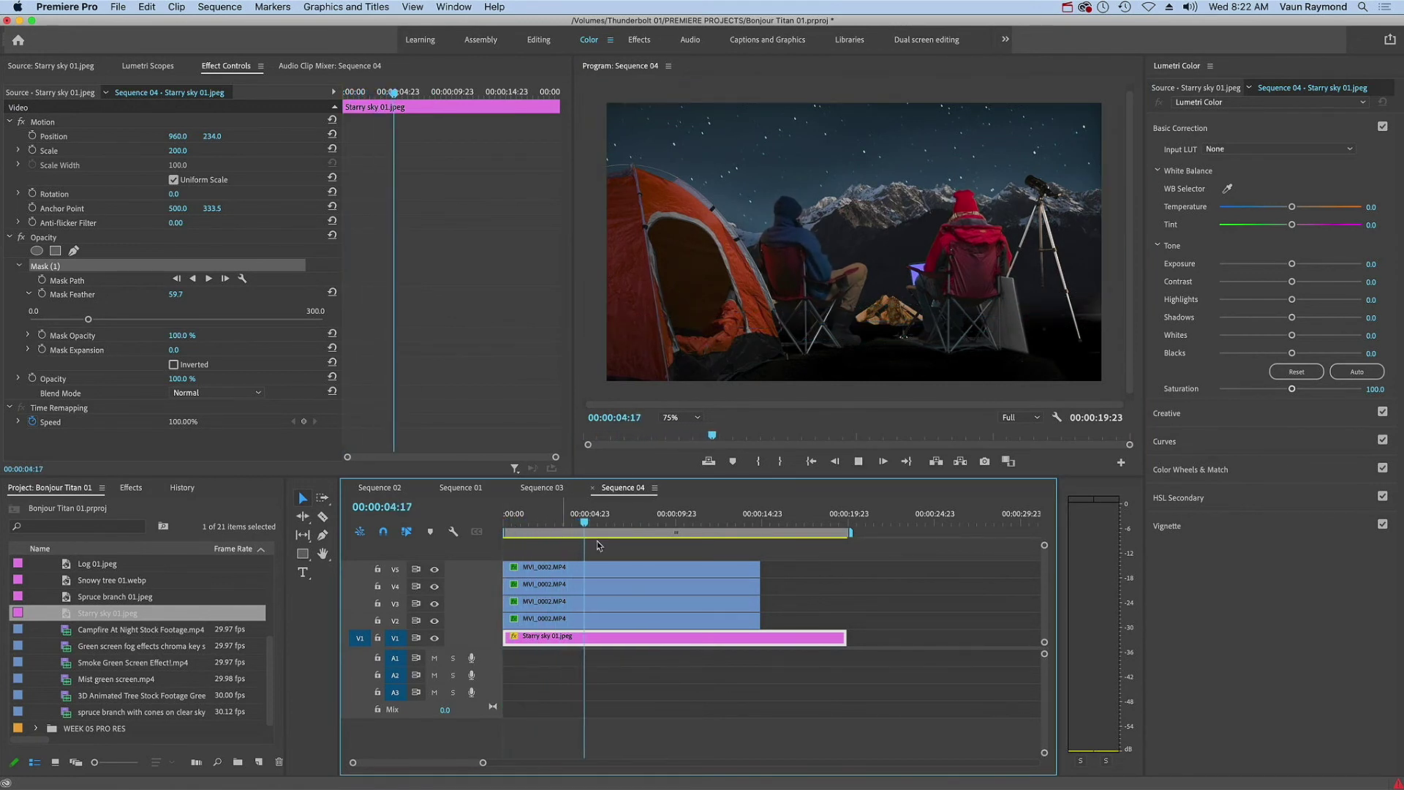
Stop playback and select the four MVI_0002 campsite clips on tracks V2 to V5.
{"action": "key", "text": "space"}
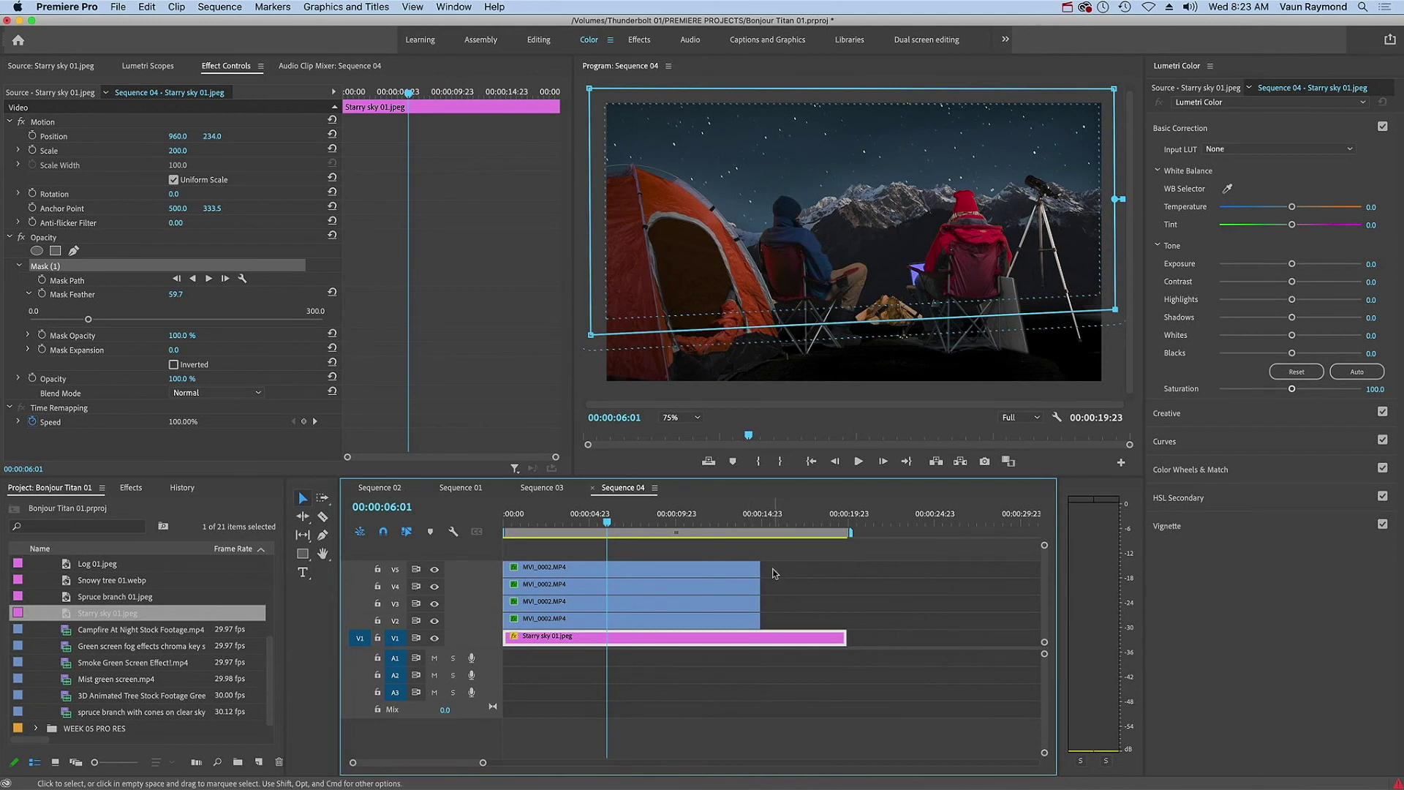
{"action": "left_click_drag", "start_coordinate": [773, 573], "coordinate": [711, 625]}
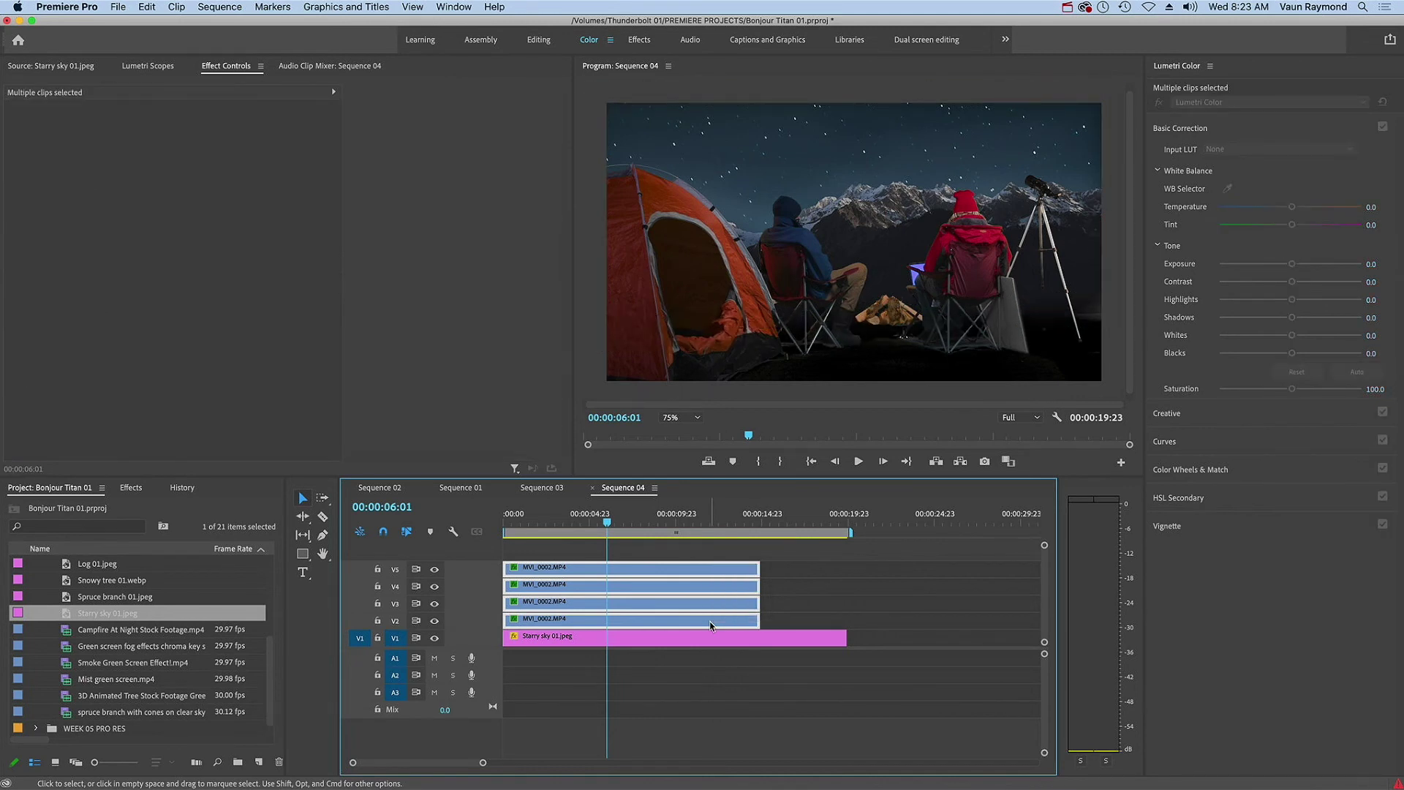
Nest the four clips as Nested Sequence 03, then start cooling its Lumetri Temperature.
{"action": "right_click", "coordinate": [695, 578]}
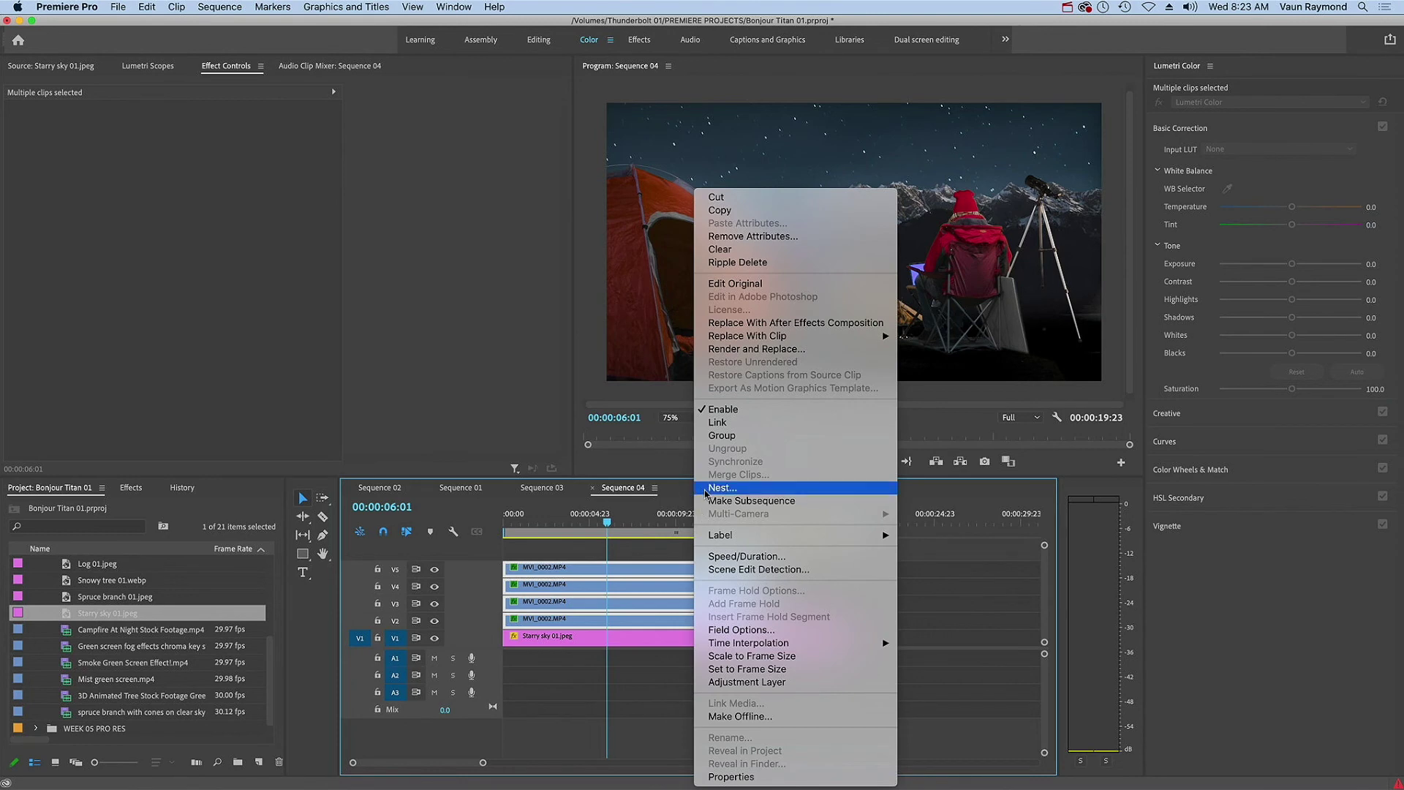
{"action": "left_click", "coordinate": [711, 488]}
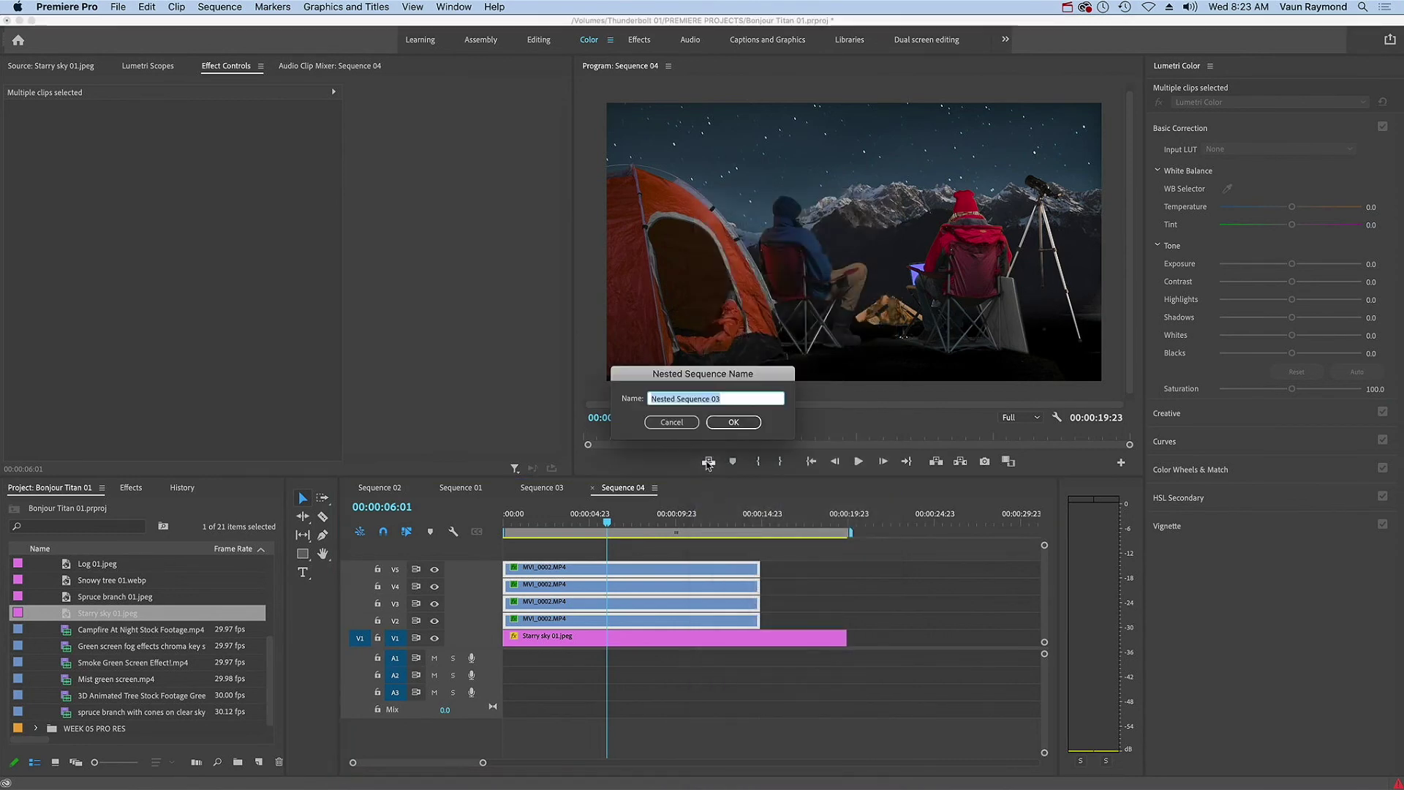
{"action": "left_click", "coordinate": [732, 423]}
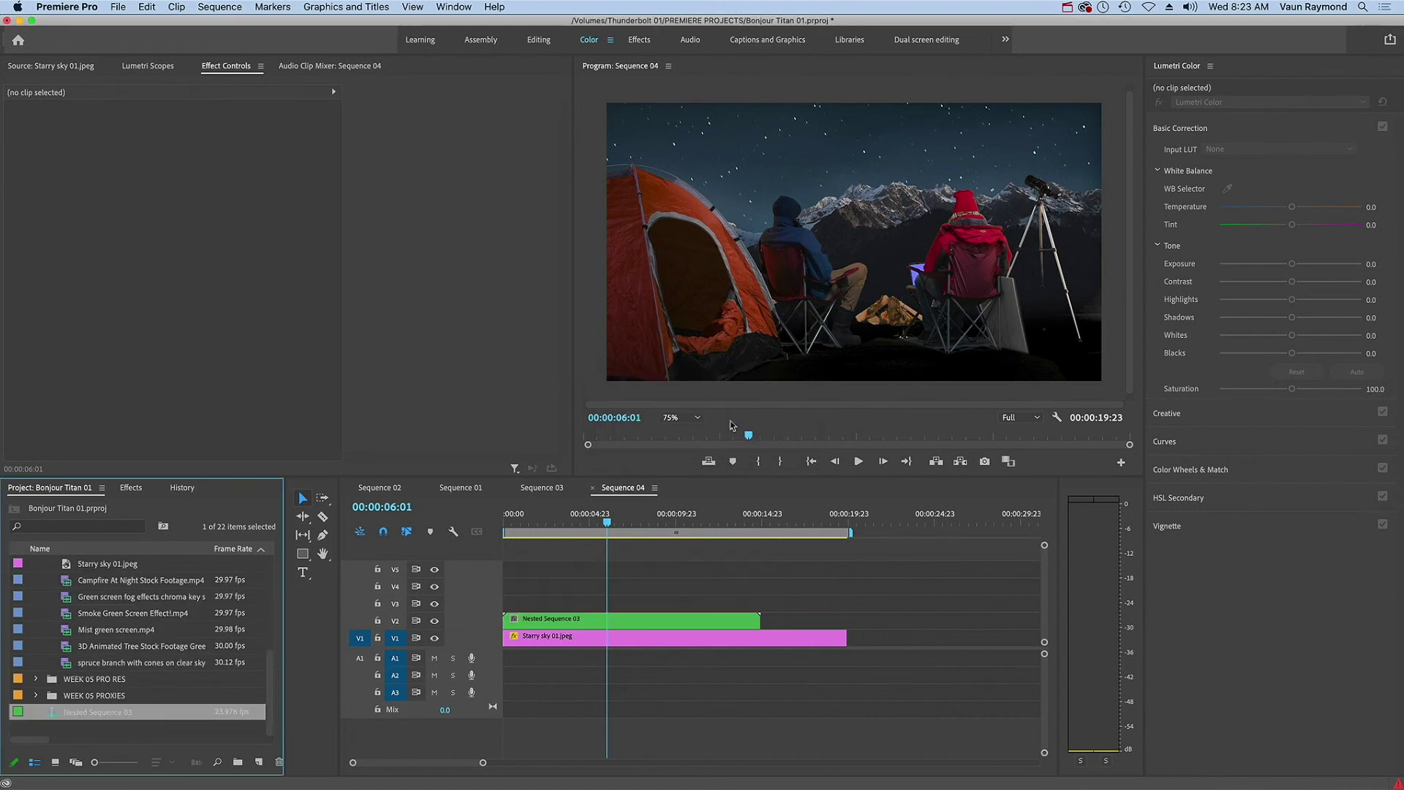
{"action": "left_click", "coordinate": [643, 623]}
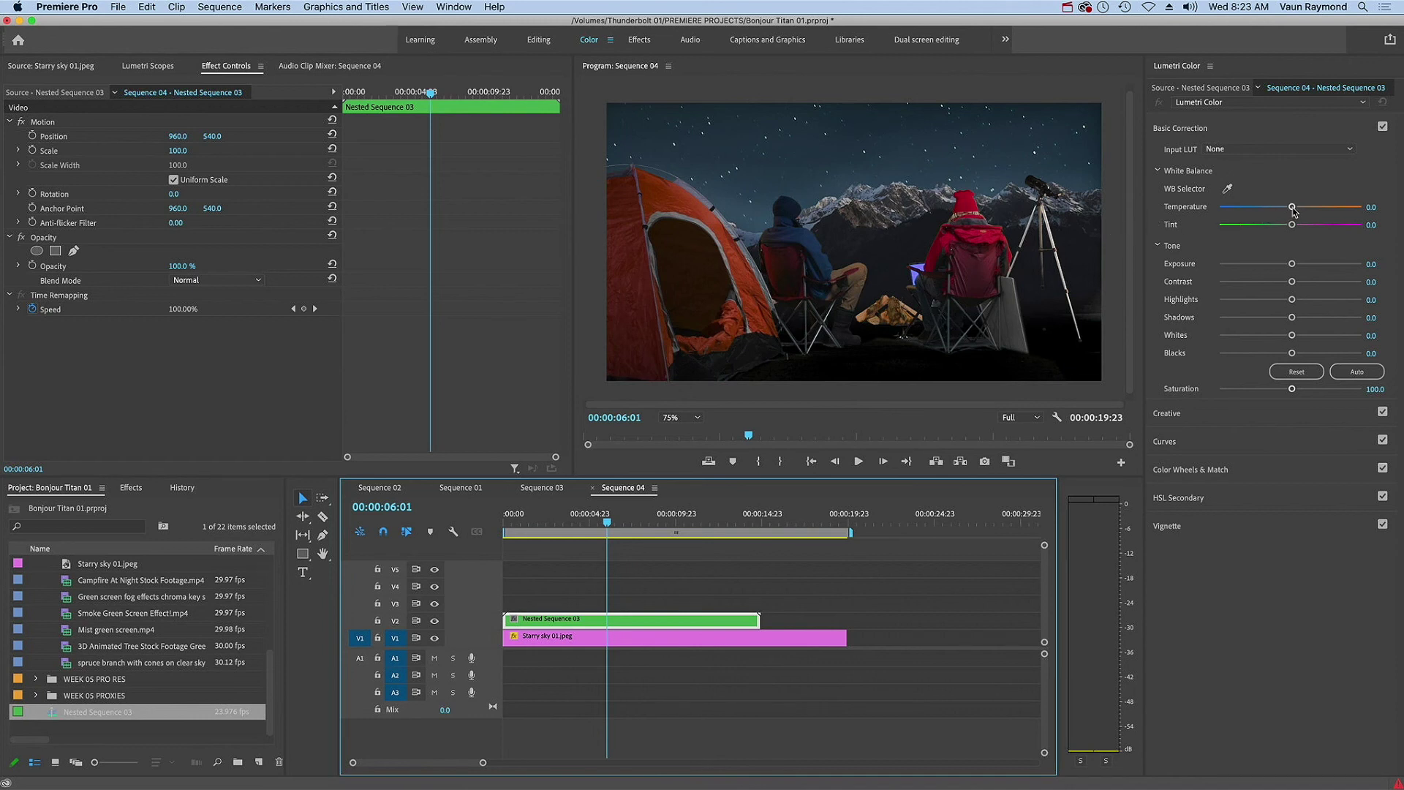
{"action": "left_click_drag", "start_coordinate": [1293, 209], "coordinate": [1264, 213]}
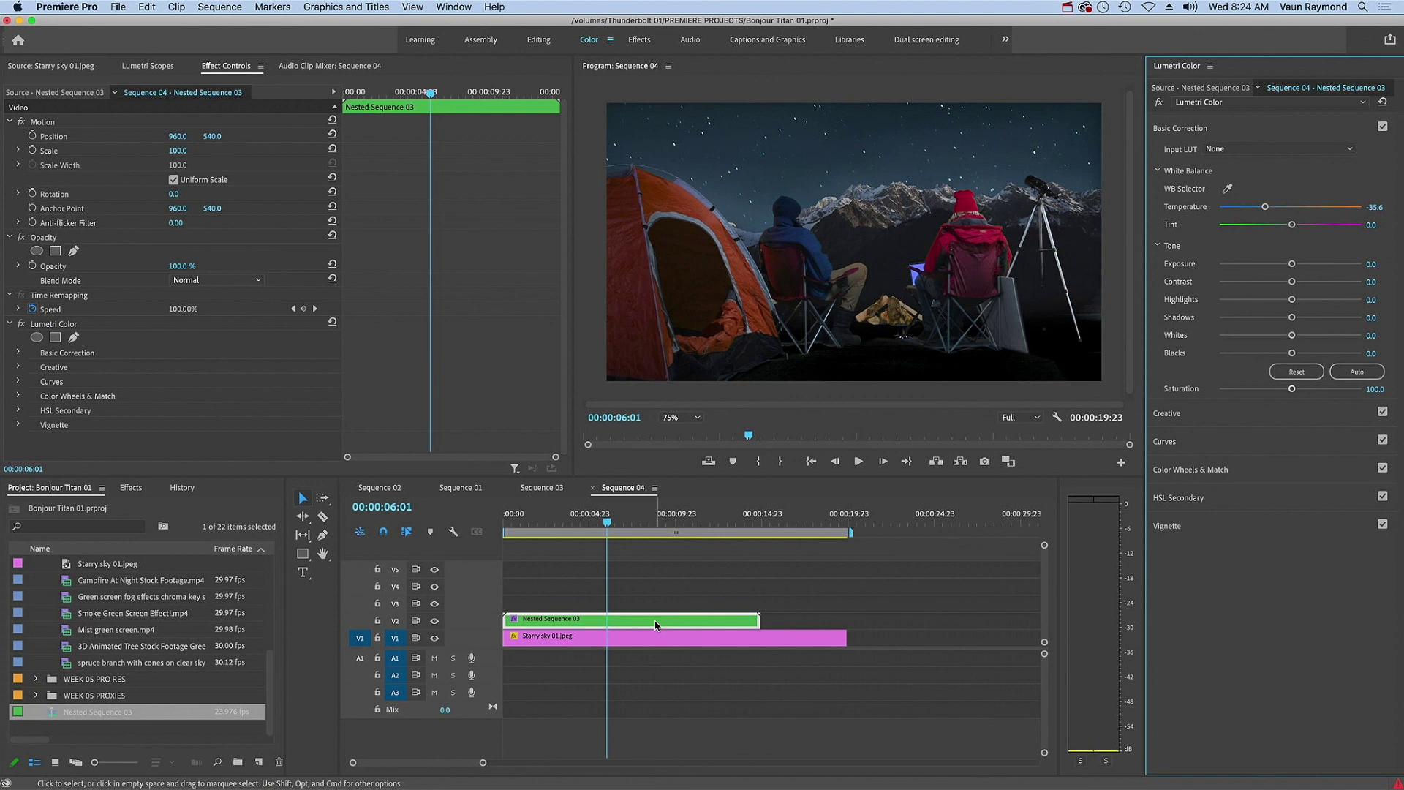
Open the Program monitor's zoom level choices.
{"action": "left_click", "coordinate": [691, 420]}
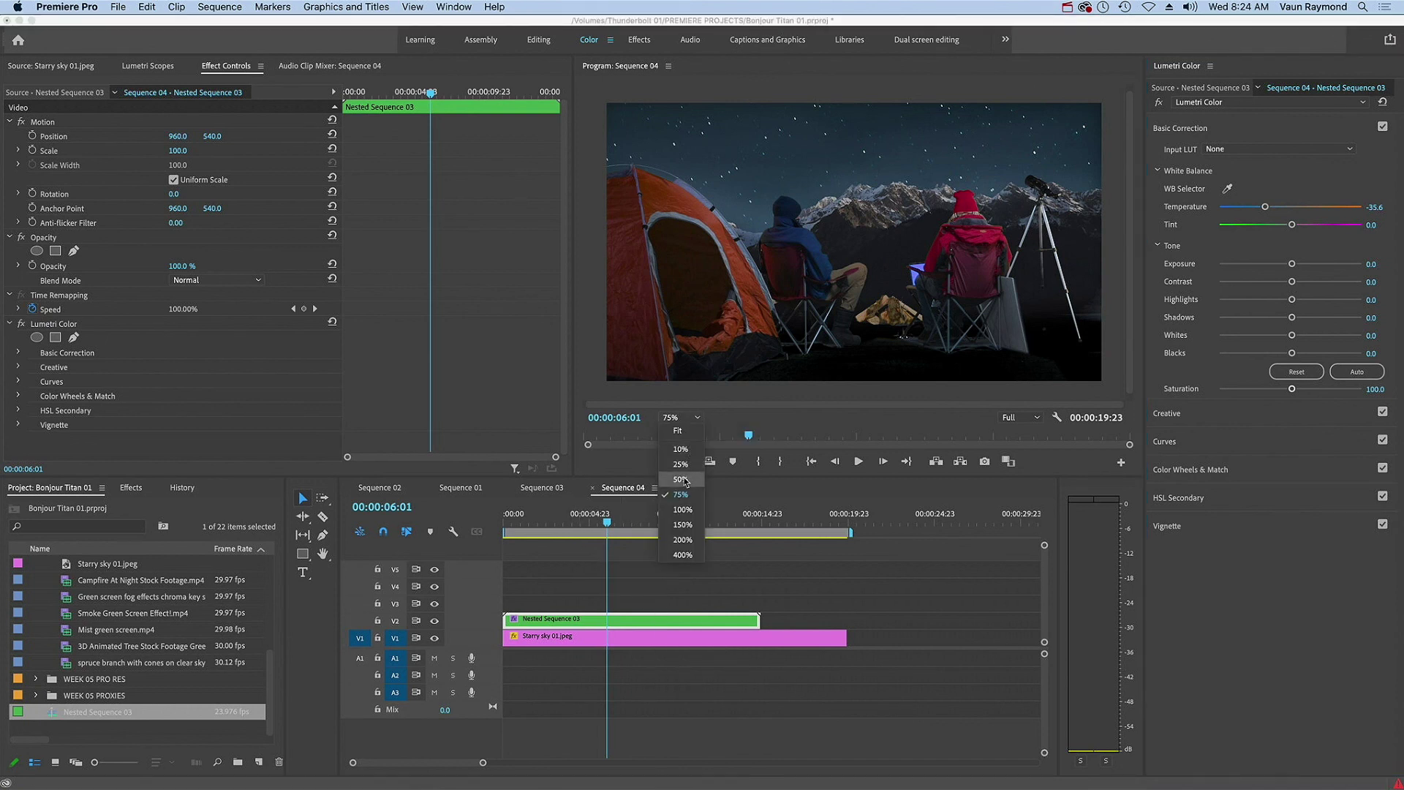
Set the Program monitor zoom to Fit and move the playhead to the sequence start.
{"action": "left_click", "coordinate": [678, 431]}
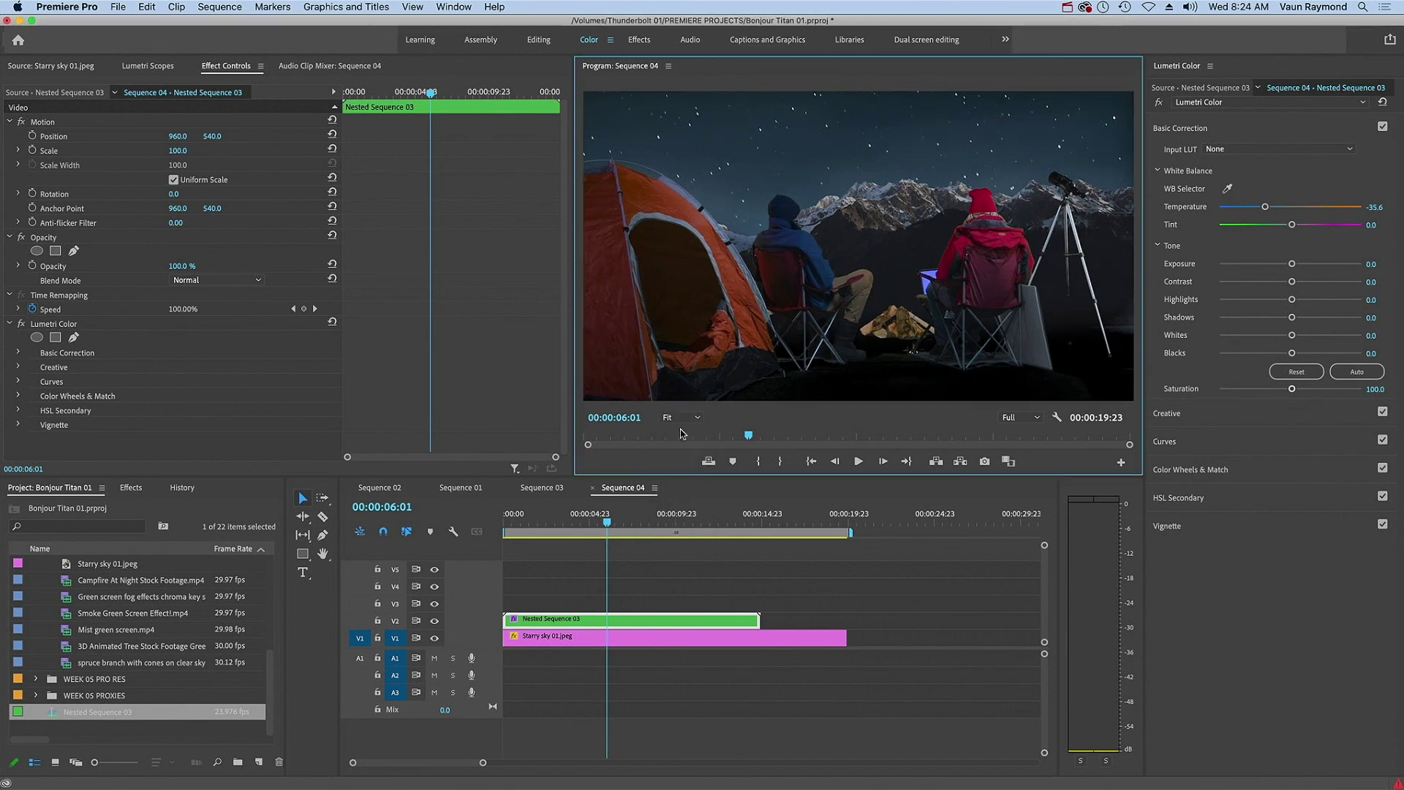
{"action": "left_click", "coordinate": [500, 518]}
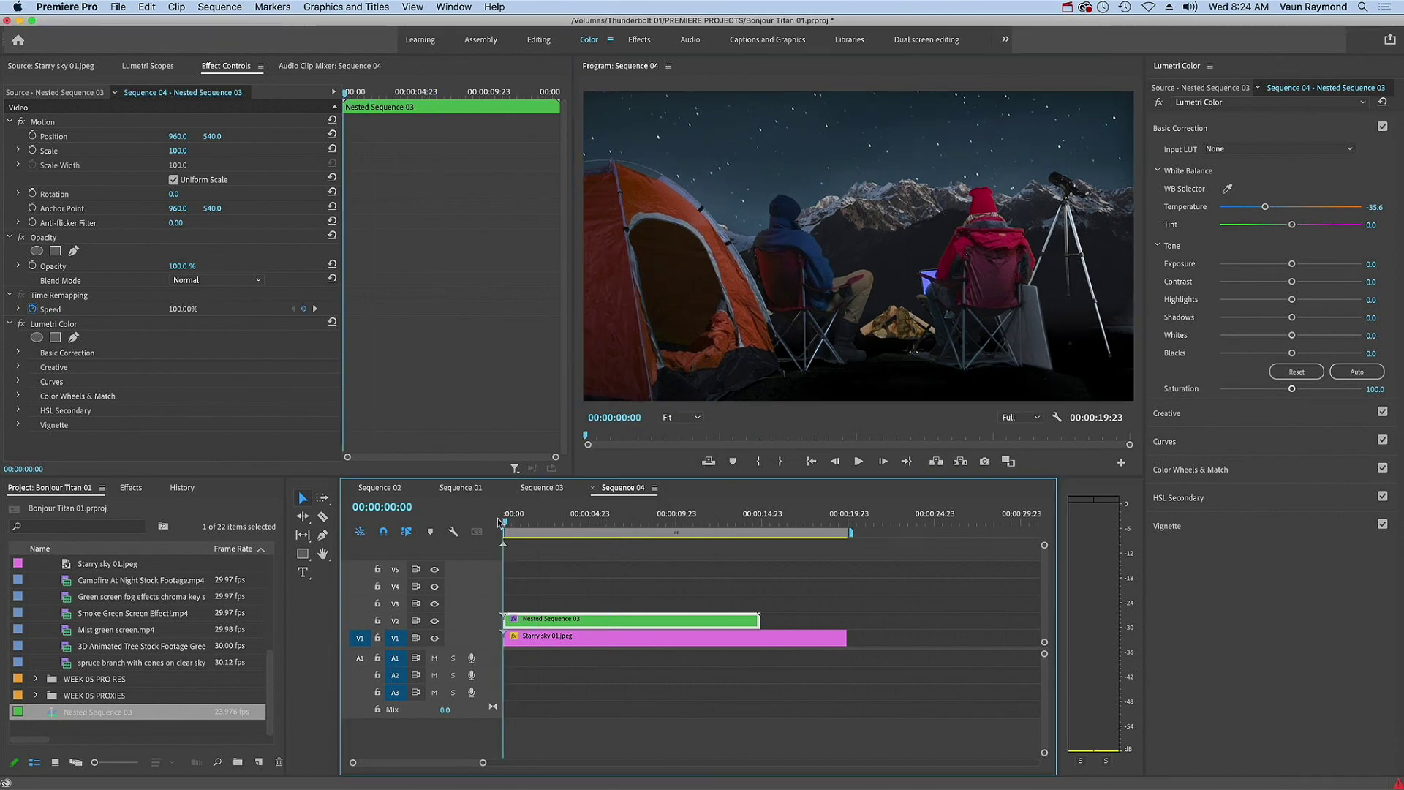